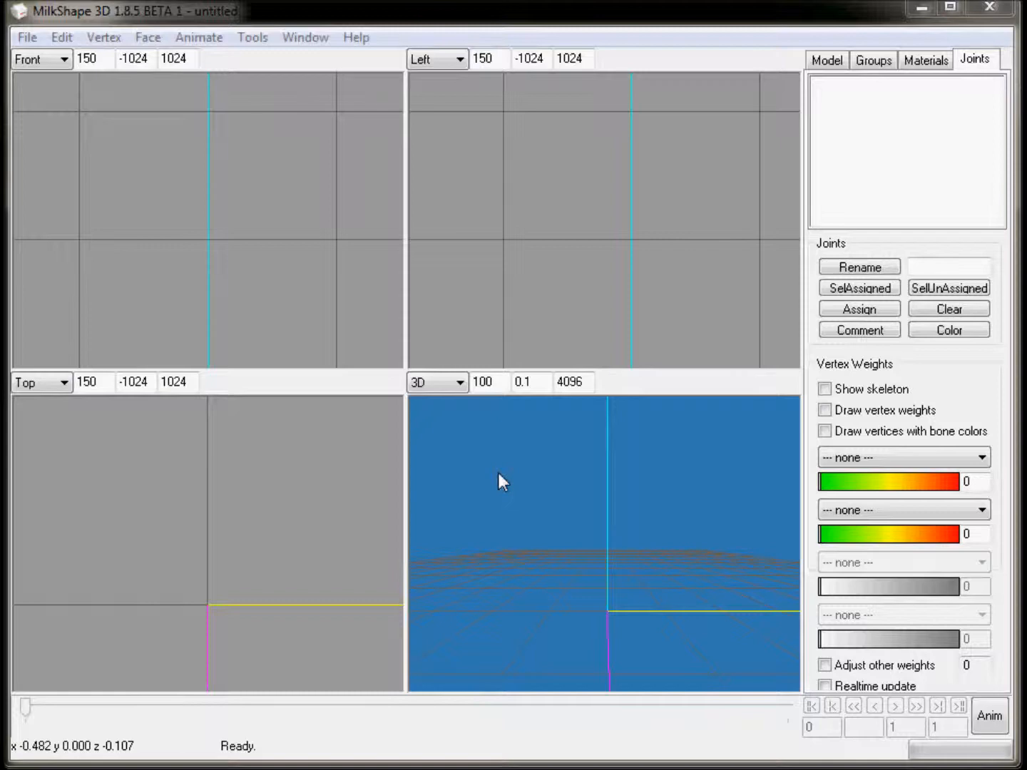
Import the WSO object high.wso from the mesh folder and review its groups and joints.
click(28, 37)
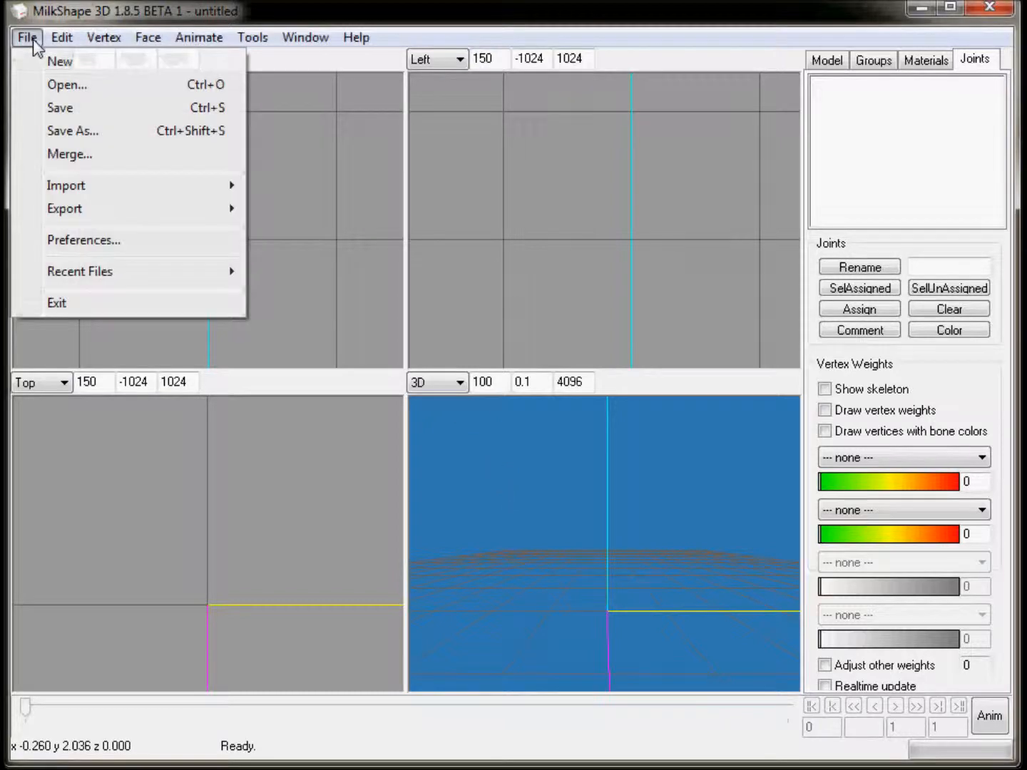
mouse_move(100, 215)
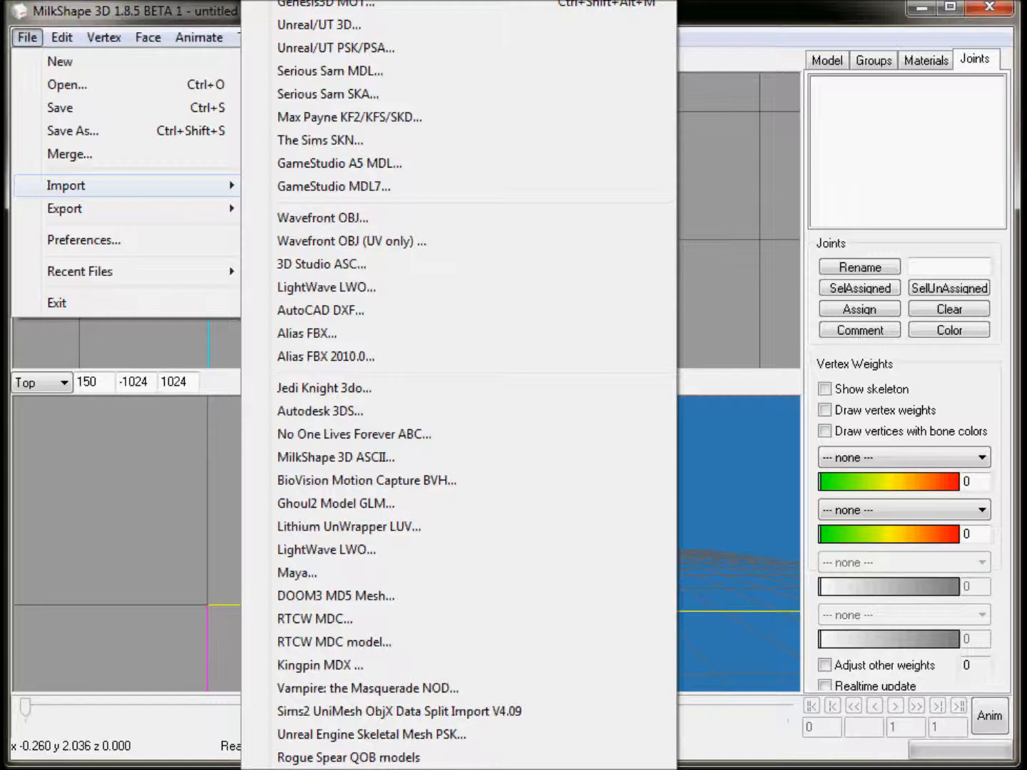
click(328, 767)
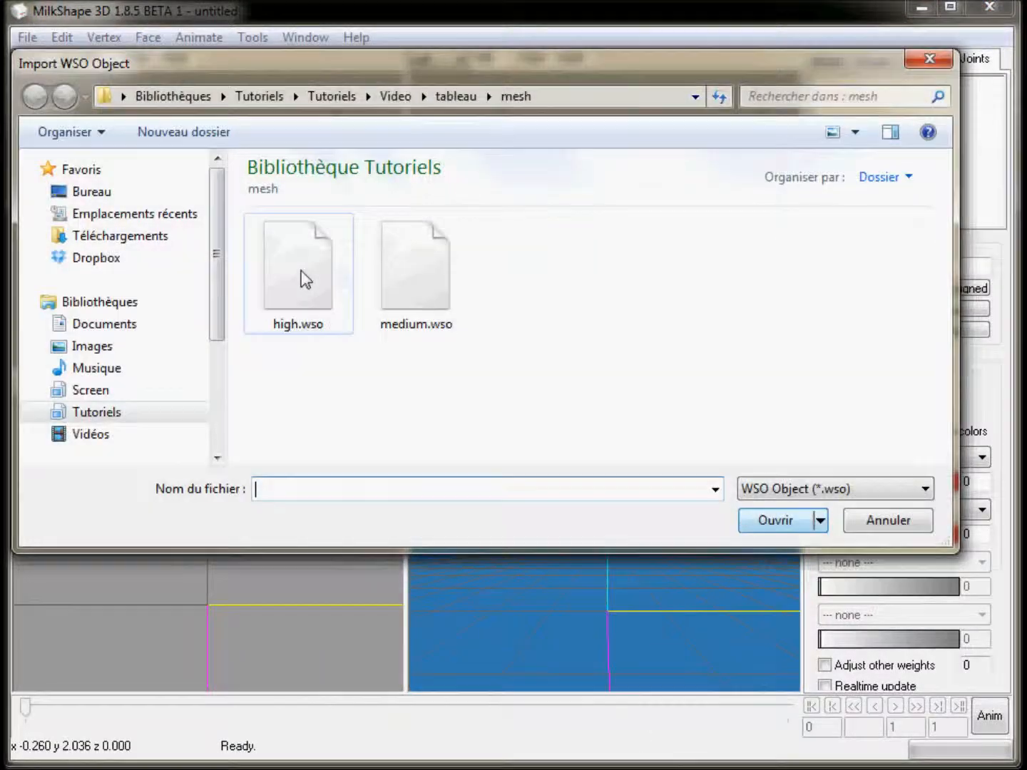
double_click(305, 280)
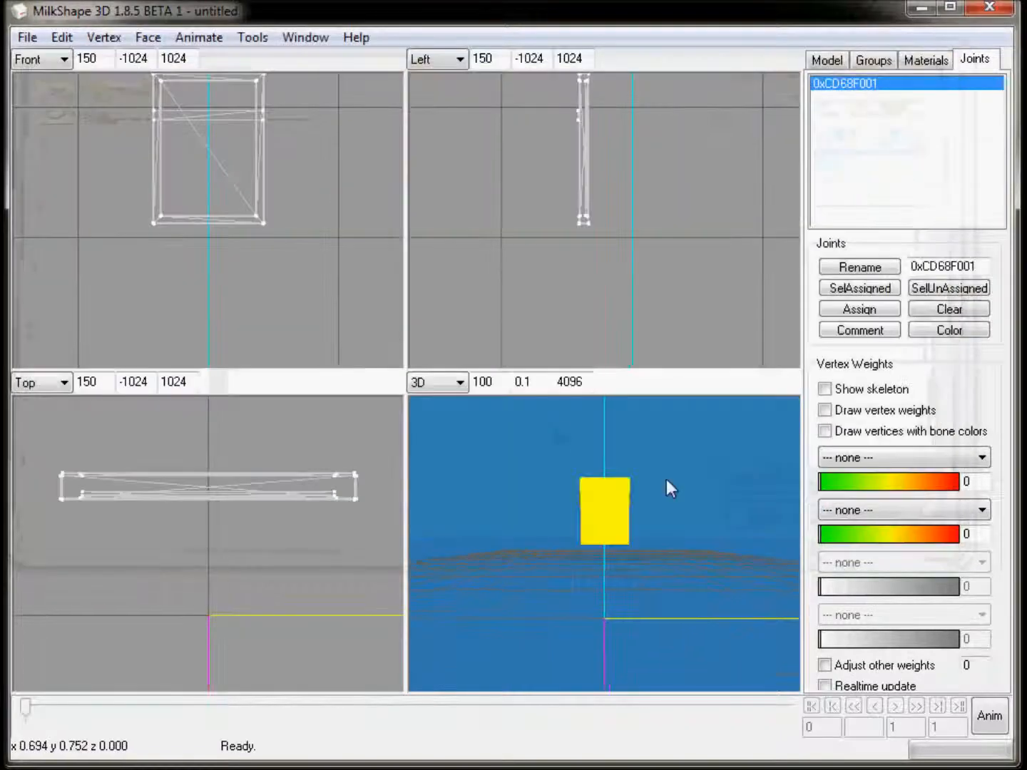
click(876, 64)
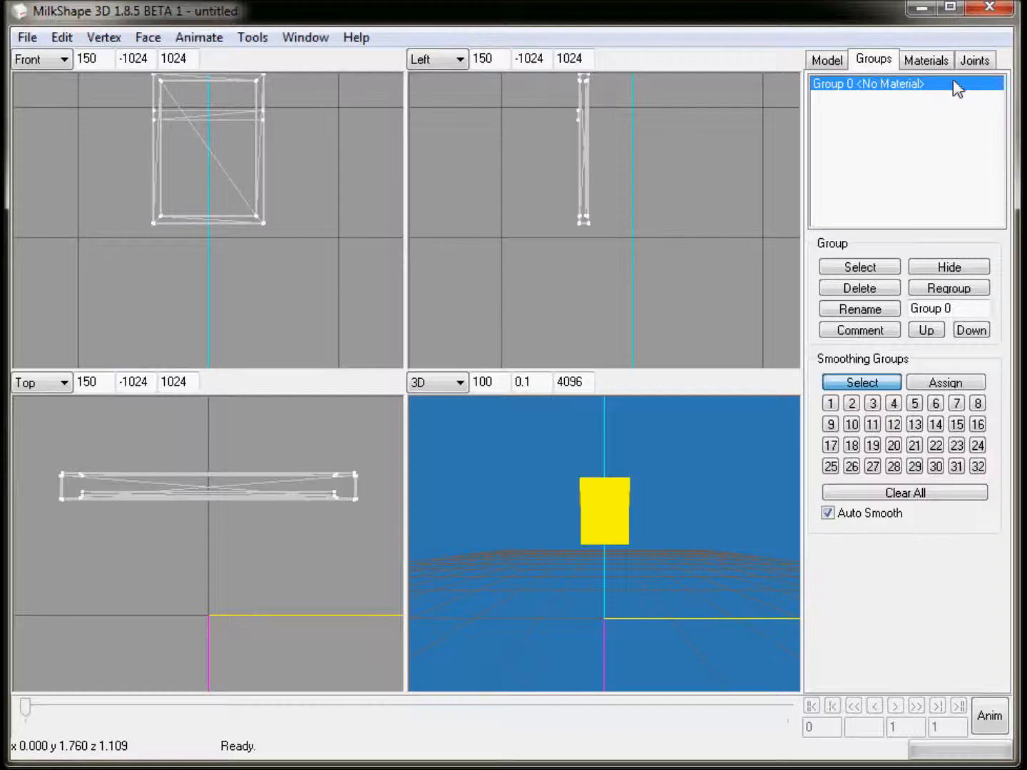
click(974, 60)
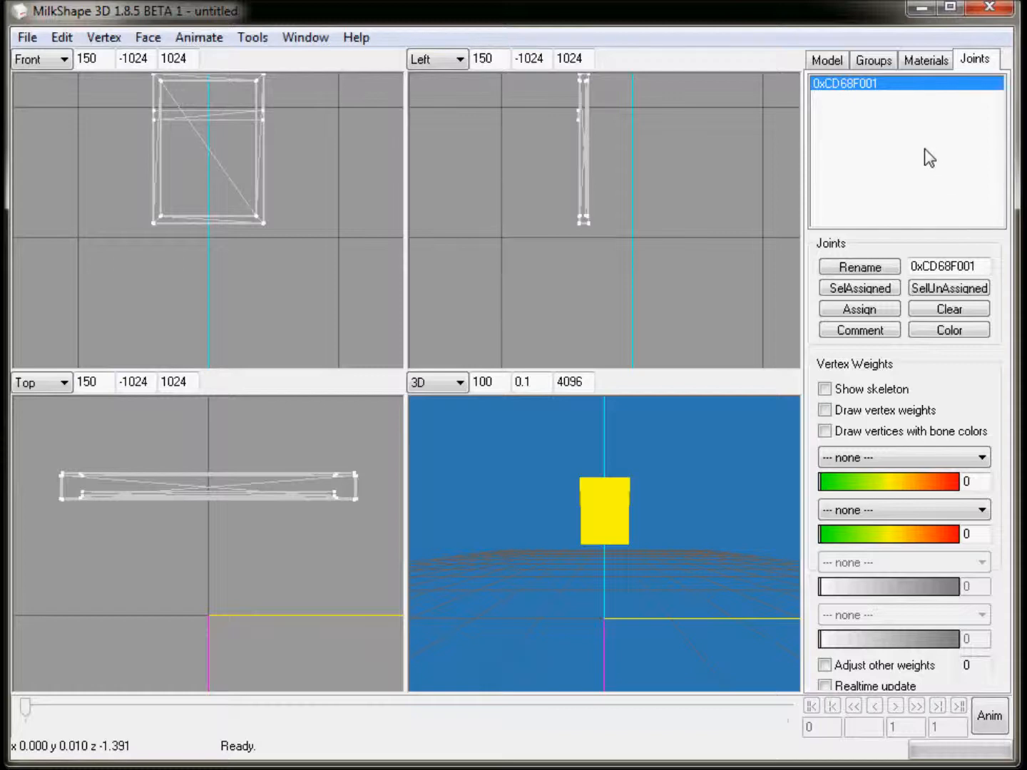
click(879, 59)
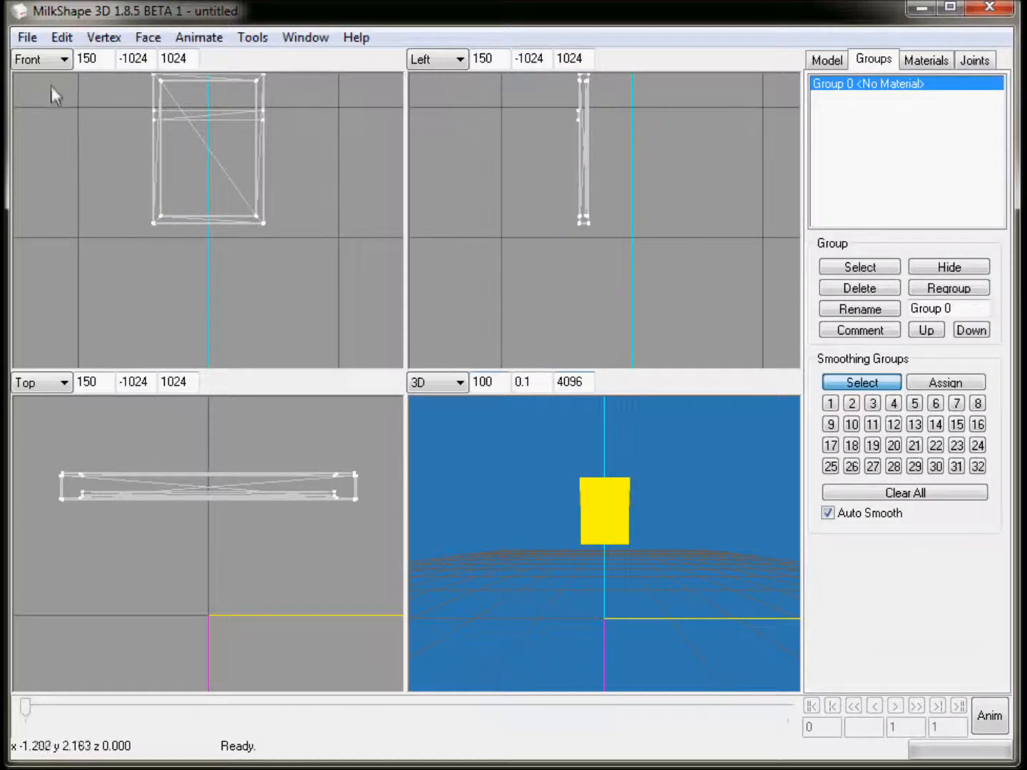
Import the Wavefront OBJ model tableau_map2 from the creation folder.
click(29, 37)
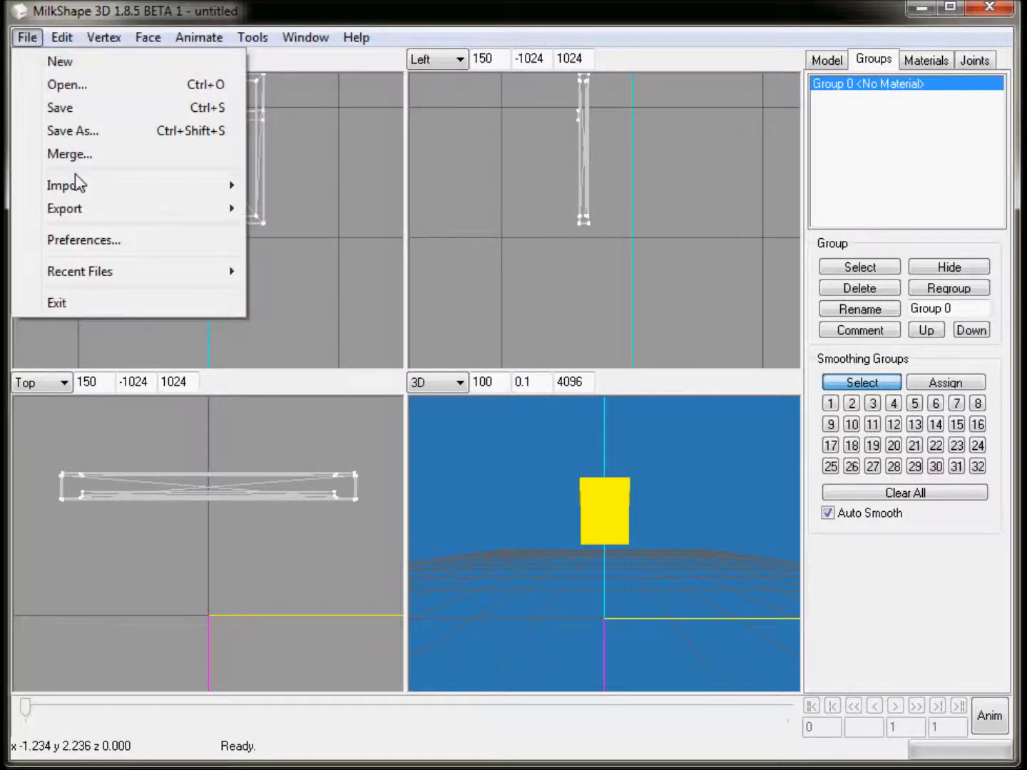
mouse_move(74, 188)
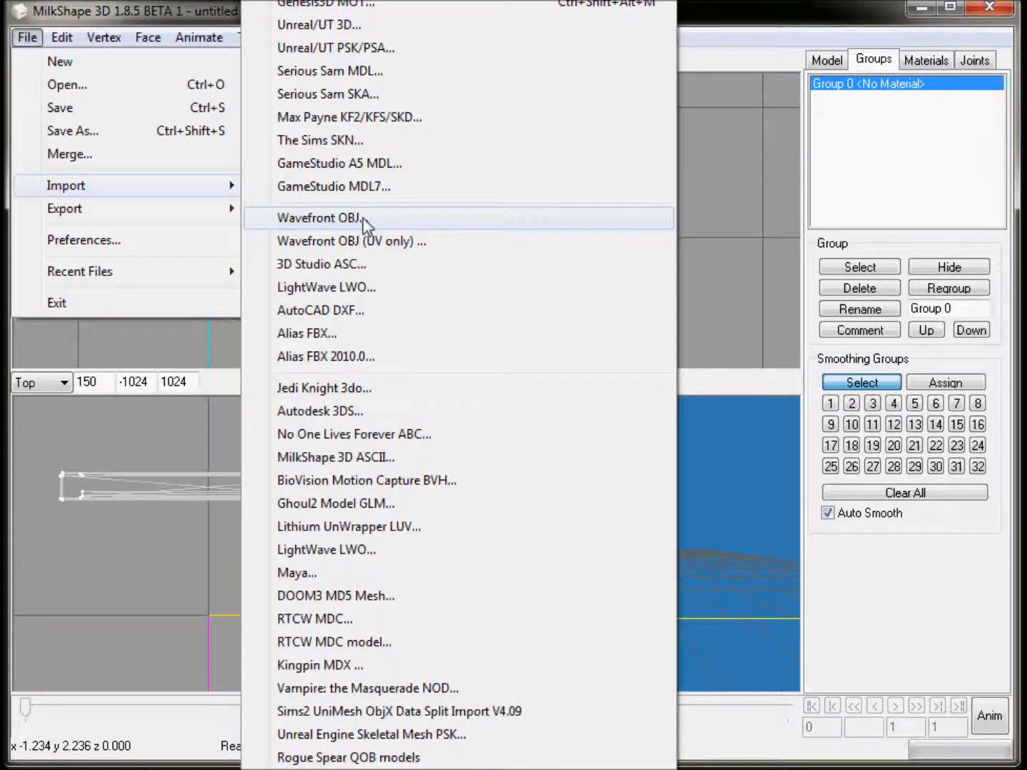
click(362, 219)
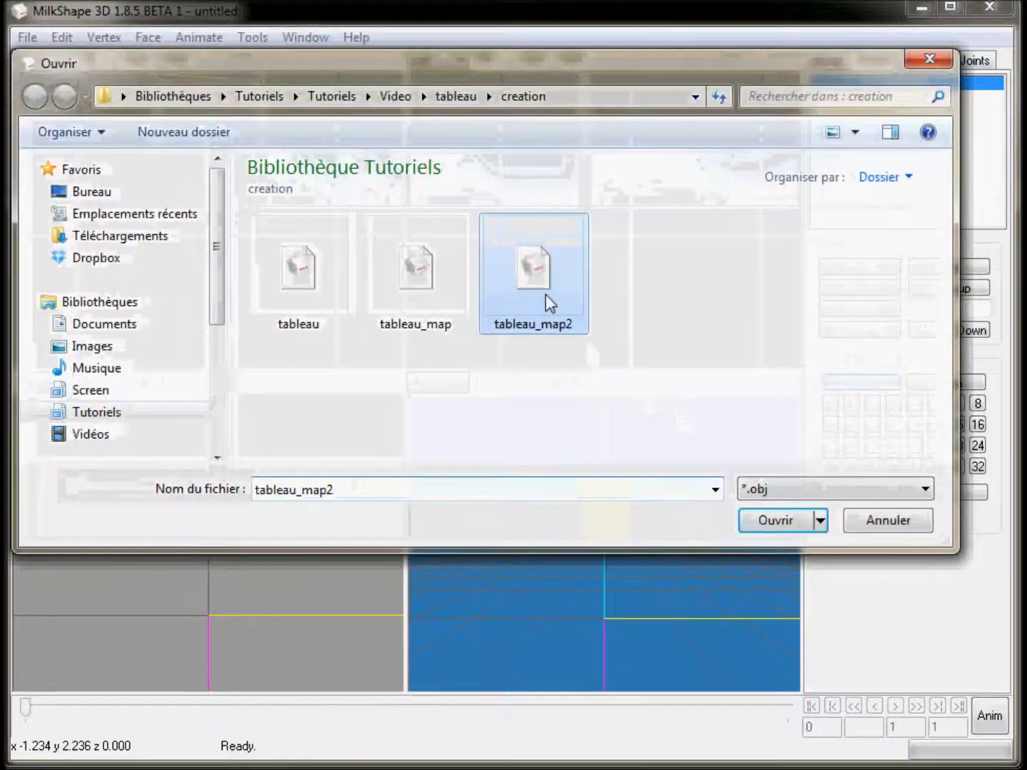
double_click(546, 299)
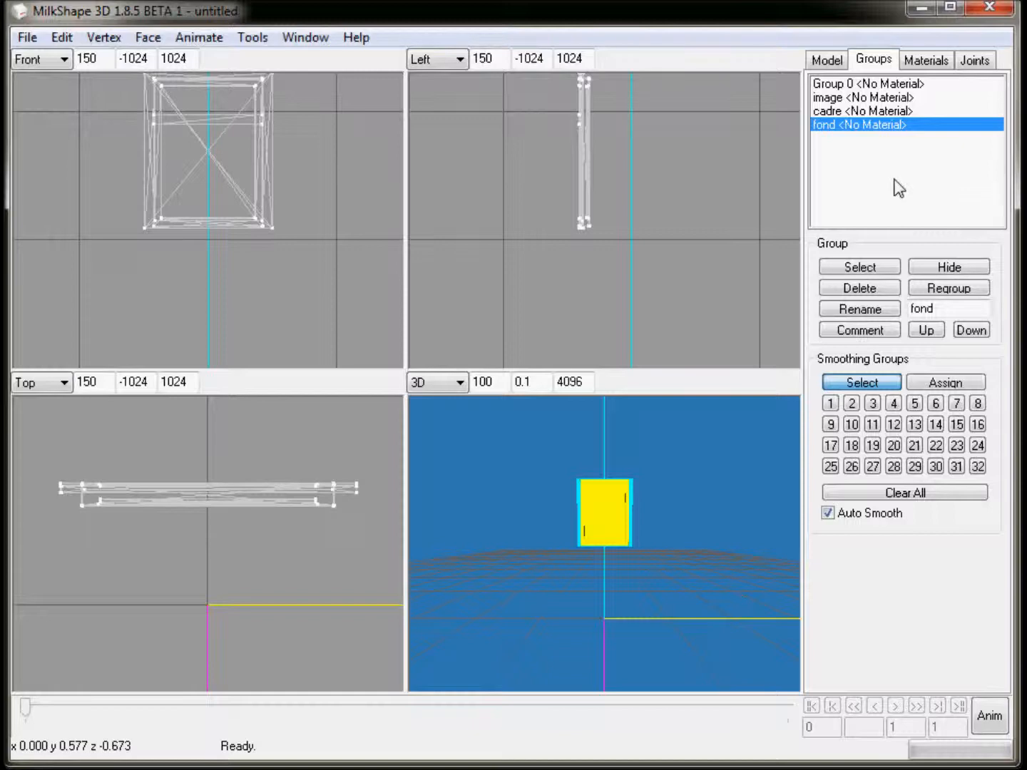
Delete the original mesh group Group 0 and check that its joint is still listed.
click(870, 84)
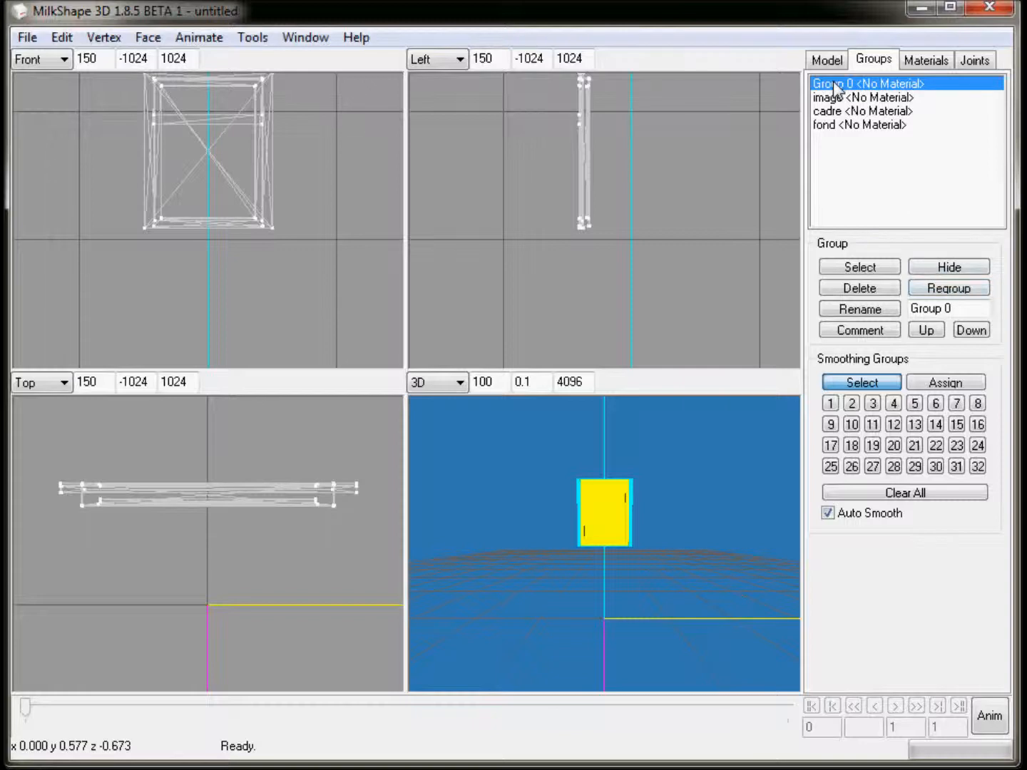
click(877, 292)
click(988, 62)
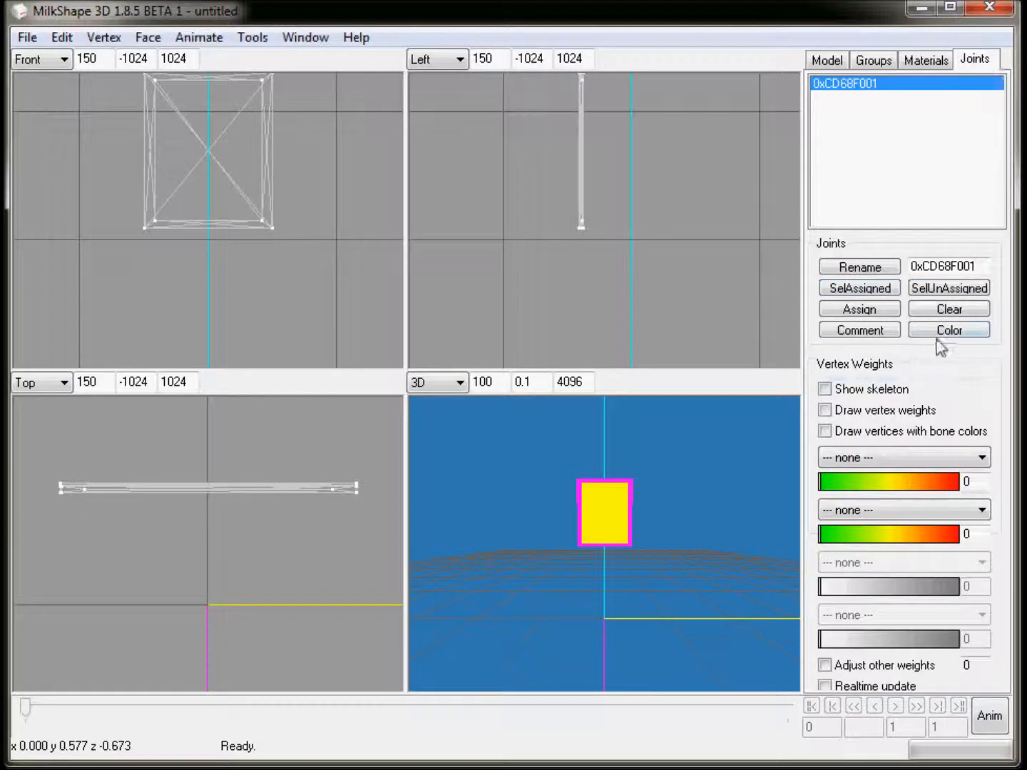
click(873, 61)
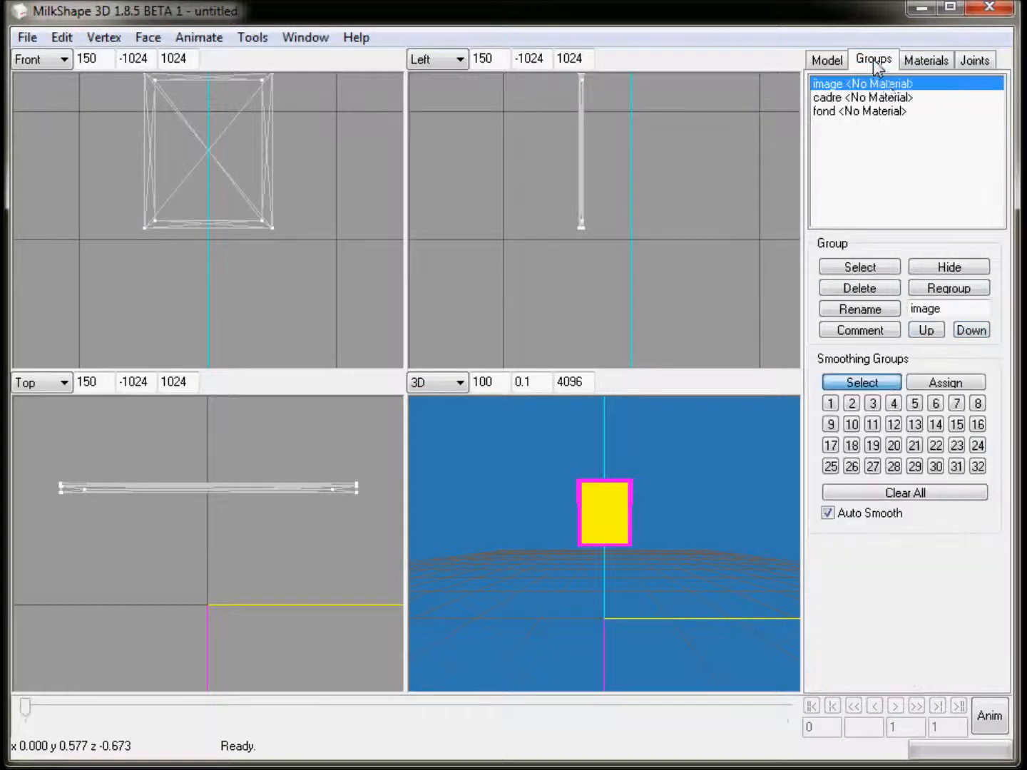
Select the image, cadre and fond groups and regroup them into a single group.
click(870, 267)
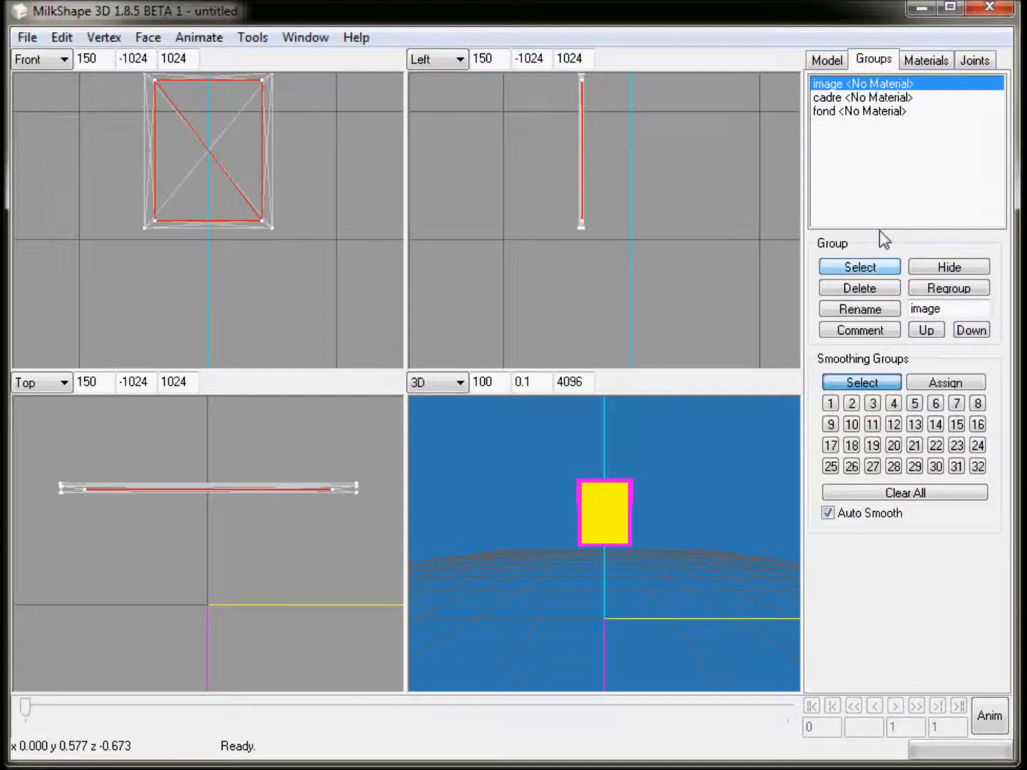
click(864, 99)
click(871, 266)
click(850, 112)
click(861, 267)
click(951, 290)
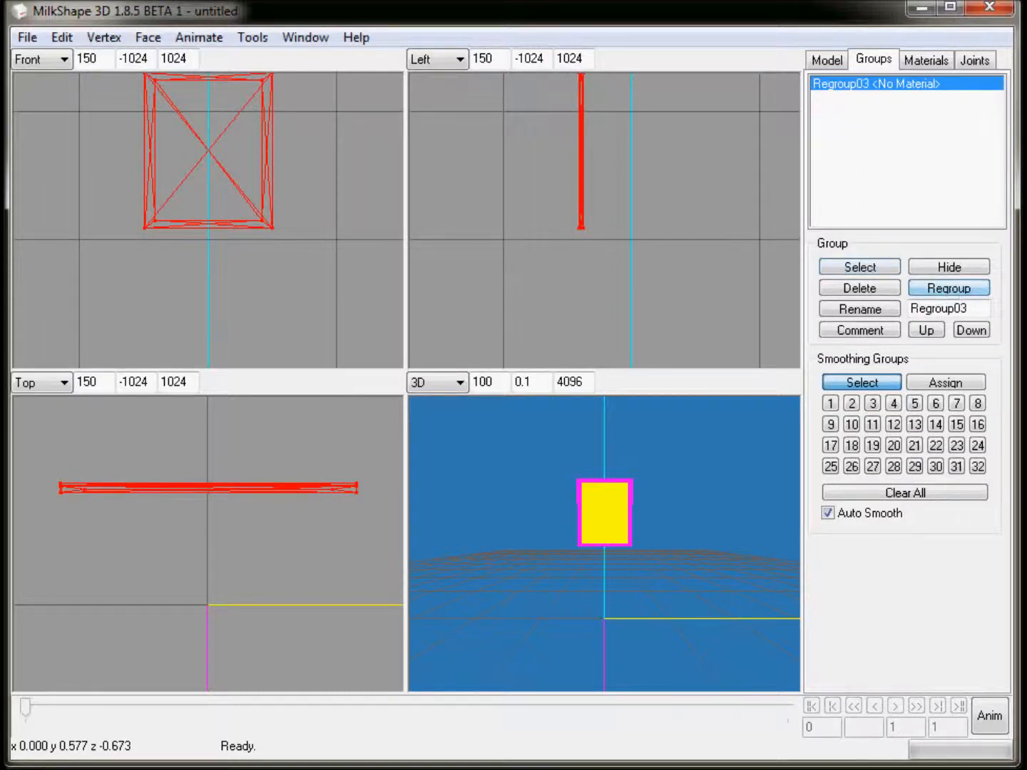
Rename the merged group as Group 0.
double_click(981, 307)
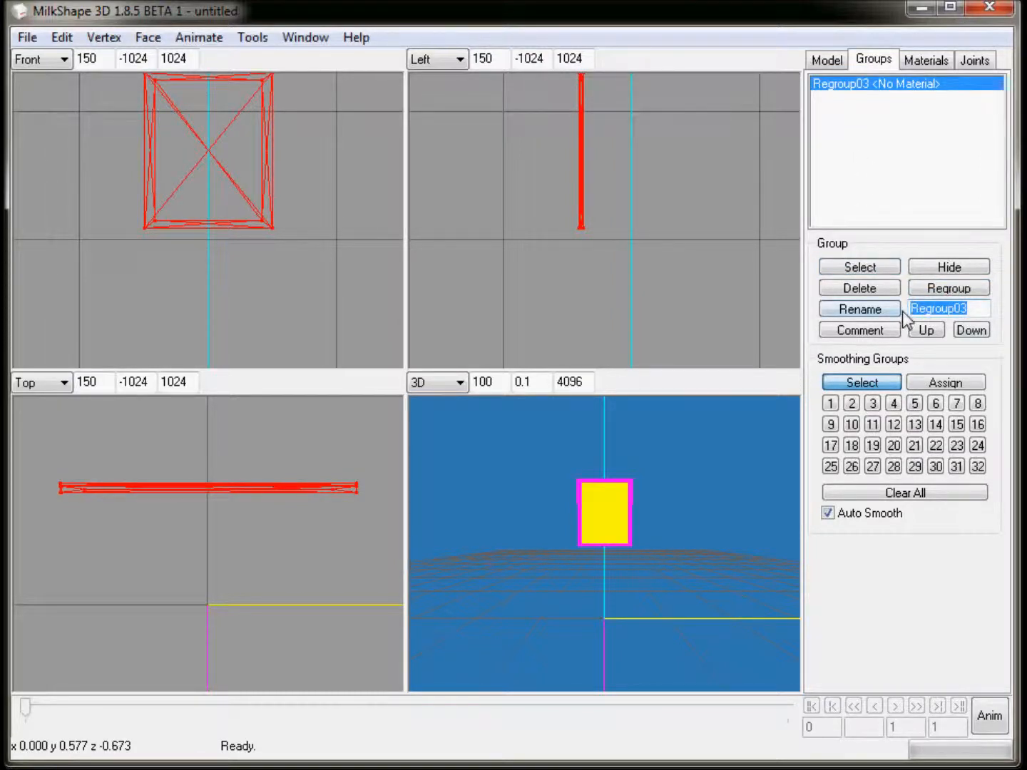
text(Gro)
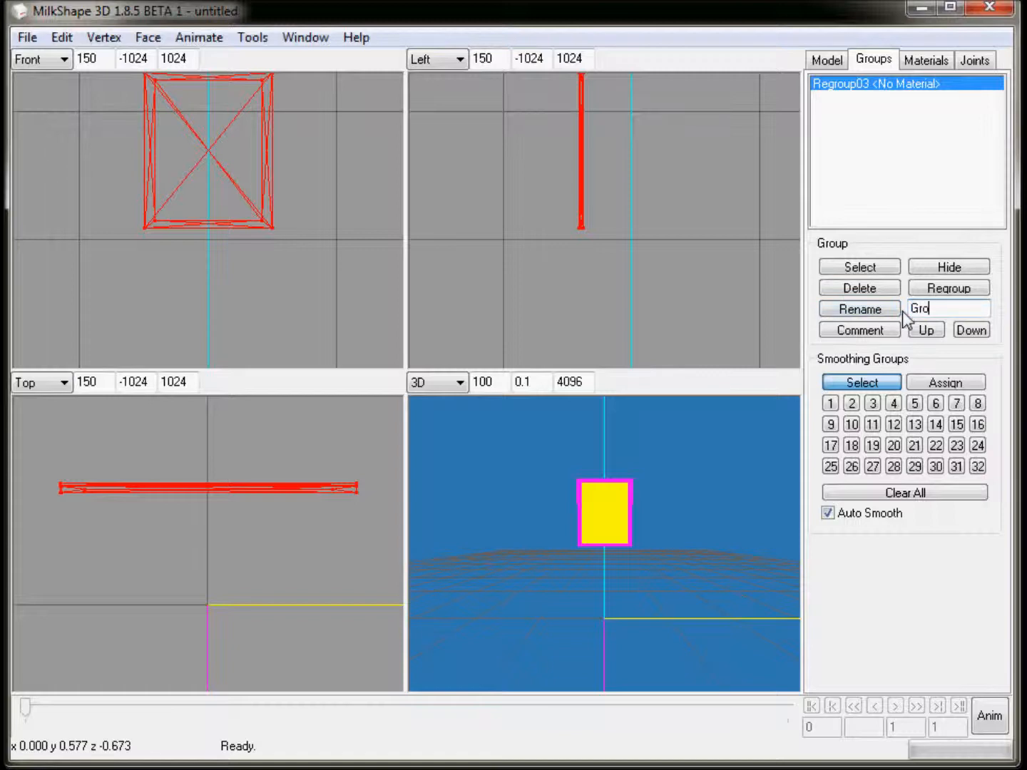
text(up 0)
click(881, 311)
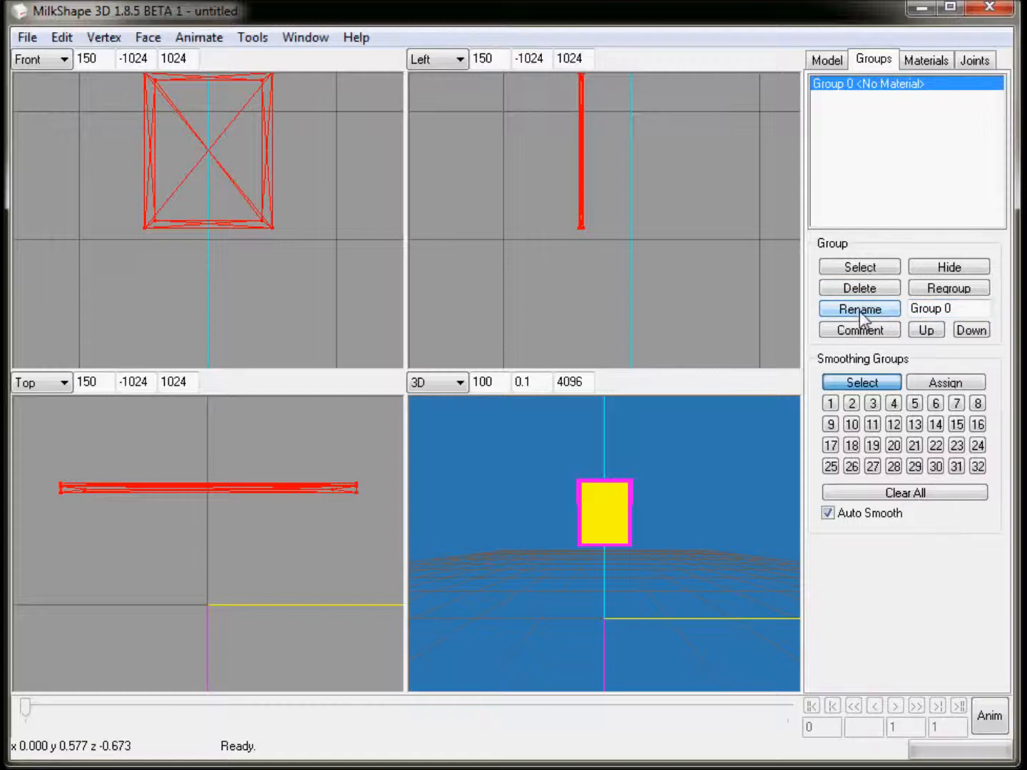
Assign the selected mesh to joint 0xCD68F001 and check the assignment by selecting the joint's assigned vertices.
click(706, 637)
mouse_move(693, 566)
mouse_down()
mouse_move(562, 571)
mouse_move(696, 572)
mouse_up()
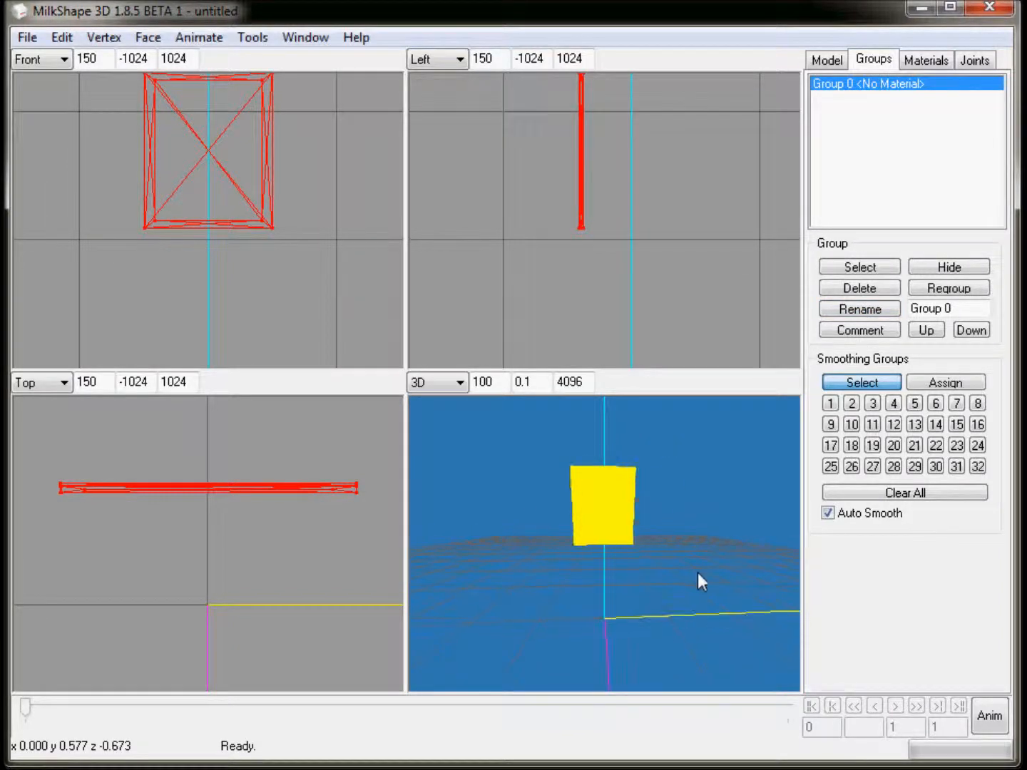
click(974, 60)
click(860, 309)
click(879, 289)
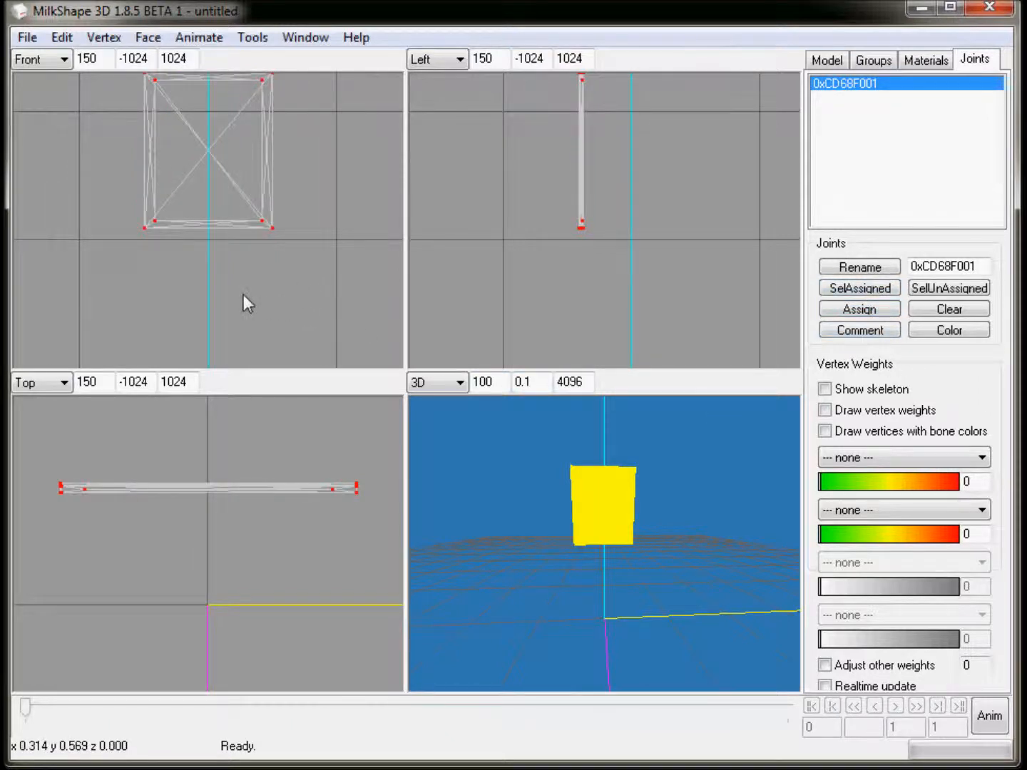
Export the model as a WSO object named high_perso in the tableau project's mesh folder.
click(27, 39)
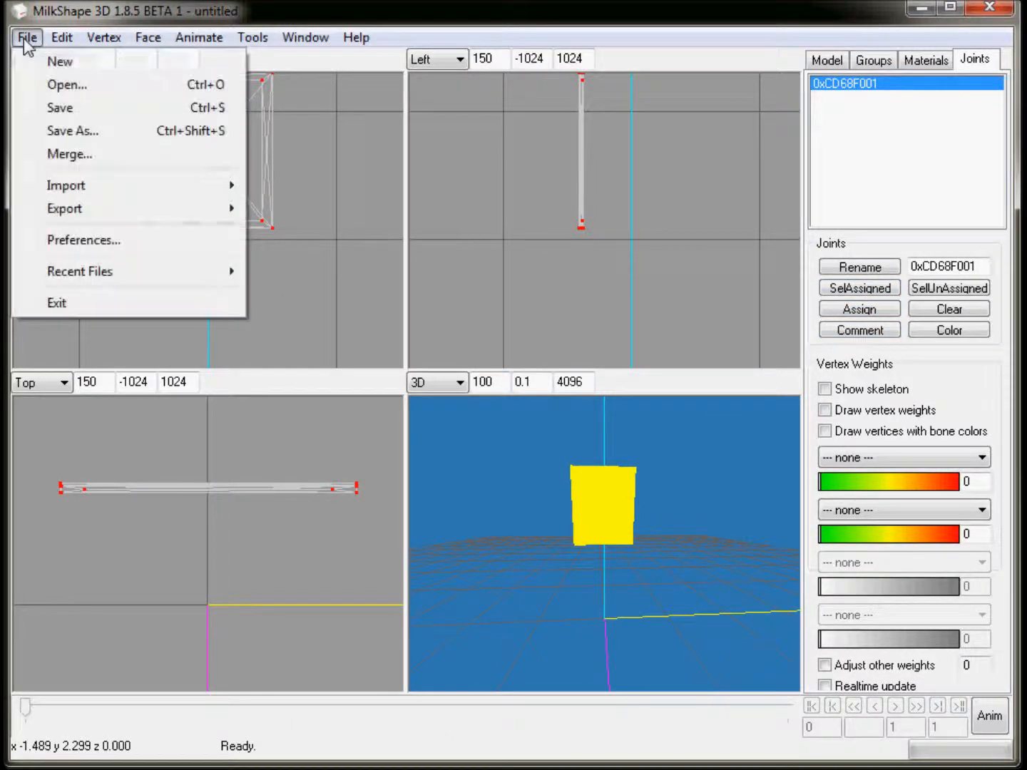
mouse_move(71, 219)
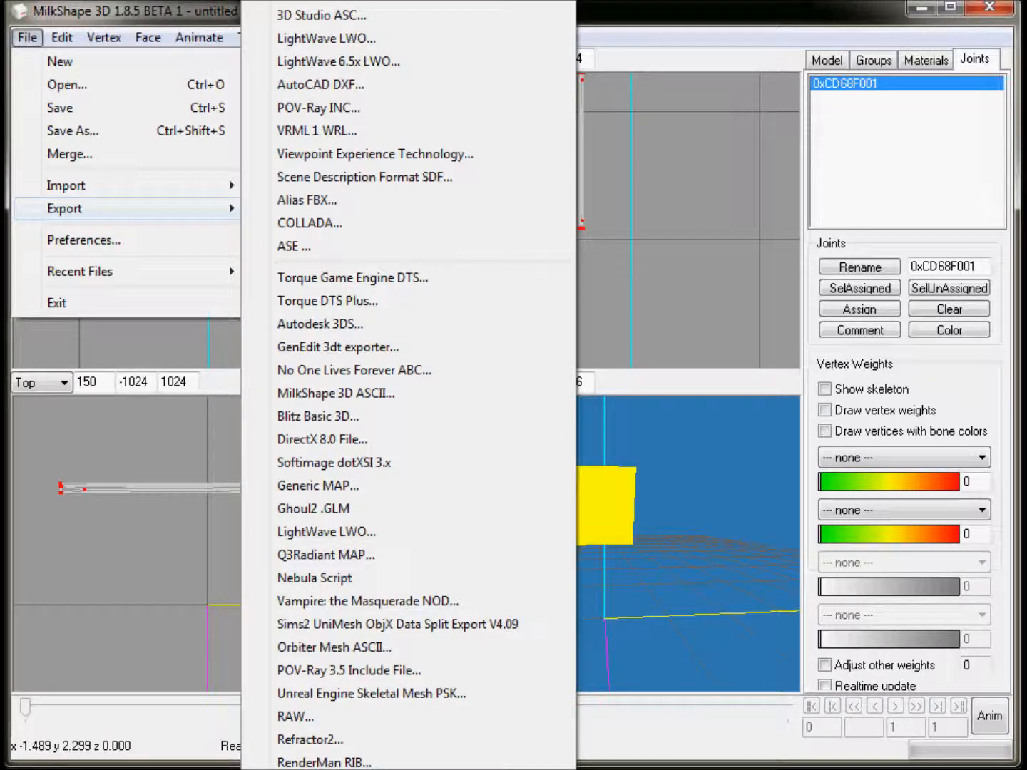
click(414, 767)
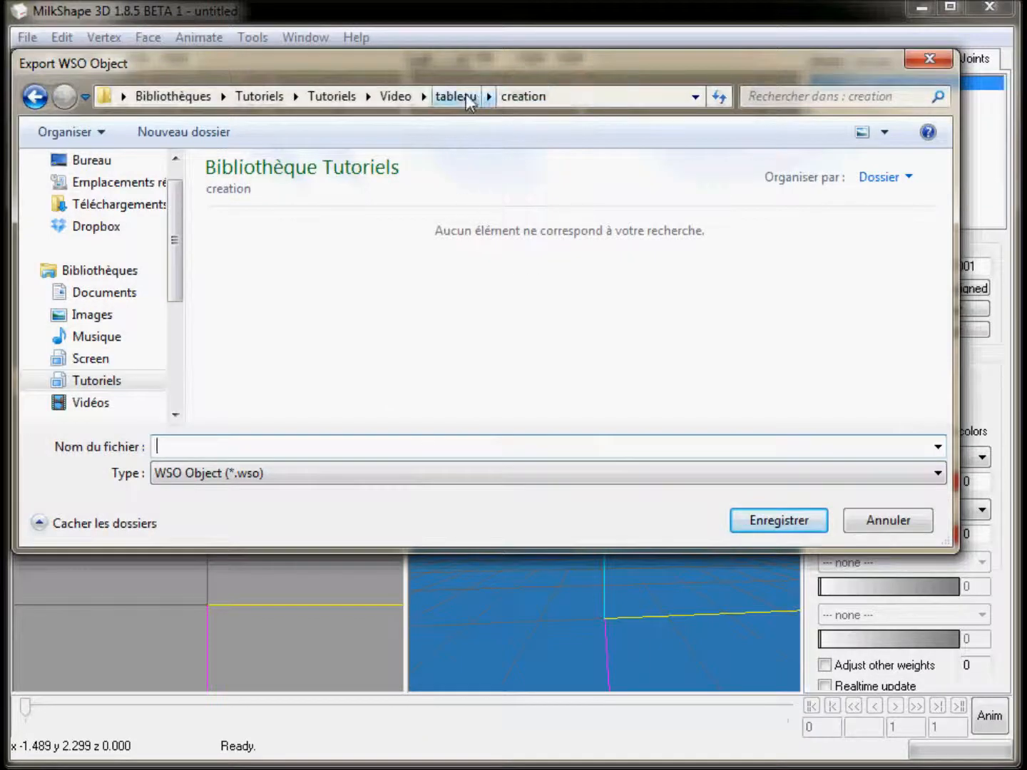
click(459, 96)
double_click(637, 272)
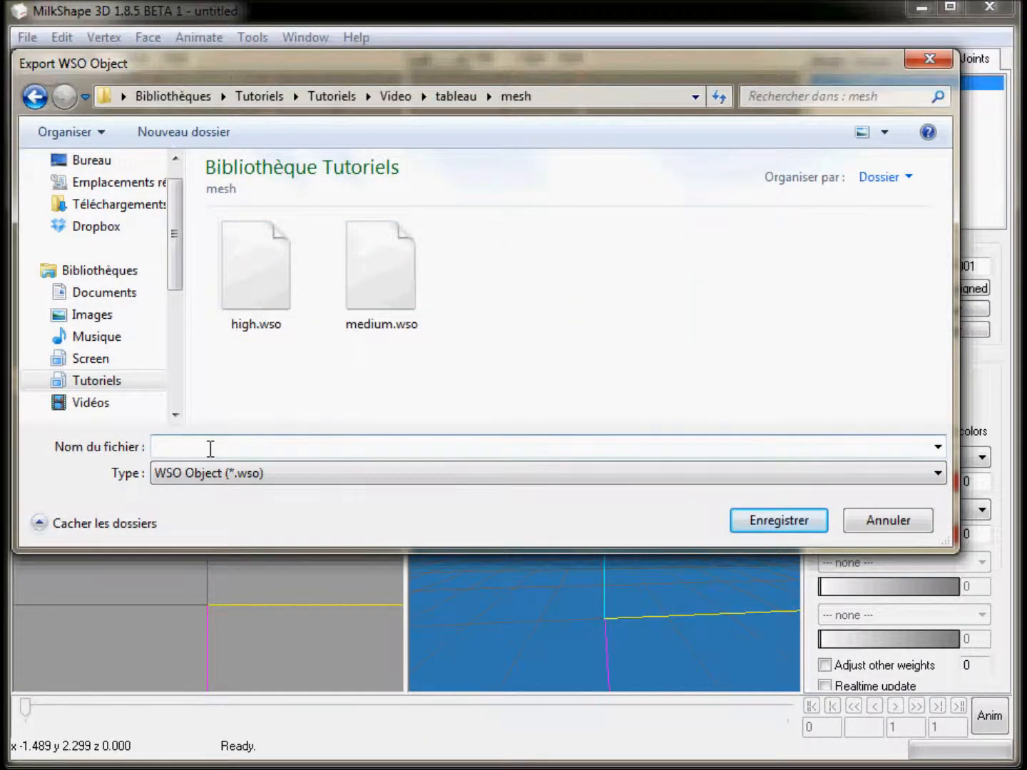
text(high_)
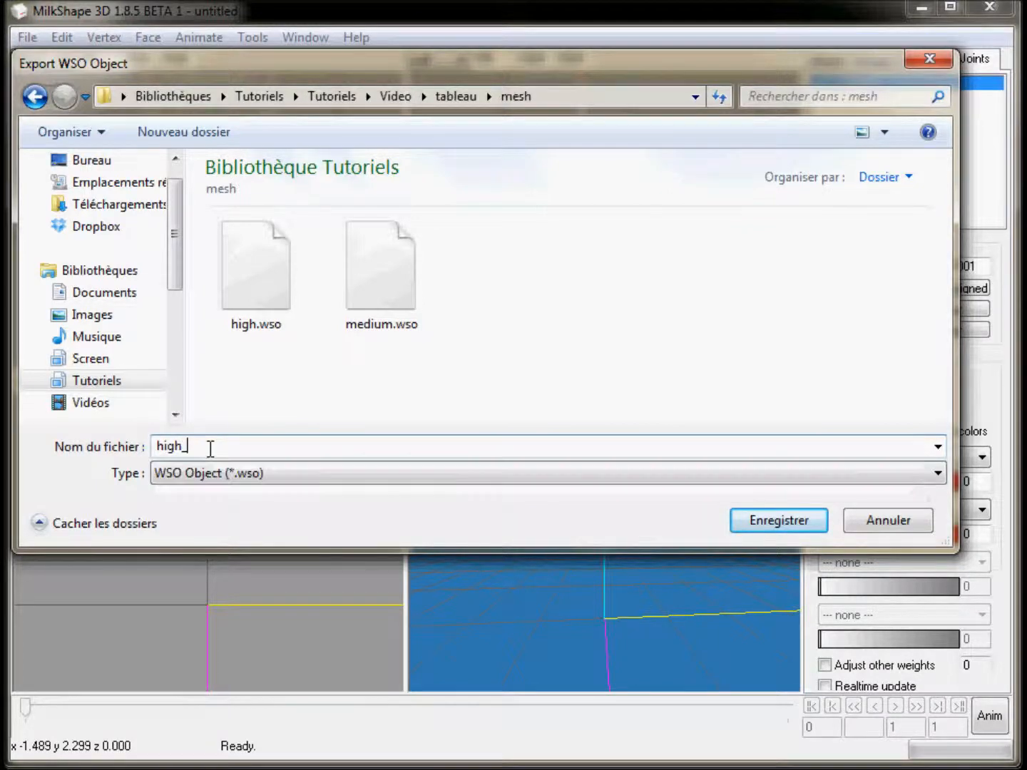
text(perso)
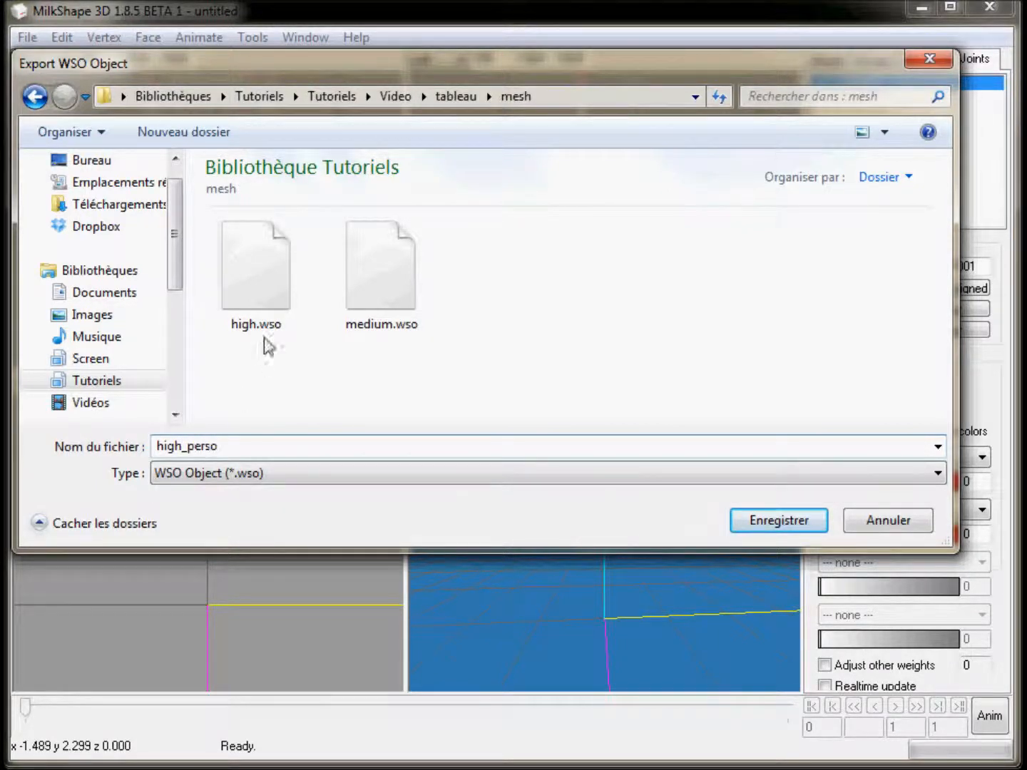
click(788, 527)
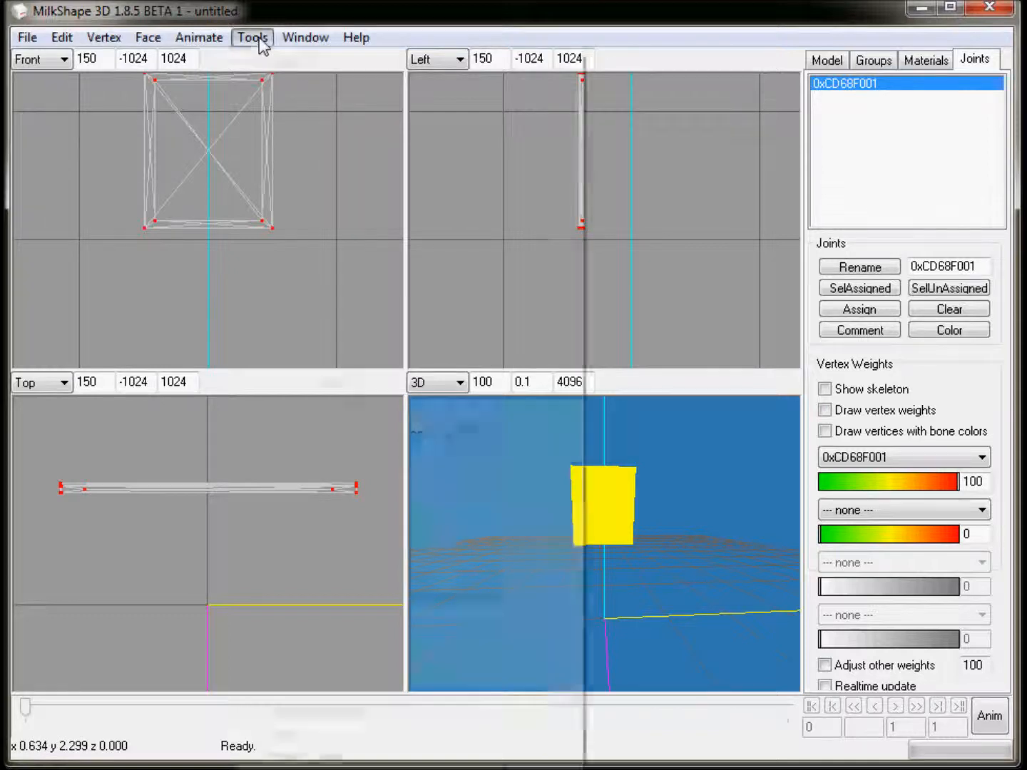
Simplify the mesh with DirectX Mesh Tools to a detail value of 45 and apply the reduced mesh to the model.
click(261, 41)
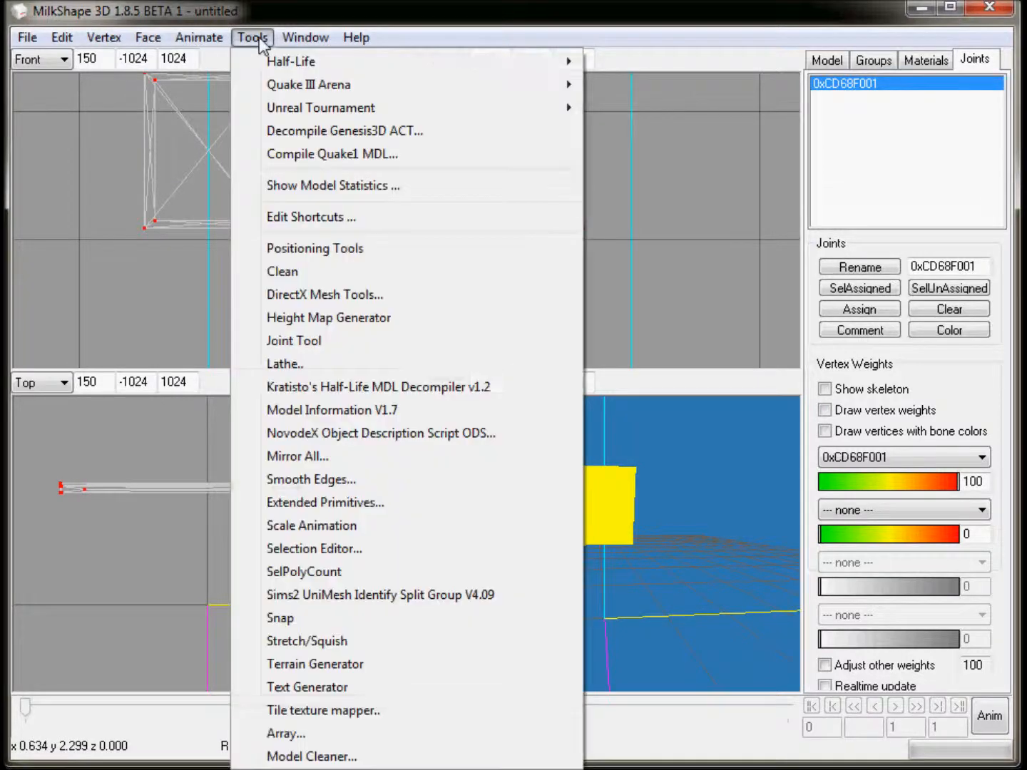
click(309, 294)
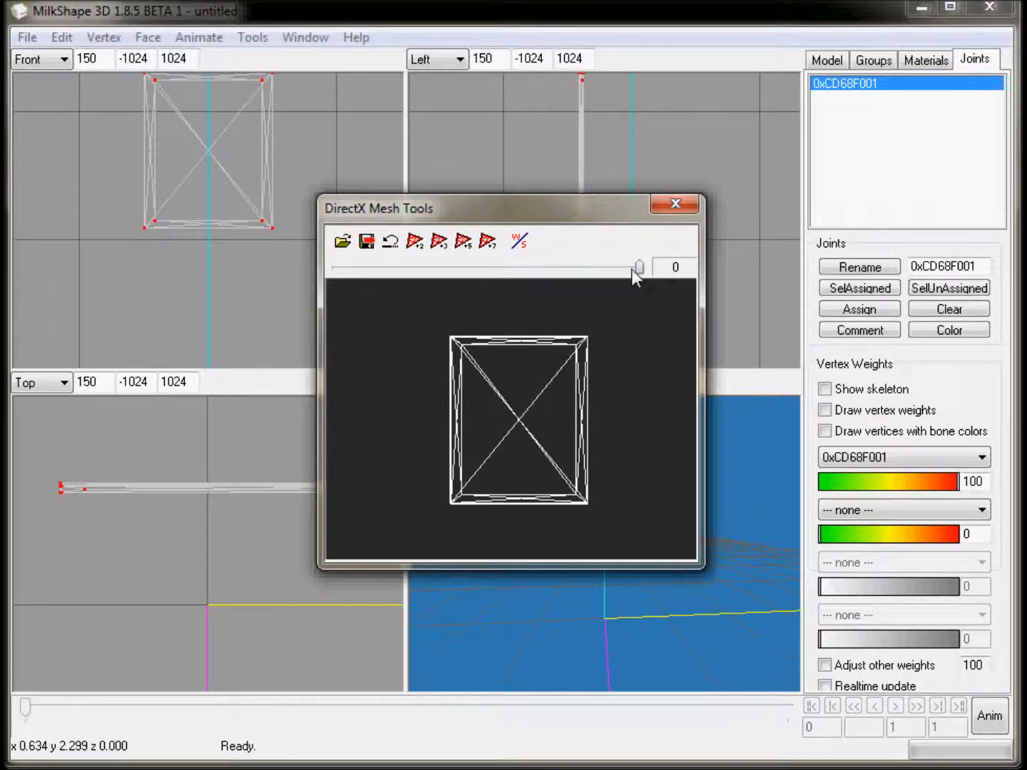
drag(639, 268, 330, 282)
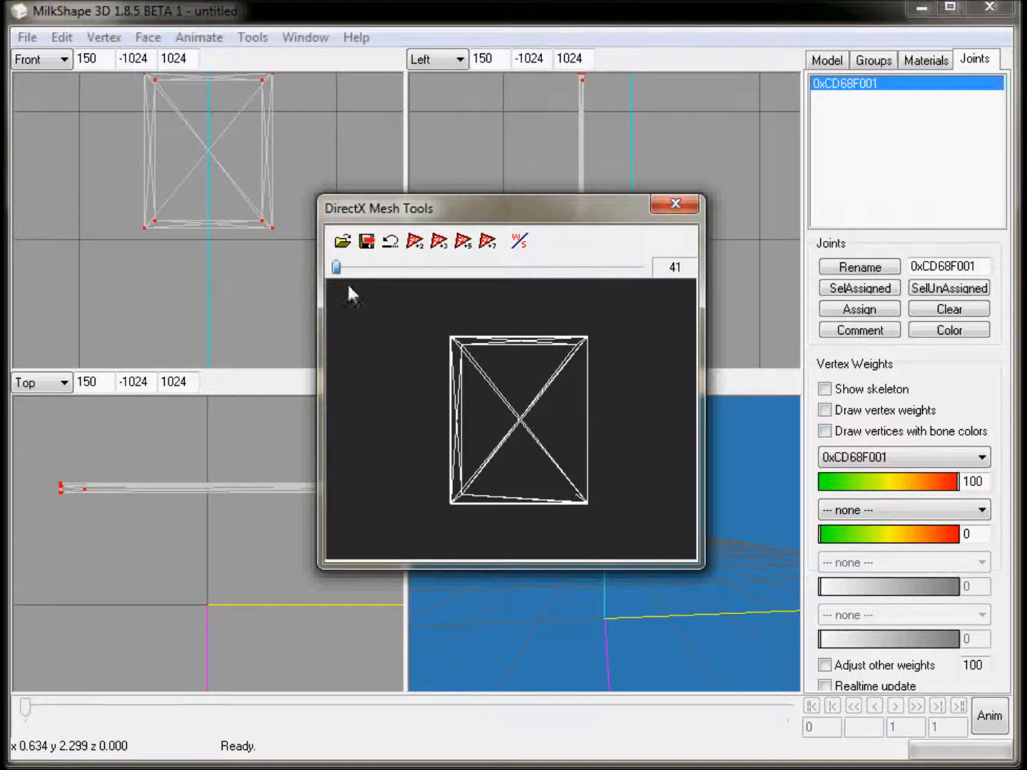
drag(336, 267, 677, 267)
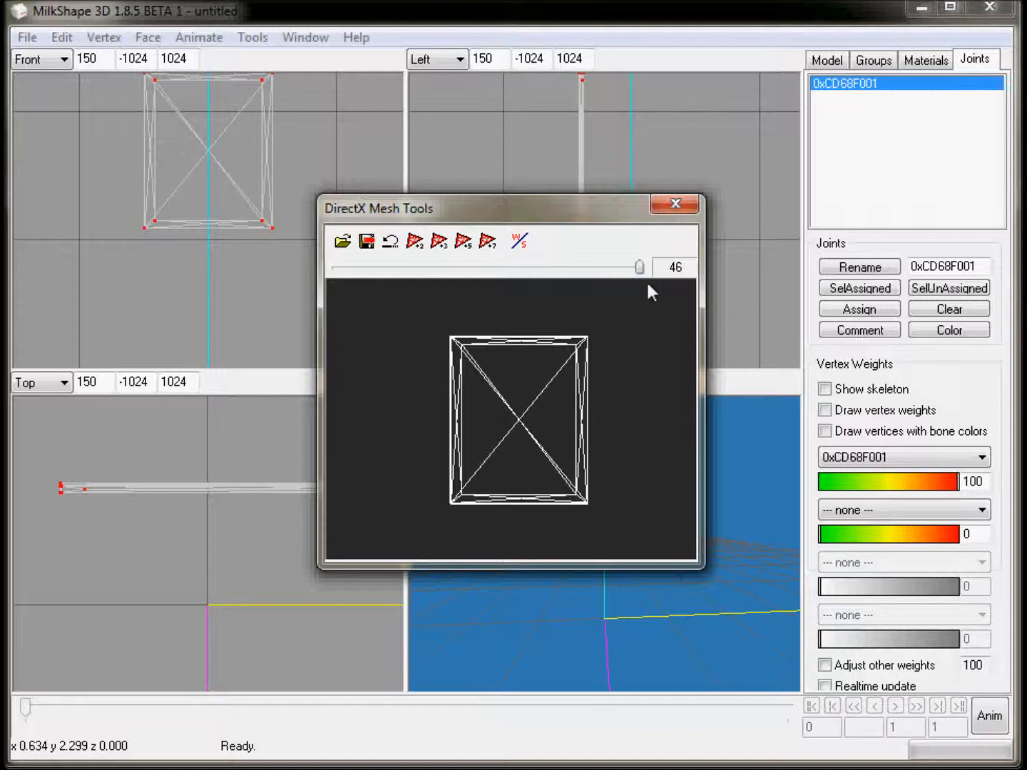
mouse_move(639, 268)
mouse_down()
mouse_move(279, 302)
mouse_move(646, 281)
mouse_move(634, 280)
mouse_up()
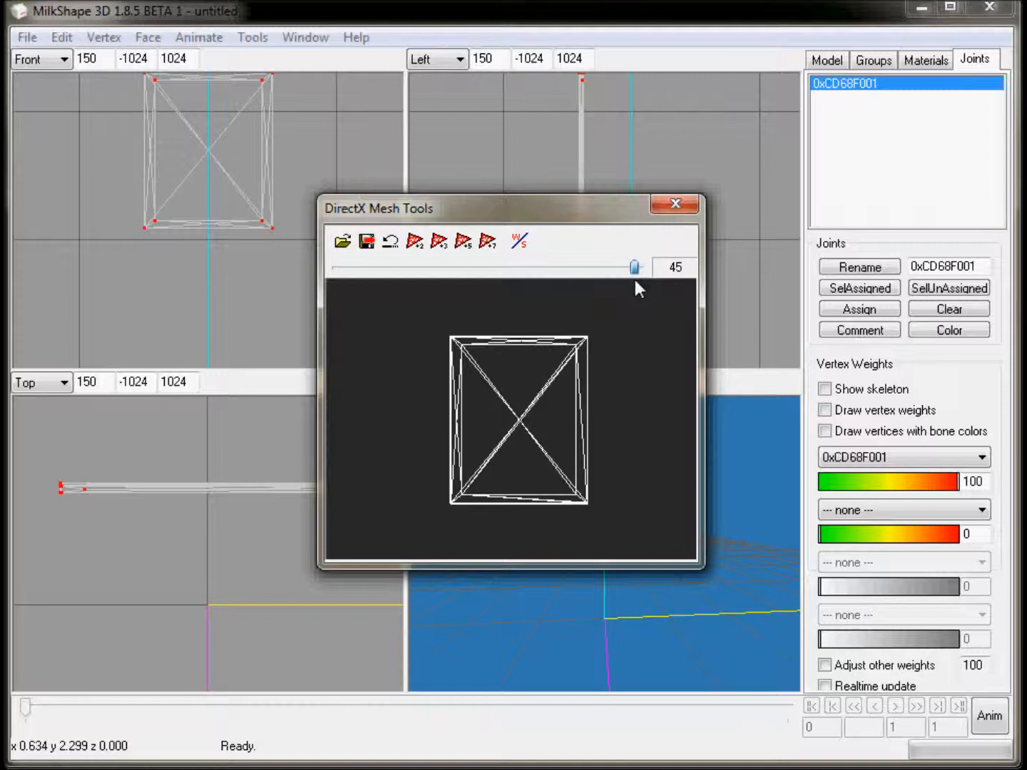
drag(635, 280, 631, 281)
drag(632, 282, 635, 283)
click(367, 241)
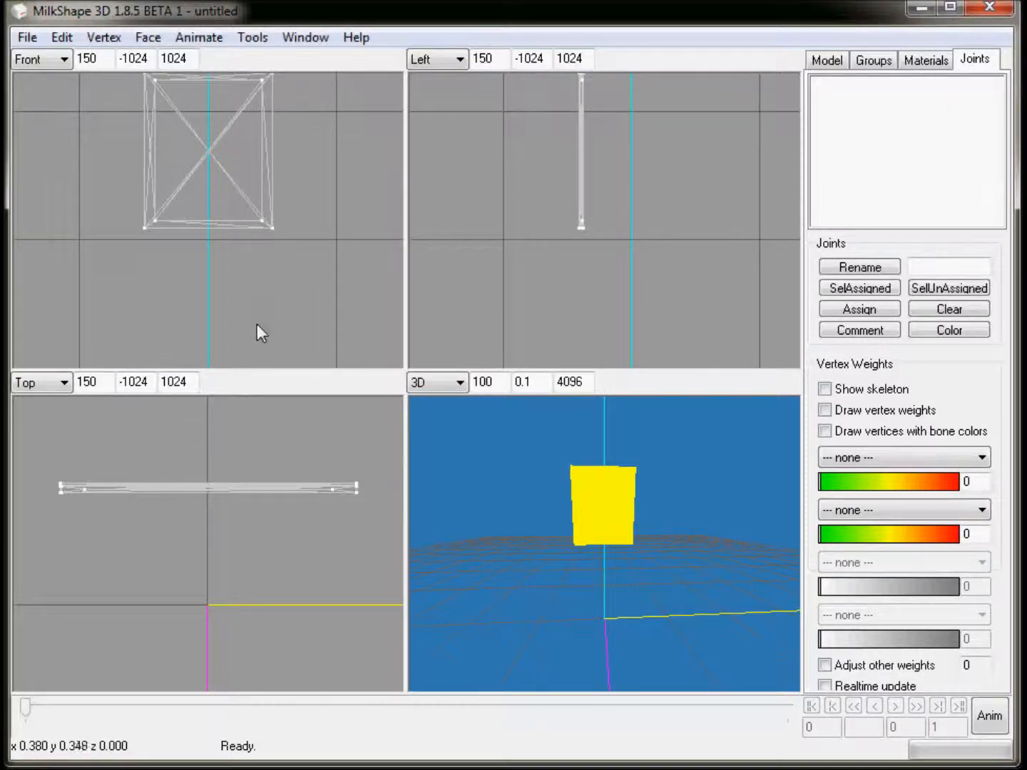
Import the medium.wso object from the mesh folder and delete its original painting mesh group.
click(28, 37)
mouse_move(87, 199)
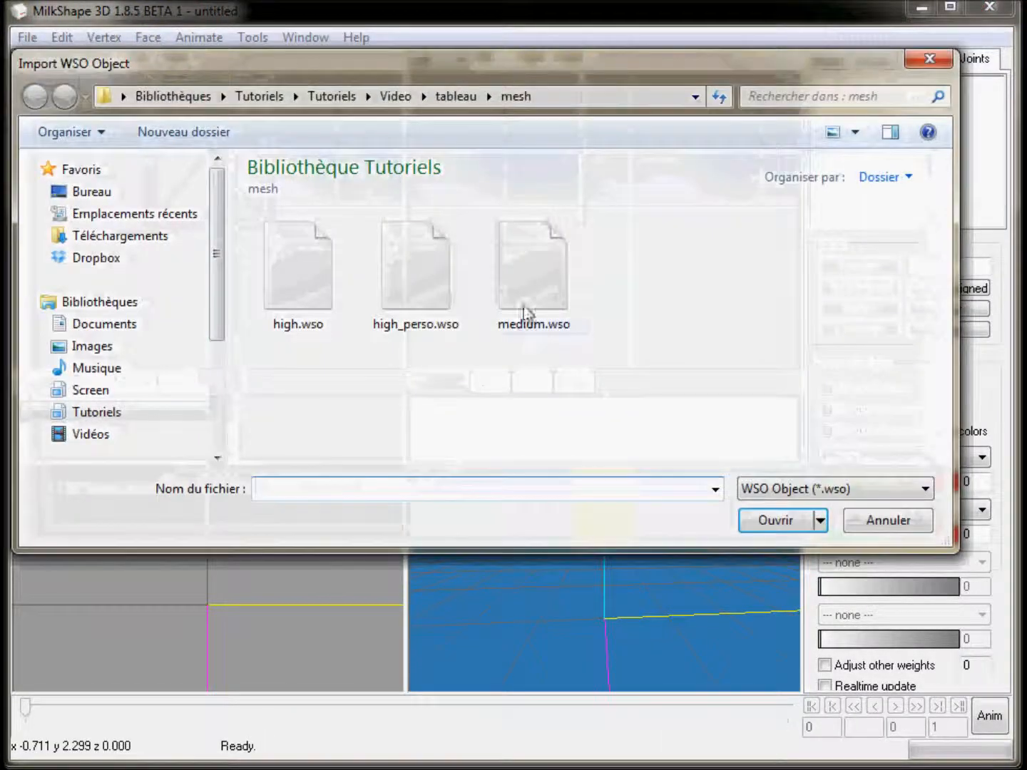
click(525, 281)
double_click(523, 279)
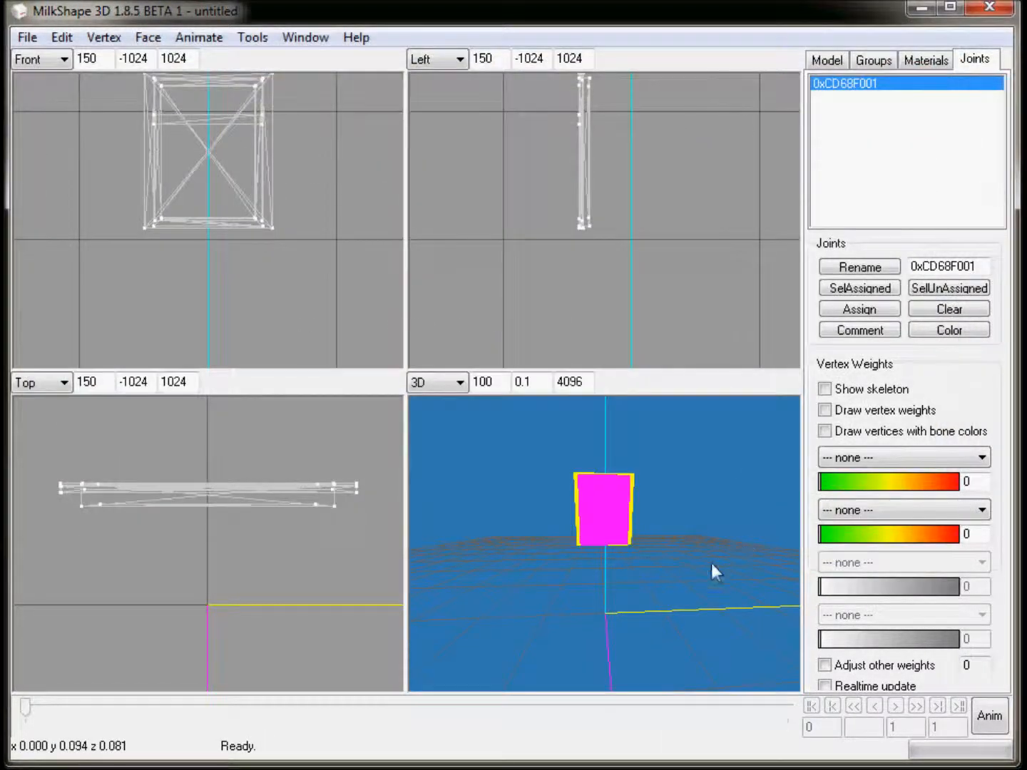
click(856, 67)
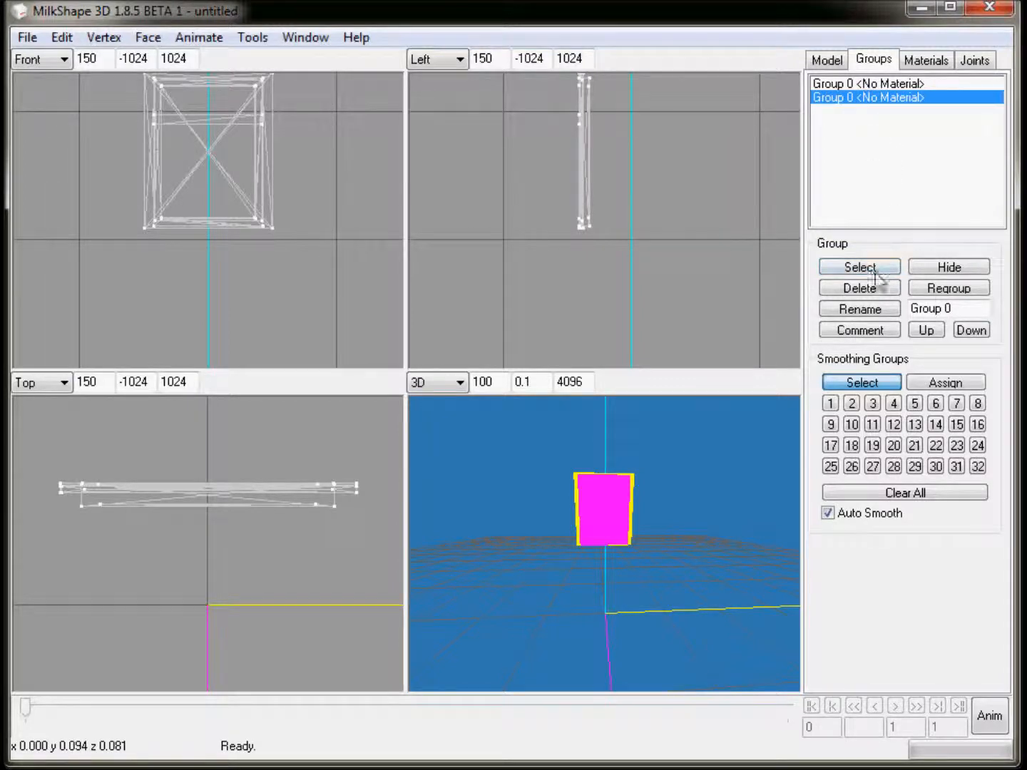
click(861, 289)
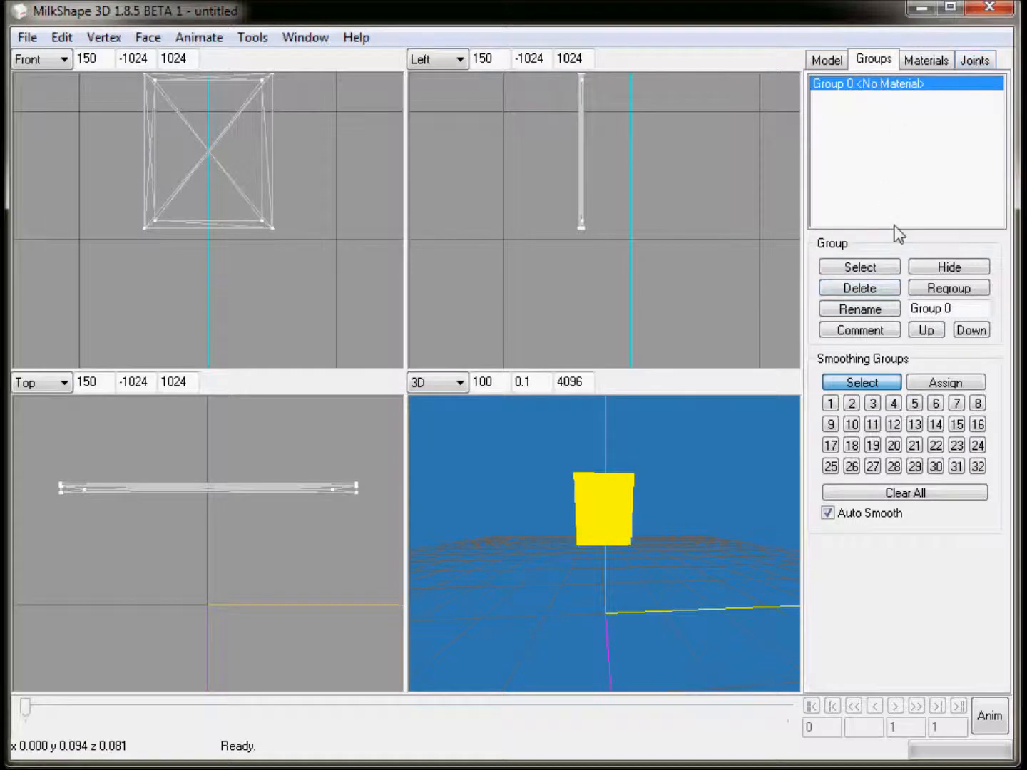
Assign the remaining Group 0 mesh to joint 0xCD68F001 and check it by selecting the joint's assigned vertices.
click(860, 268)
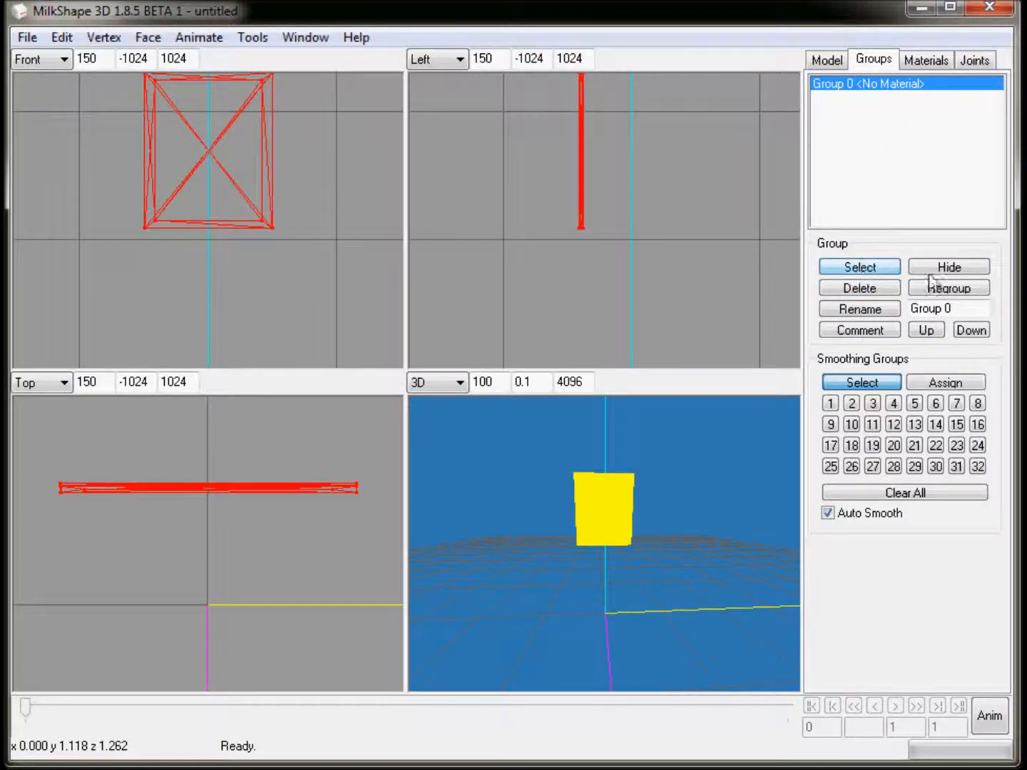
click(976, 61)
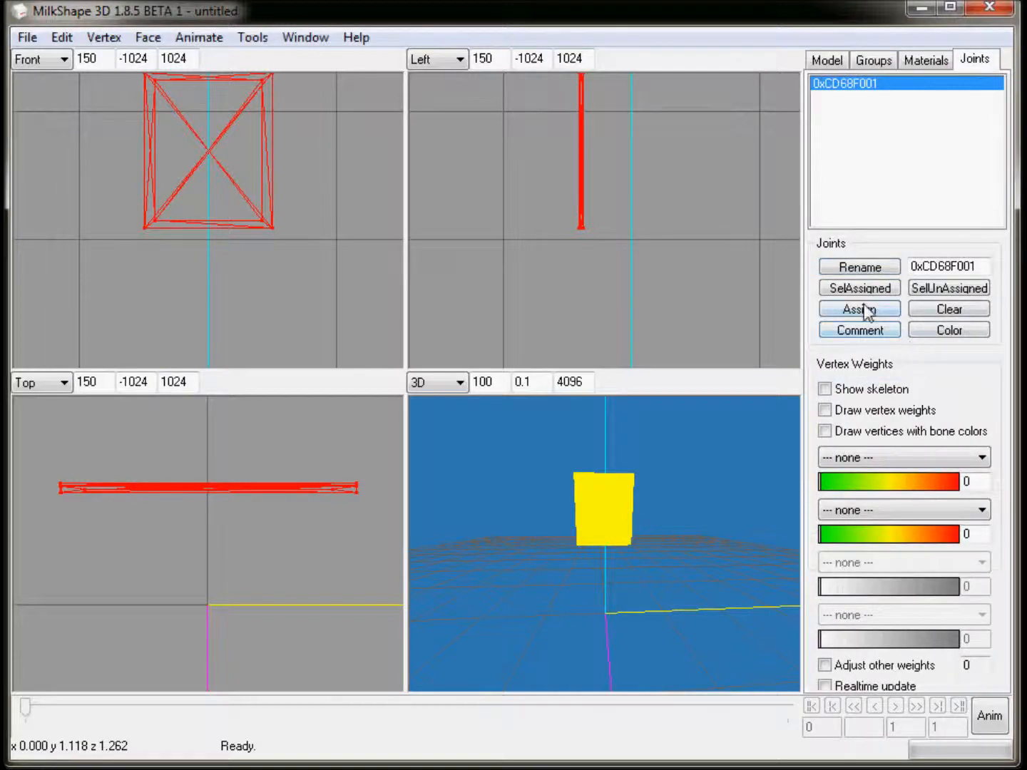
click(889, 309)
click(831, 290)
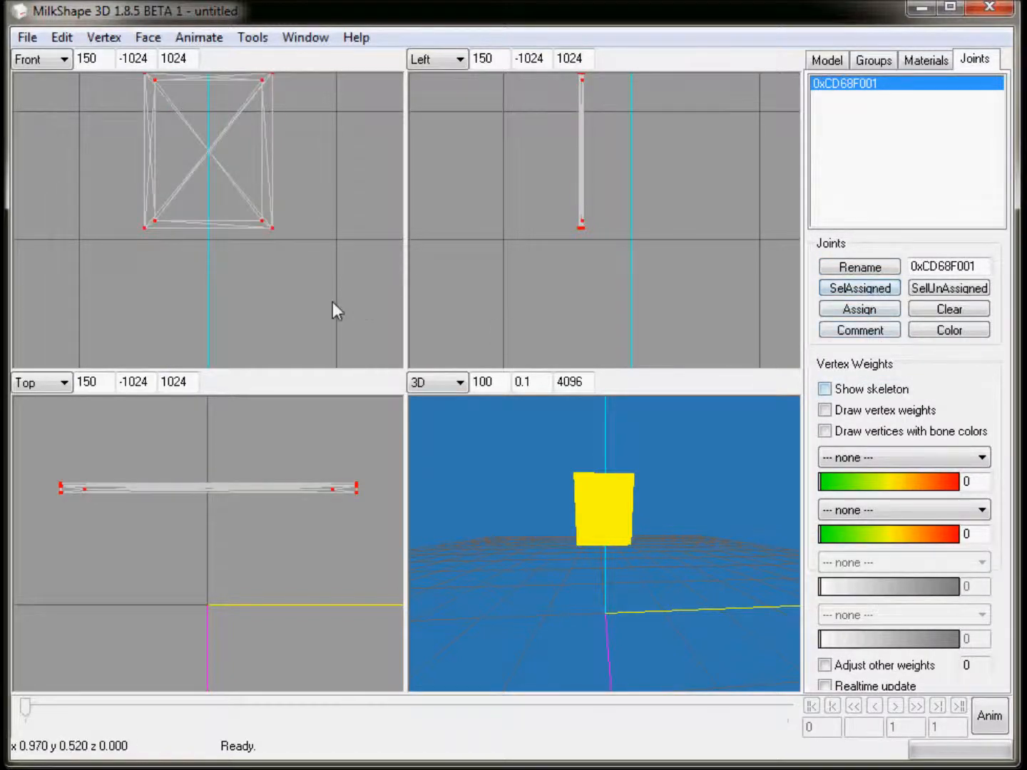
Export the reduced model as a WSO object named medium_perso in the mesh folder.
click(28, 37)
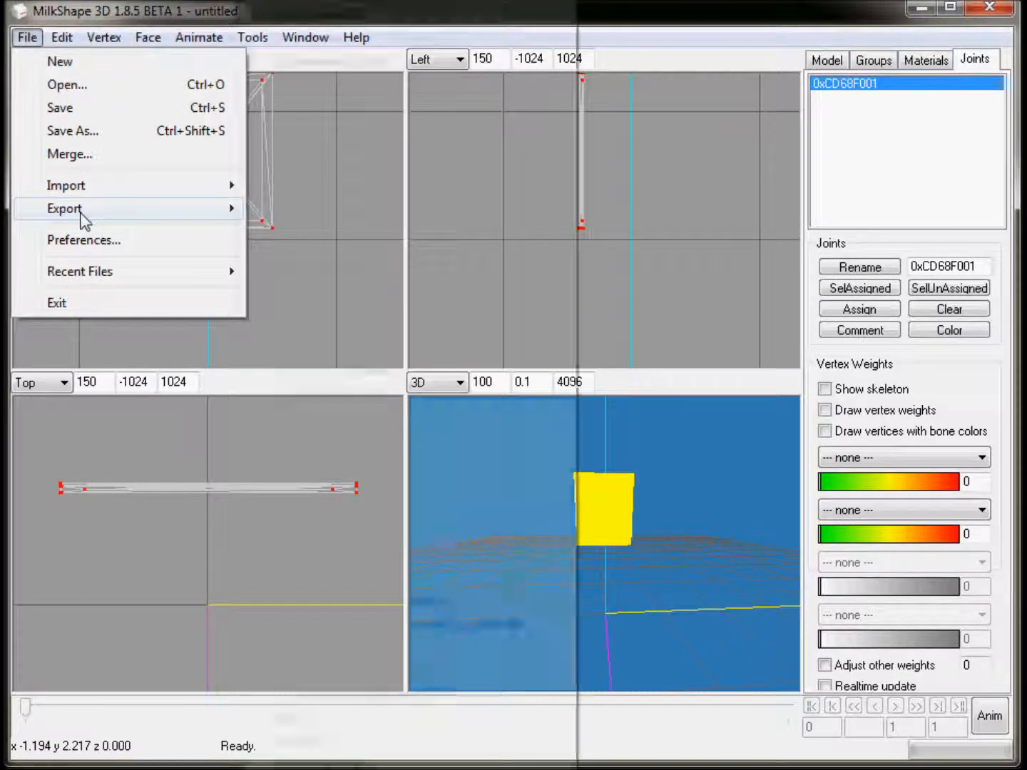
mouse_move(80, 212)
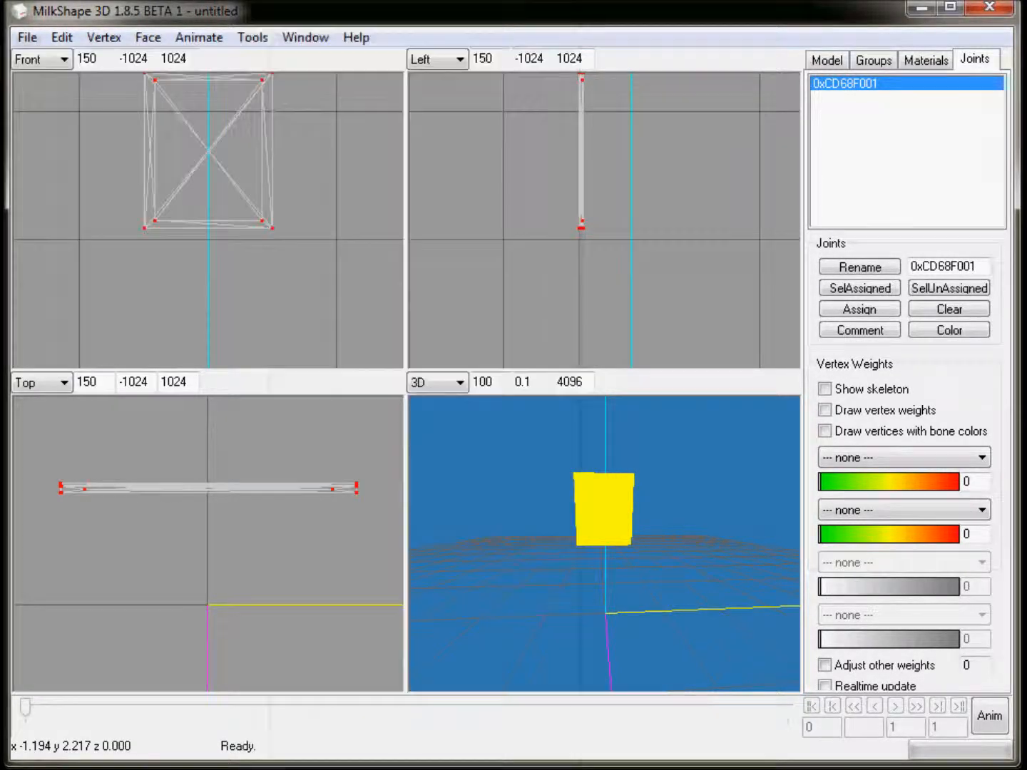
text(medium_p)
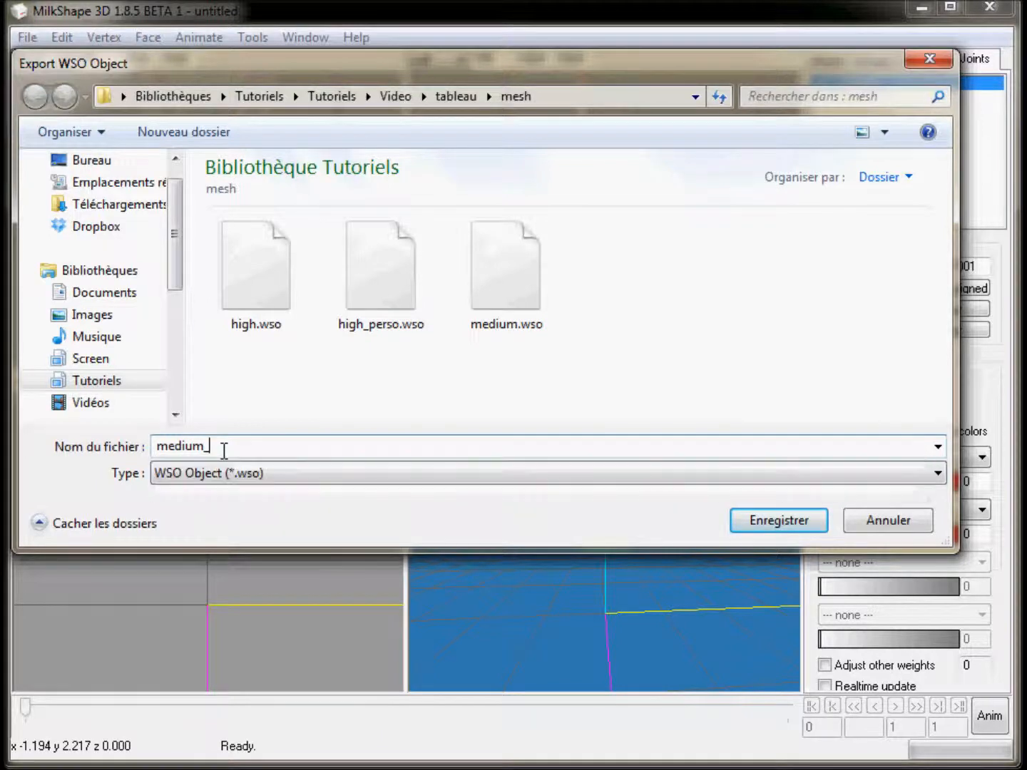
click(779, 522)
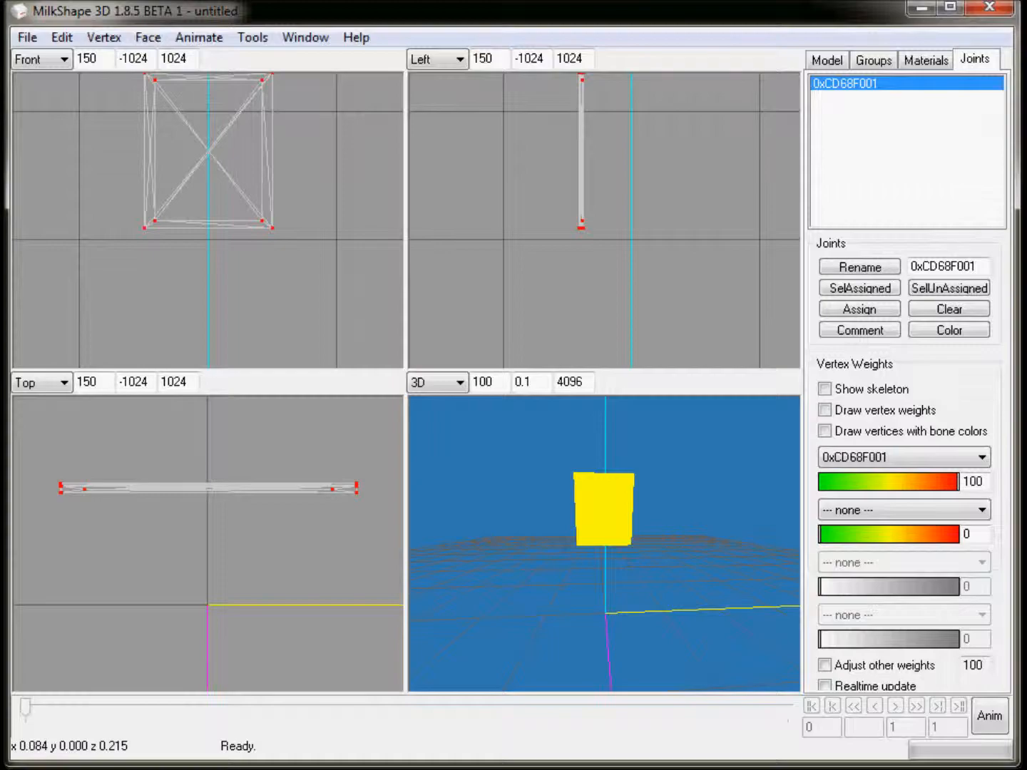
Switch to TSR Workshop and open the recent project Atelier maman gateau.wrk.
mouse_move(114, 769)
click(114, 763)
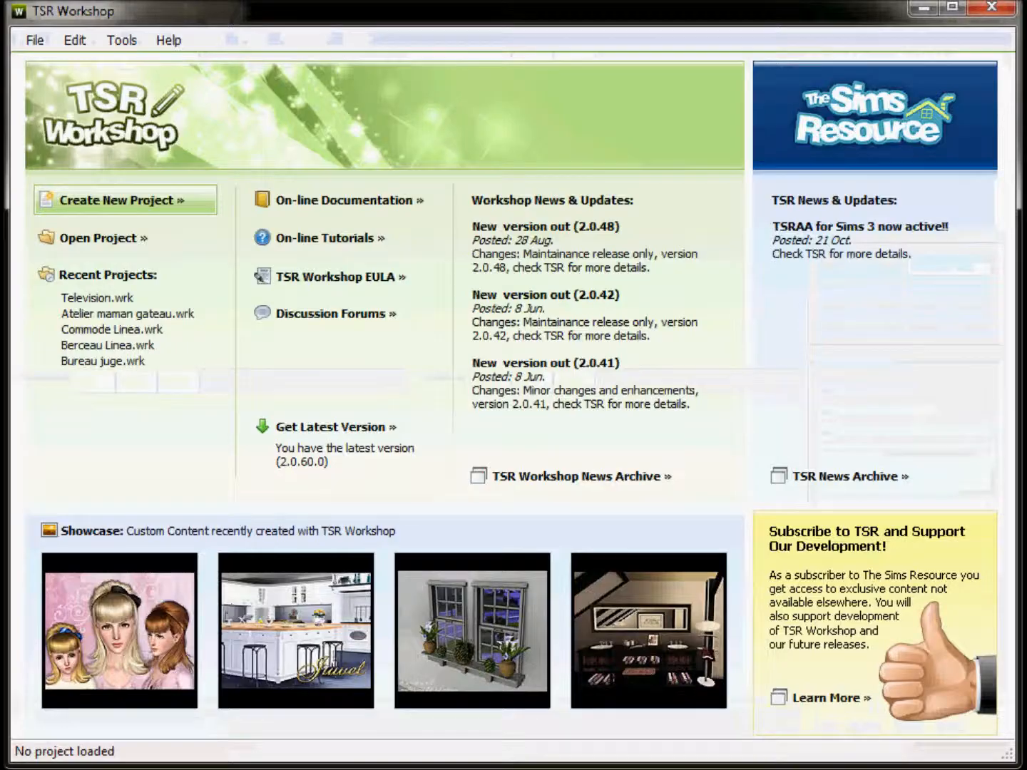
click(125, 315)
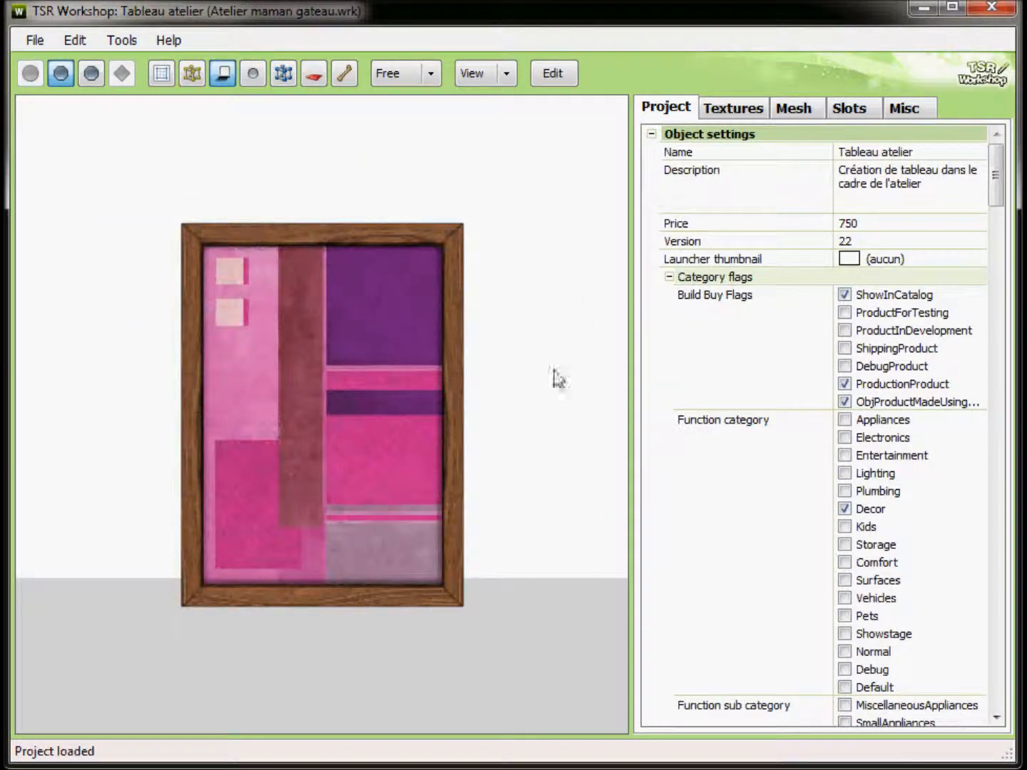
Import high_perso.wso from the tableau project's mesh folder as the high level of detail mesh.
click(799, 113)
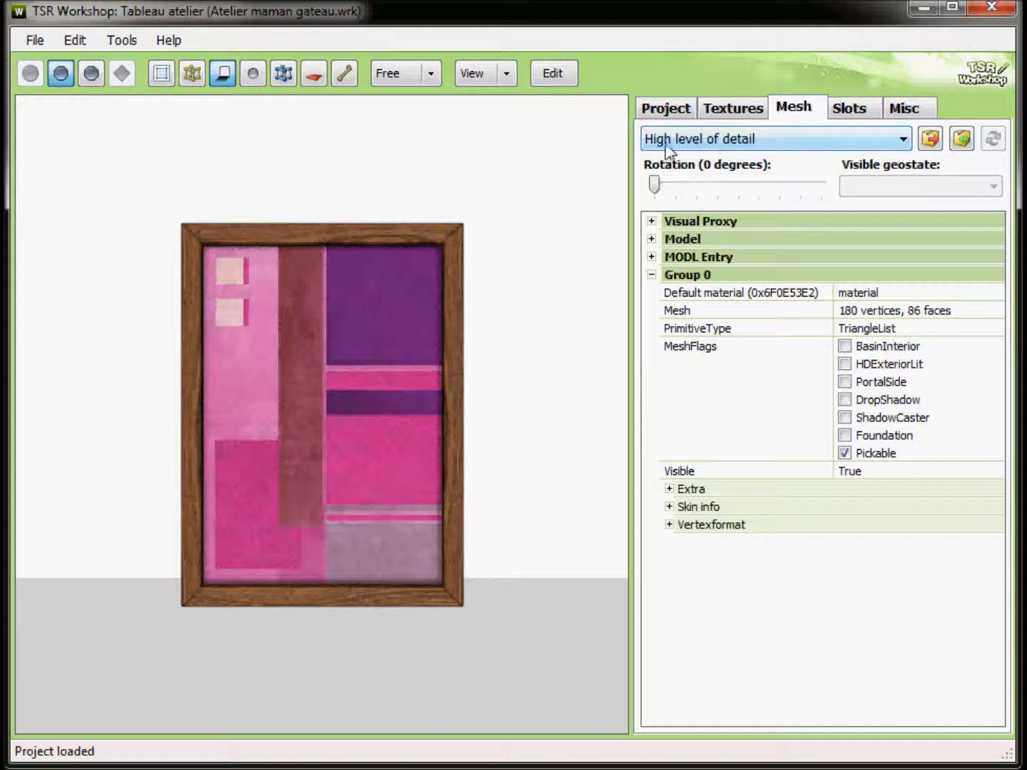
click(963, 139)
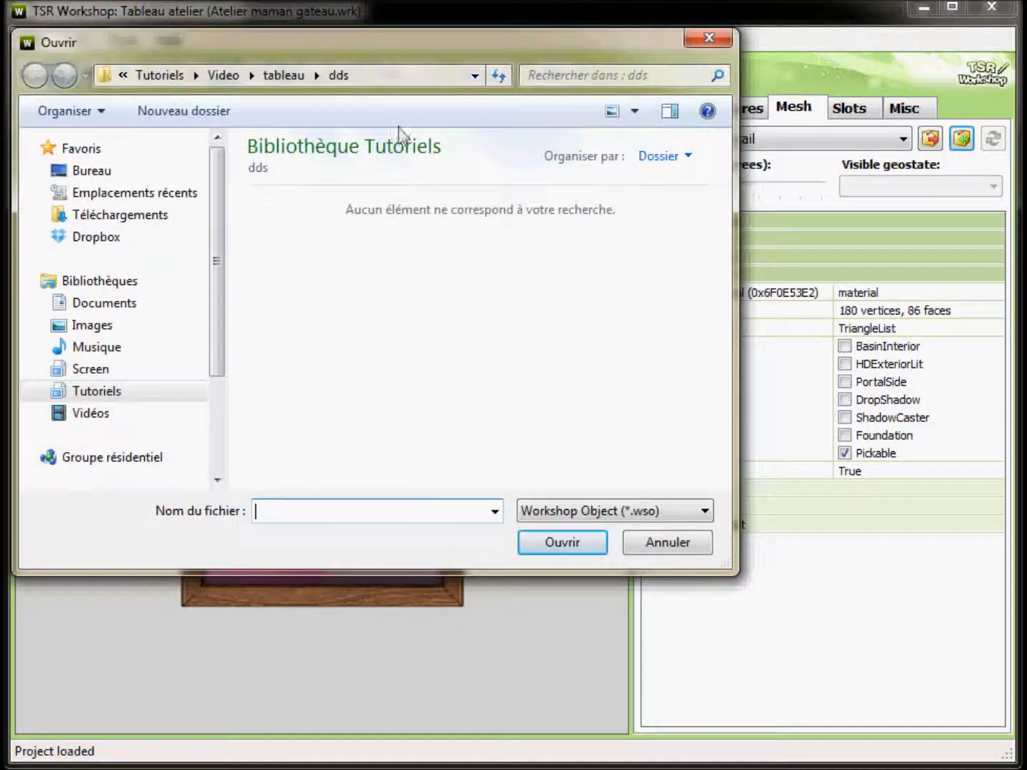
click(284, 75)
double_click(648, 284)
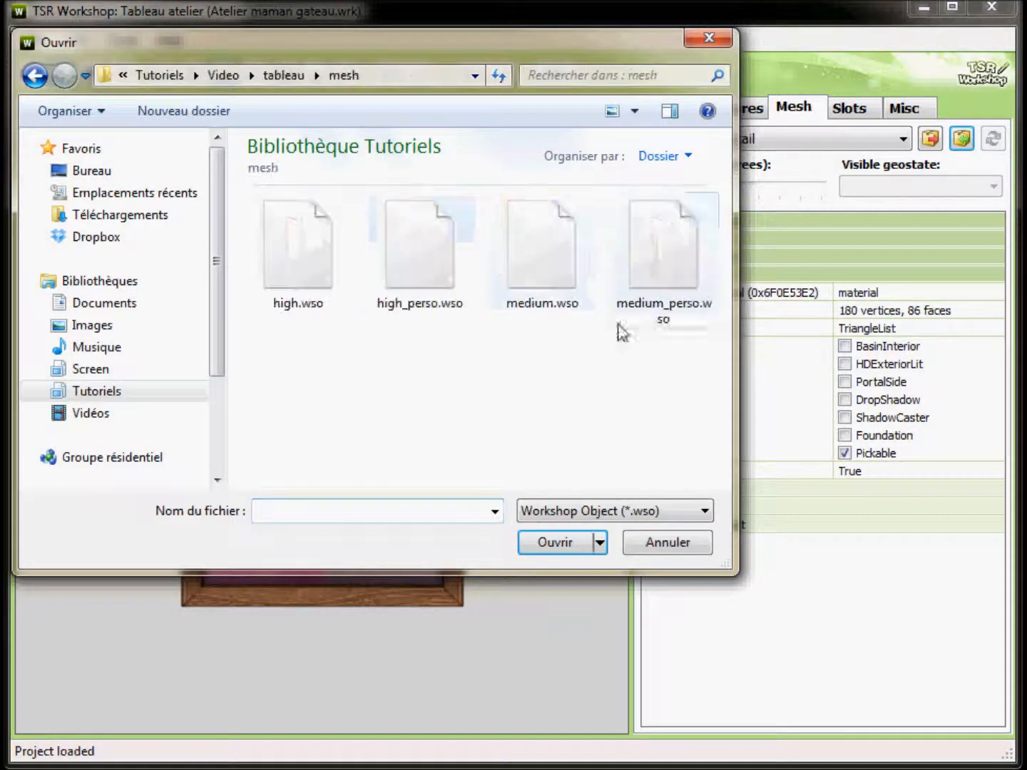
click(424, 271)
click(578, 551)
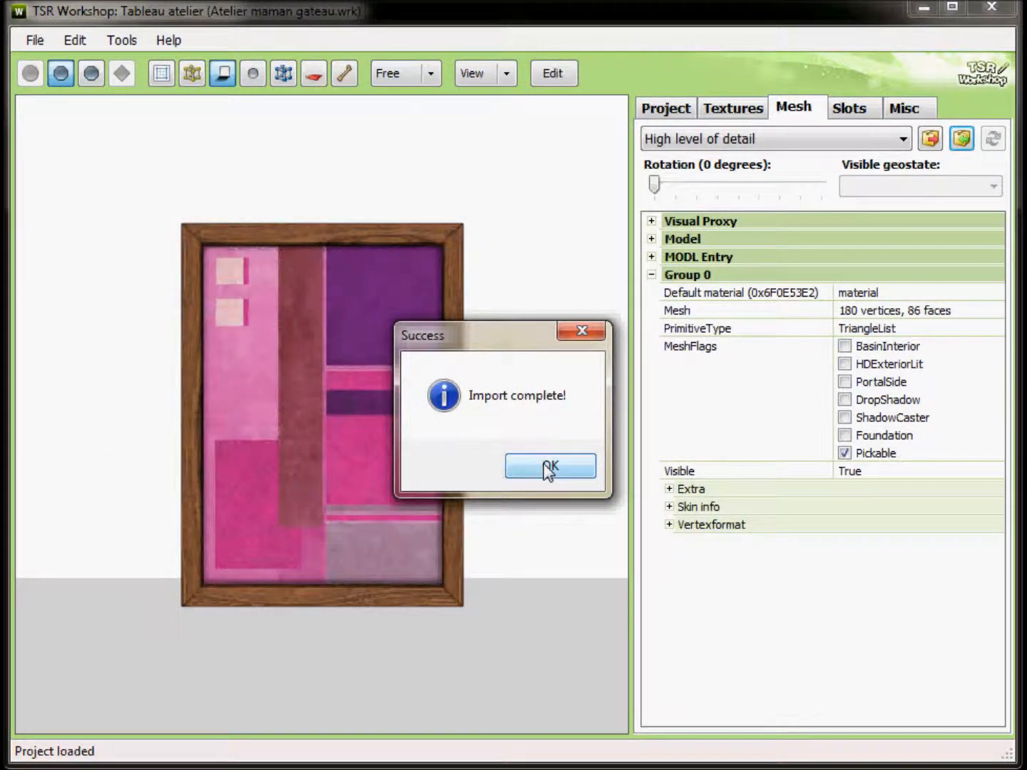
click(549, 468)
Import medium_perso.wso as the medium level of detail mesh.
click(755, 140)
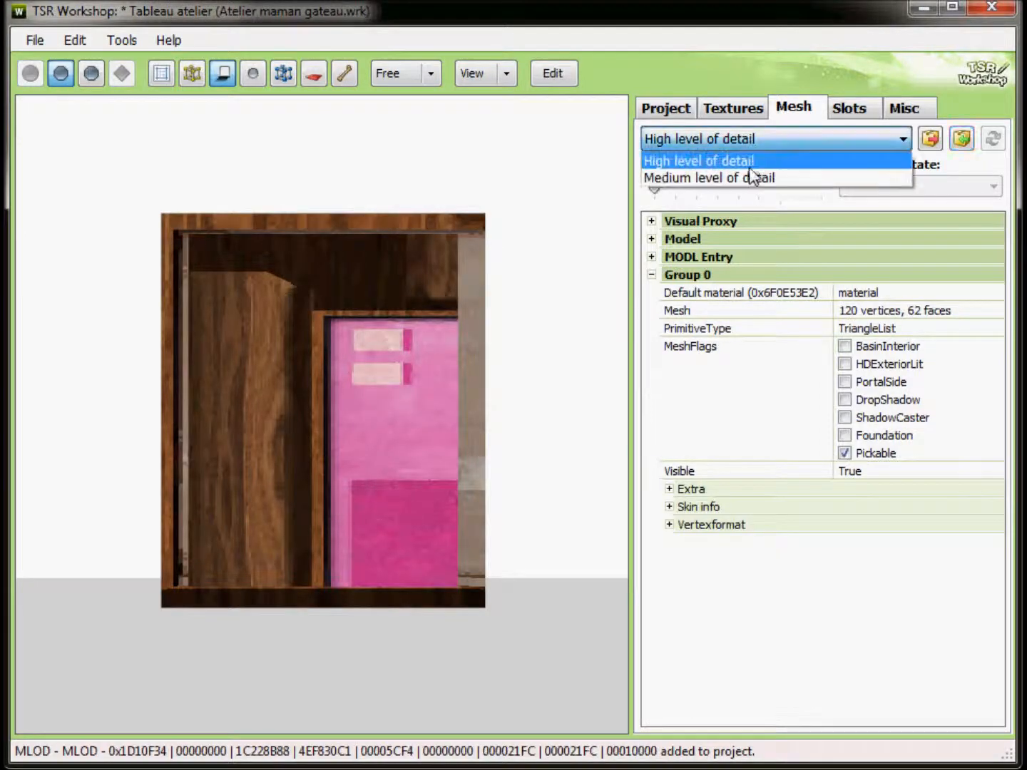
click(742, 177)
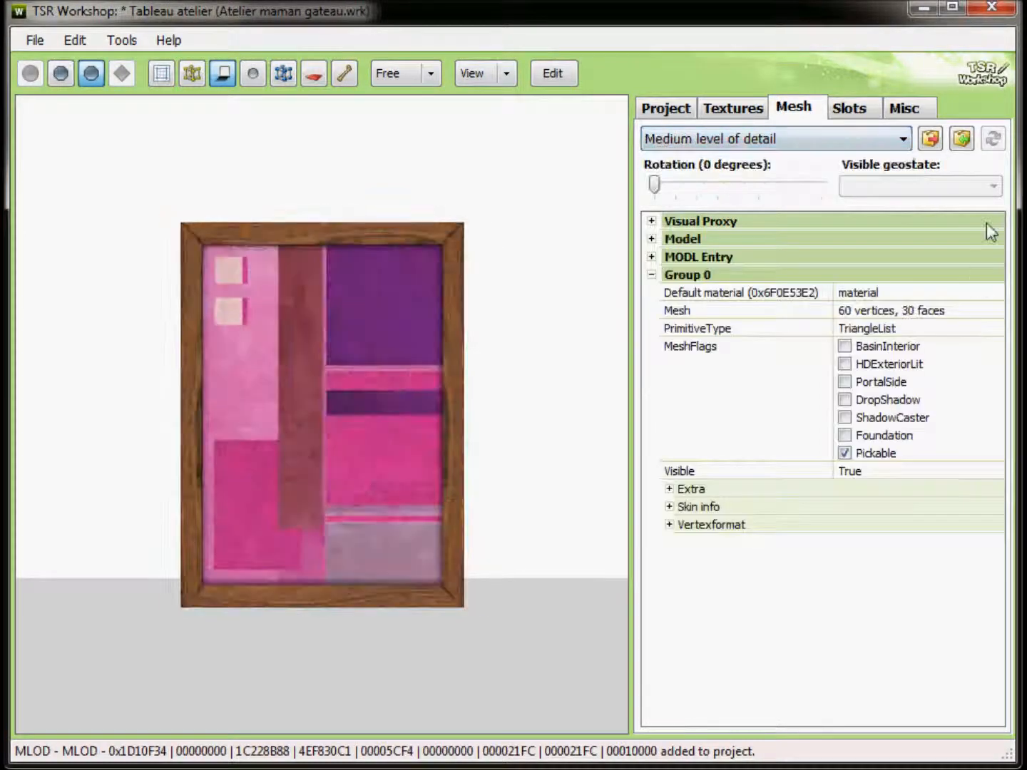
click(963, 140)
double_click(672, 250)
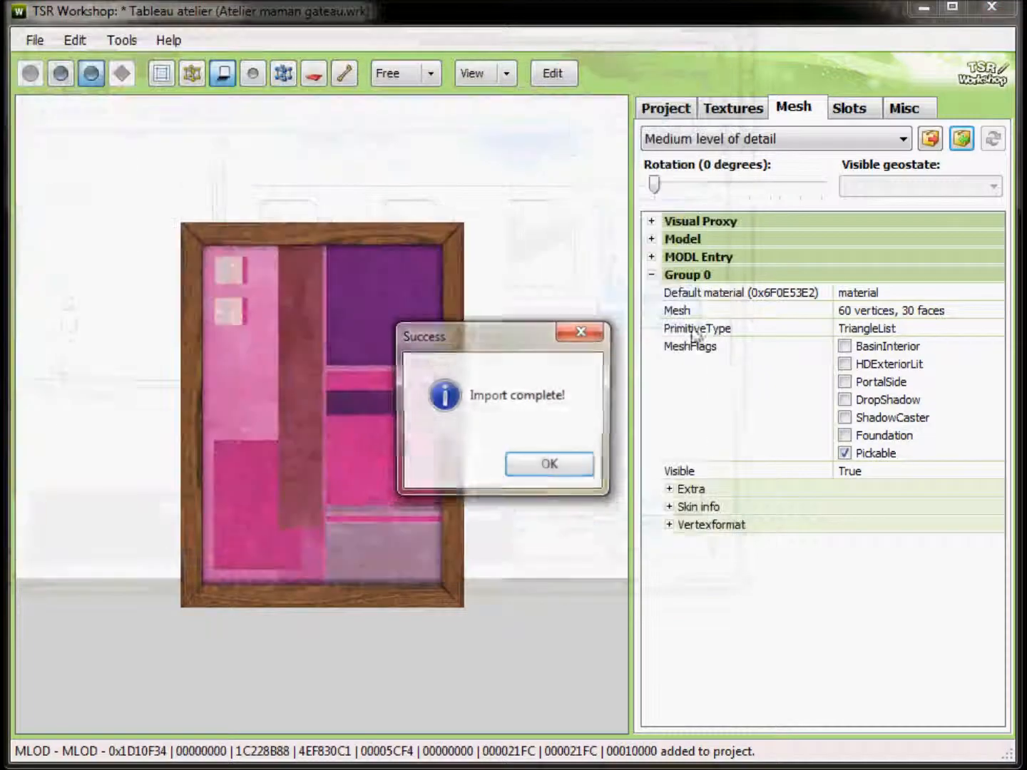
click(551, 465)
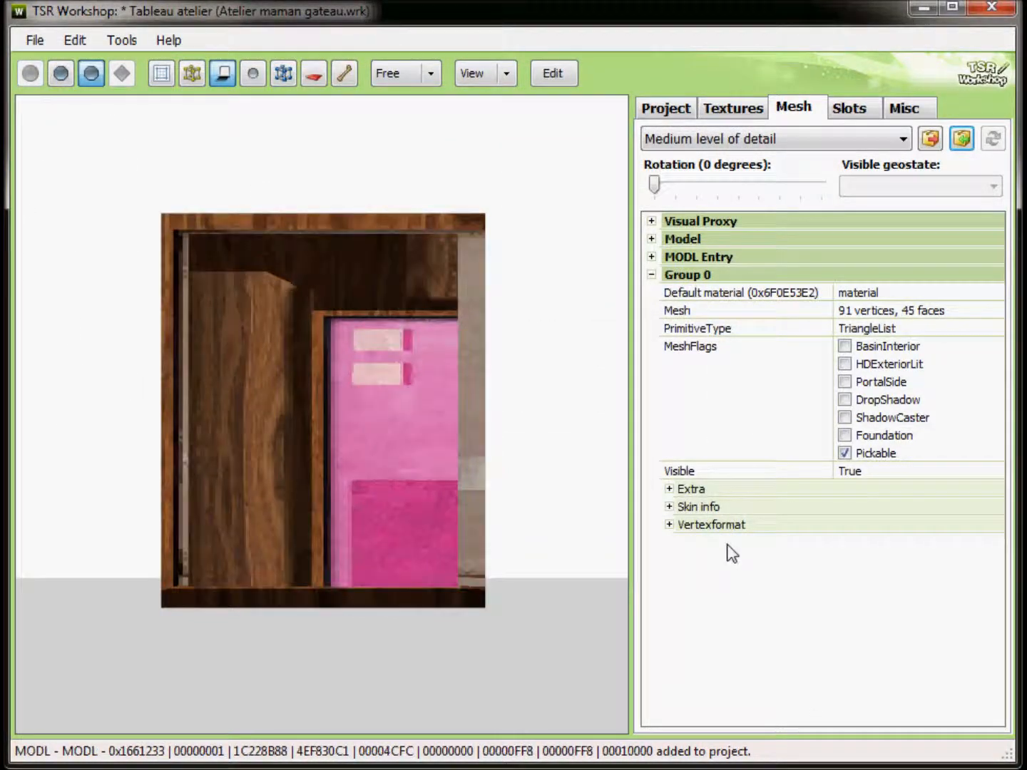
Examine the textures of each paintingModern variation on the new mesh, then return to the first variation.
click(722, 108)
drag(535, 503, 527, 523)
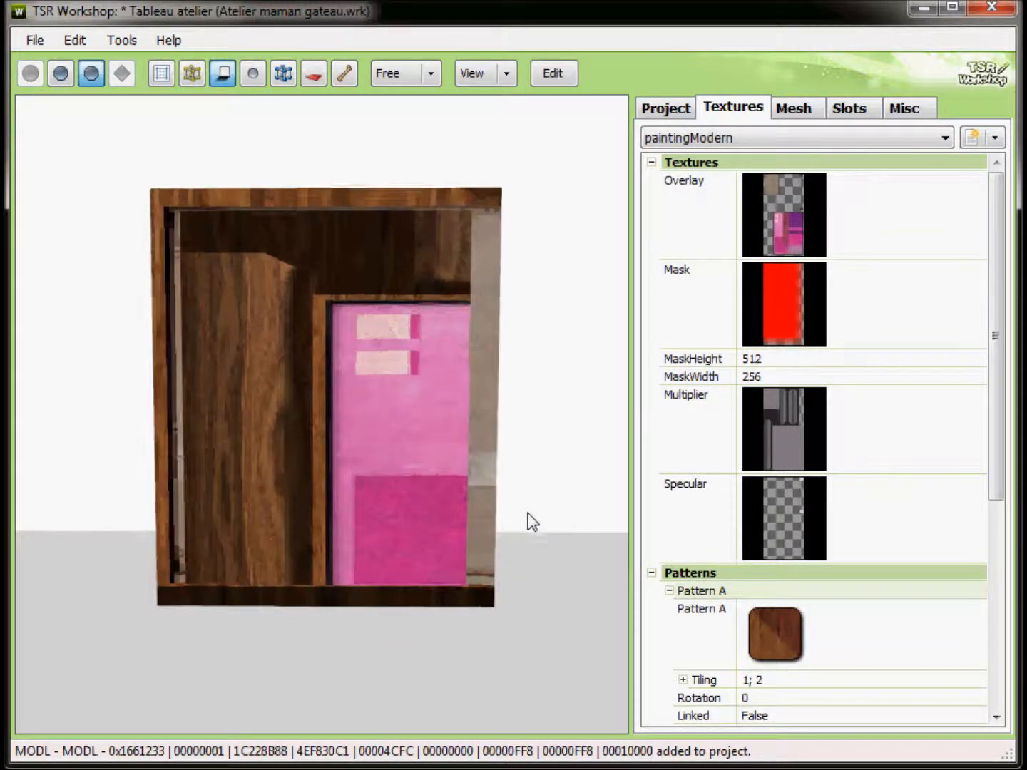
click(943, 138)
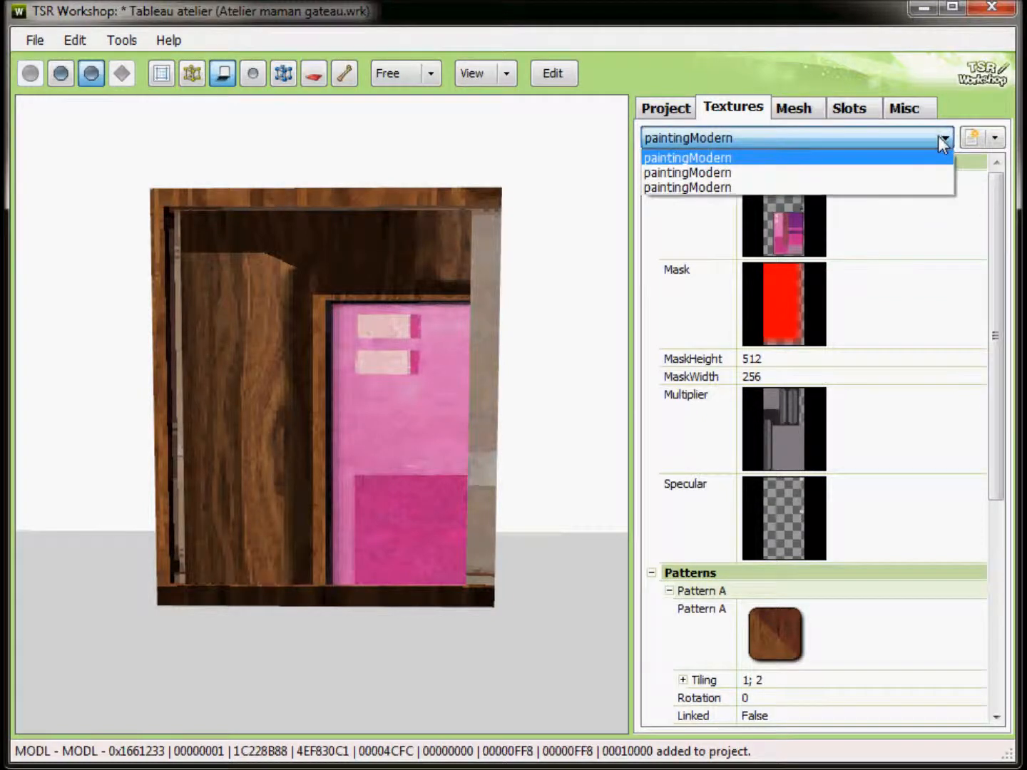
click(724, 173)
click(753, 138)
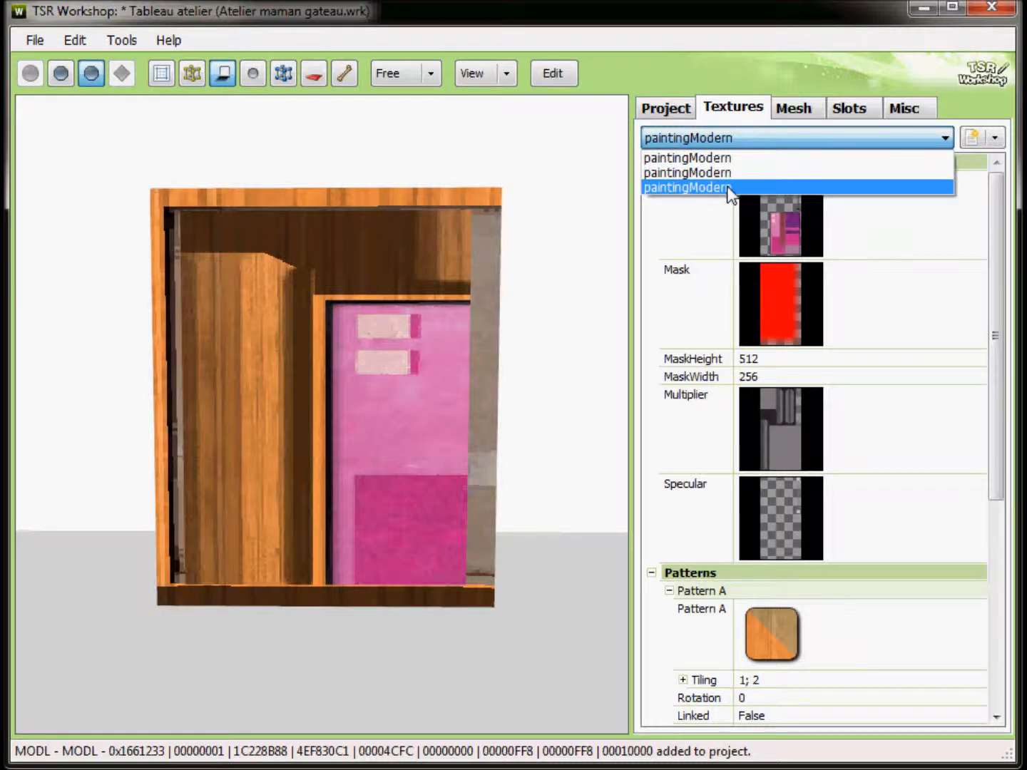
click(729, 187)
click(744, 142)
click(744, 157)
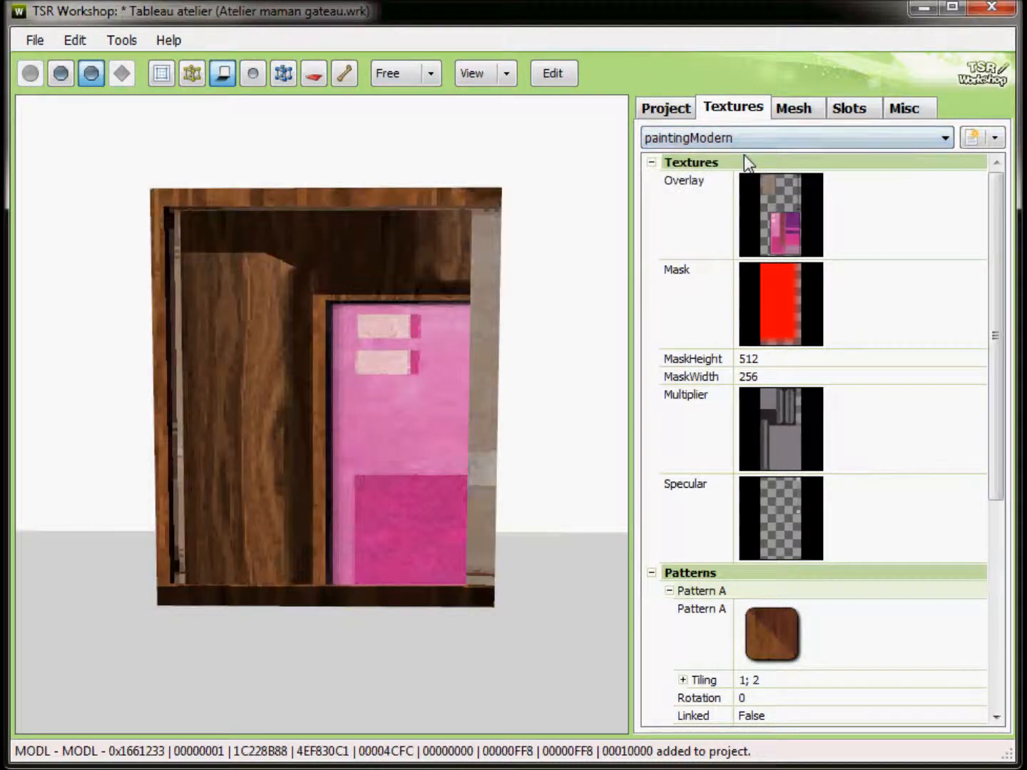
Delete the first paintingModern texture variation, the one with the dark brown wood pattern.
click(996, 138)
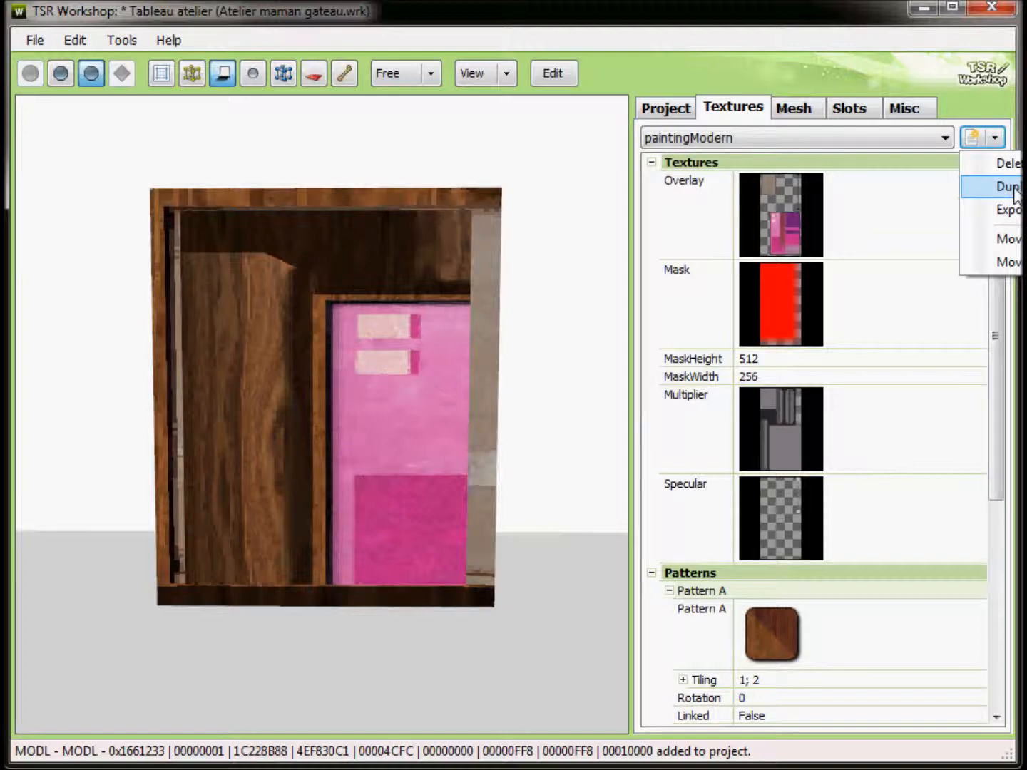
click(1013, 187)
click(812, 143)
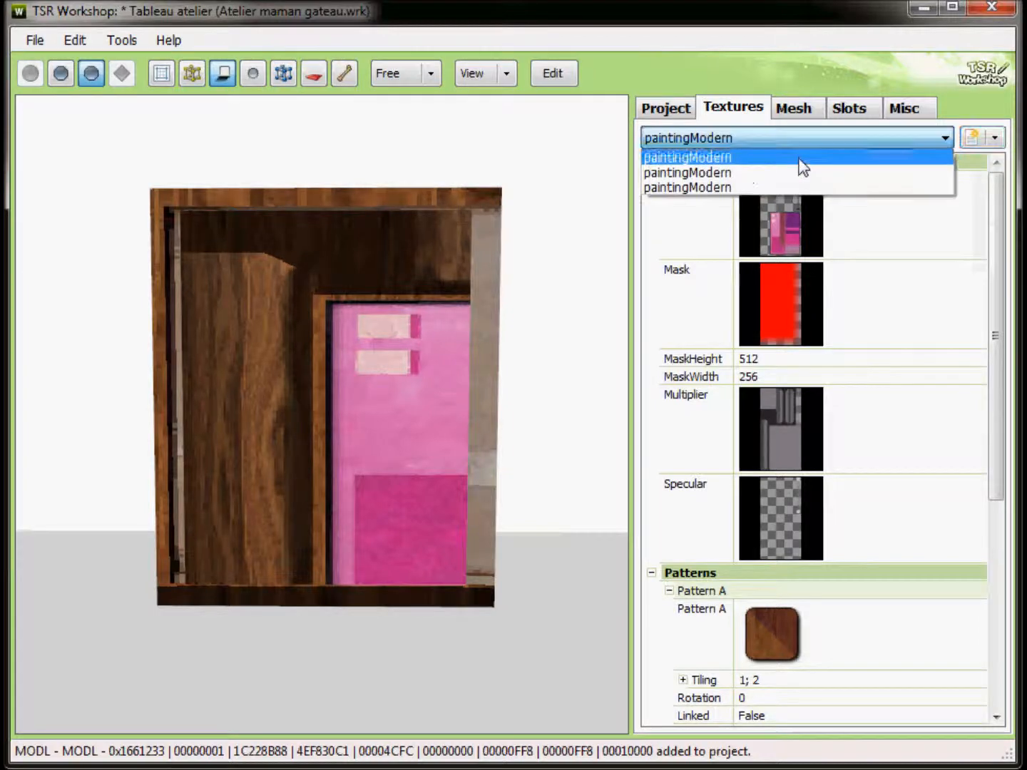
click(715, 157)
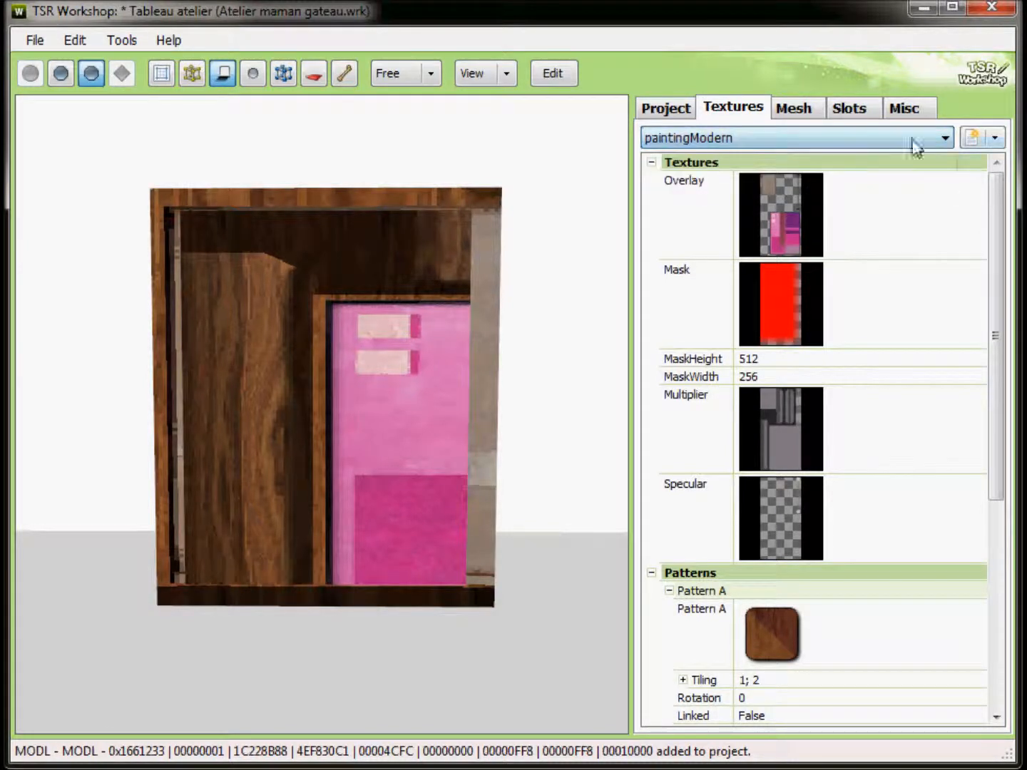
click(995, 138)
click(1005, 163)
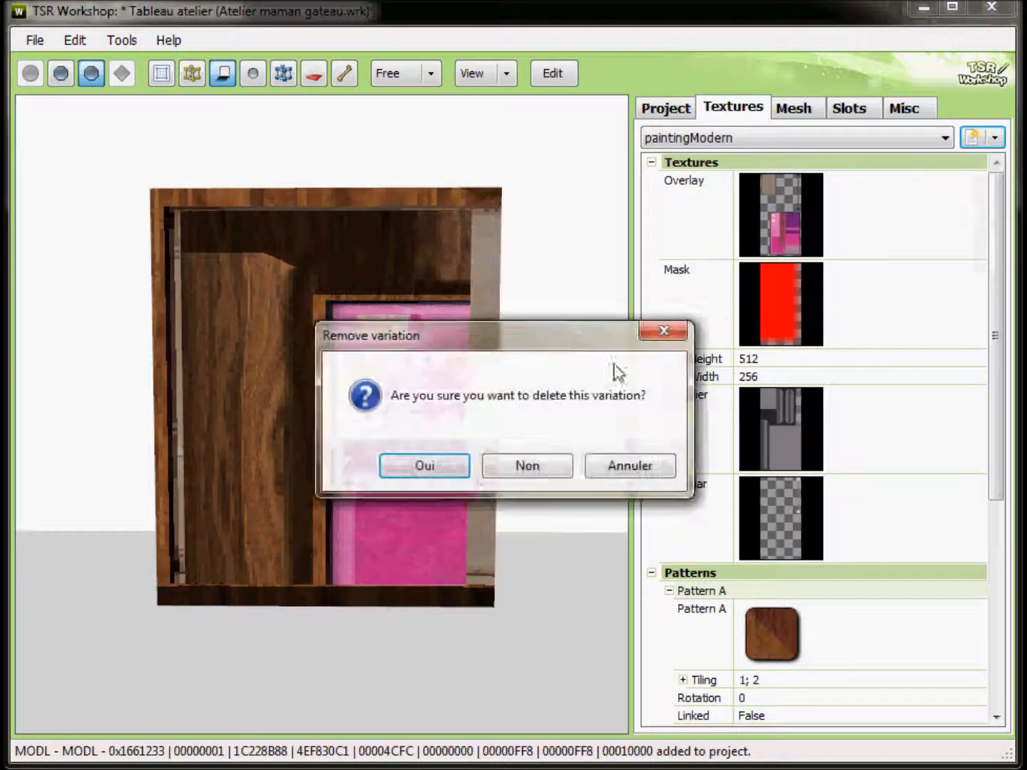
click(424, 468)
Delete the orange wood paintingModern variation as well, keeping only the light wood one.
click(782, 140)
click(716, 157)
click(1001, 143)
click(1006, 162)
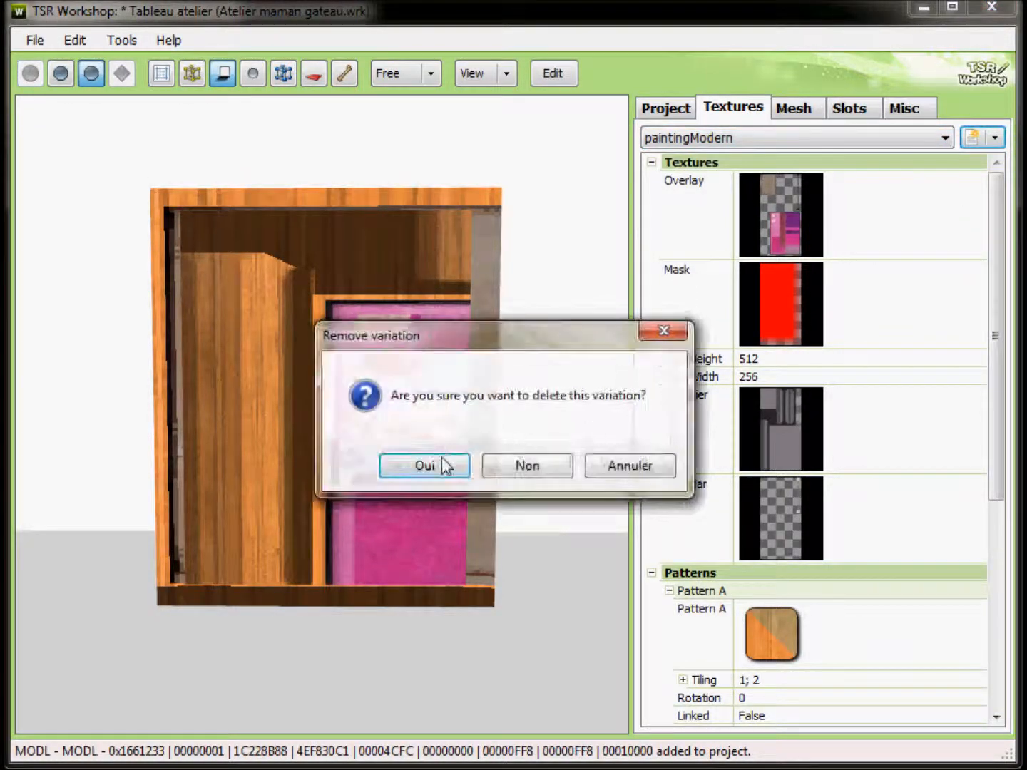
click(428, 466)
click(768, 139)
click(768, 138)
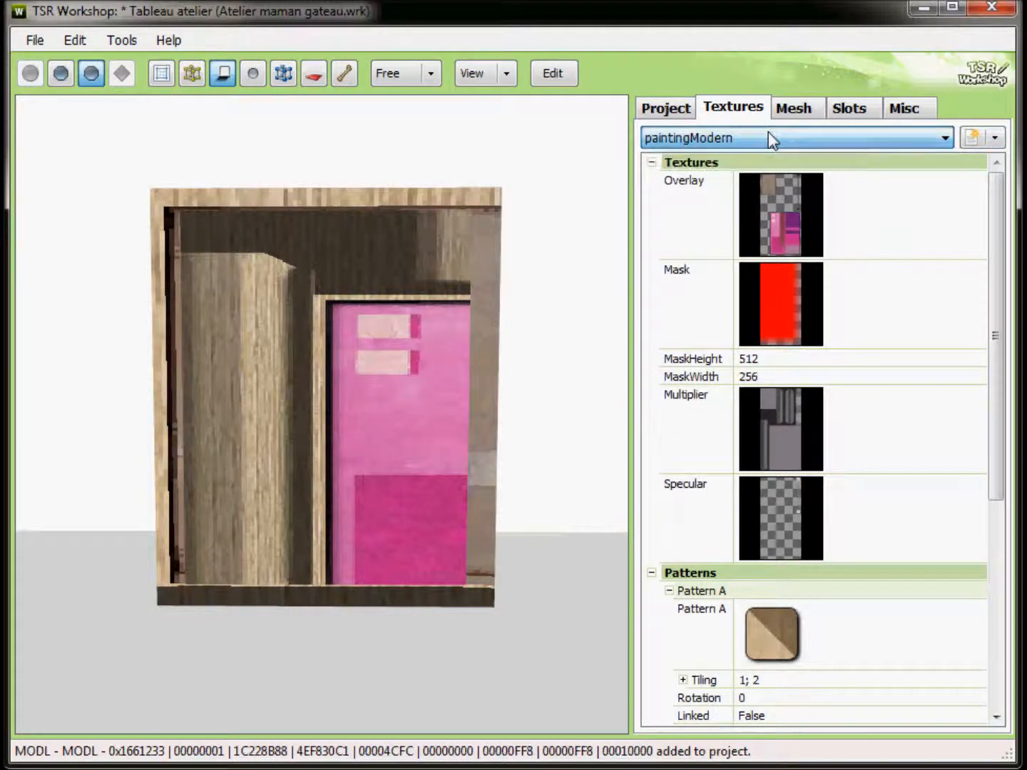
Import sorciere.dds from the dds folder as the overlay texture and accept updating the materials' mask width and height.
click(791, 204)
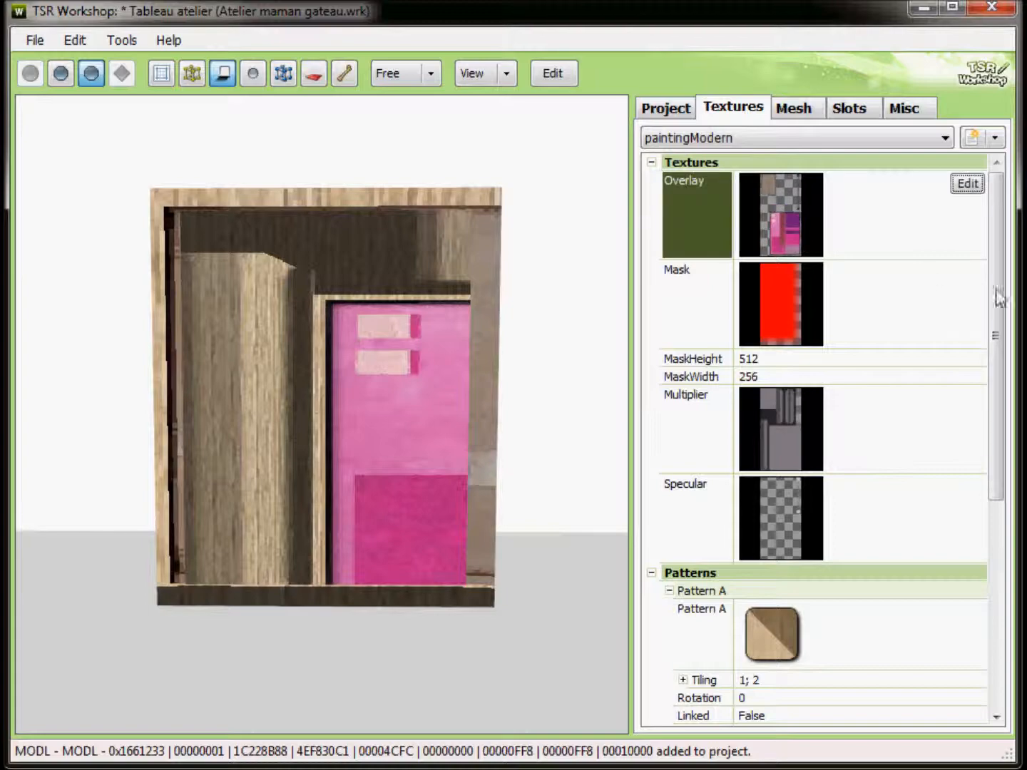
click(968, 184)
click(770, 121)
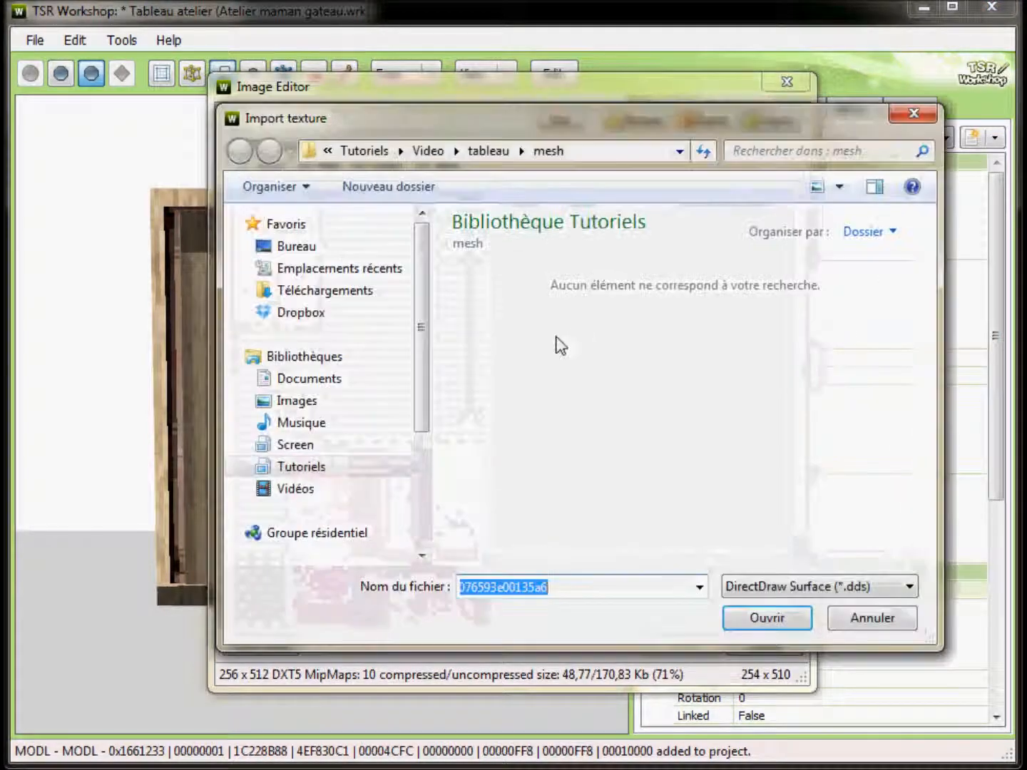
click(482, 156)
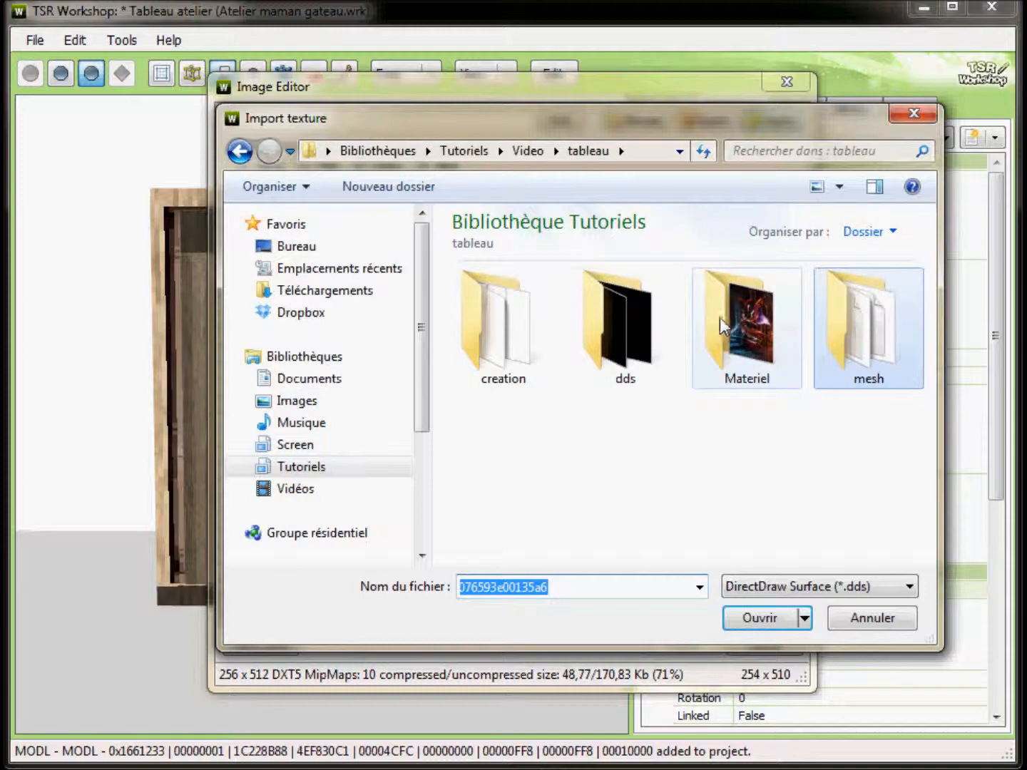
double_click(604, 332)
click(719, 466)
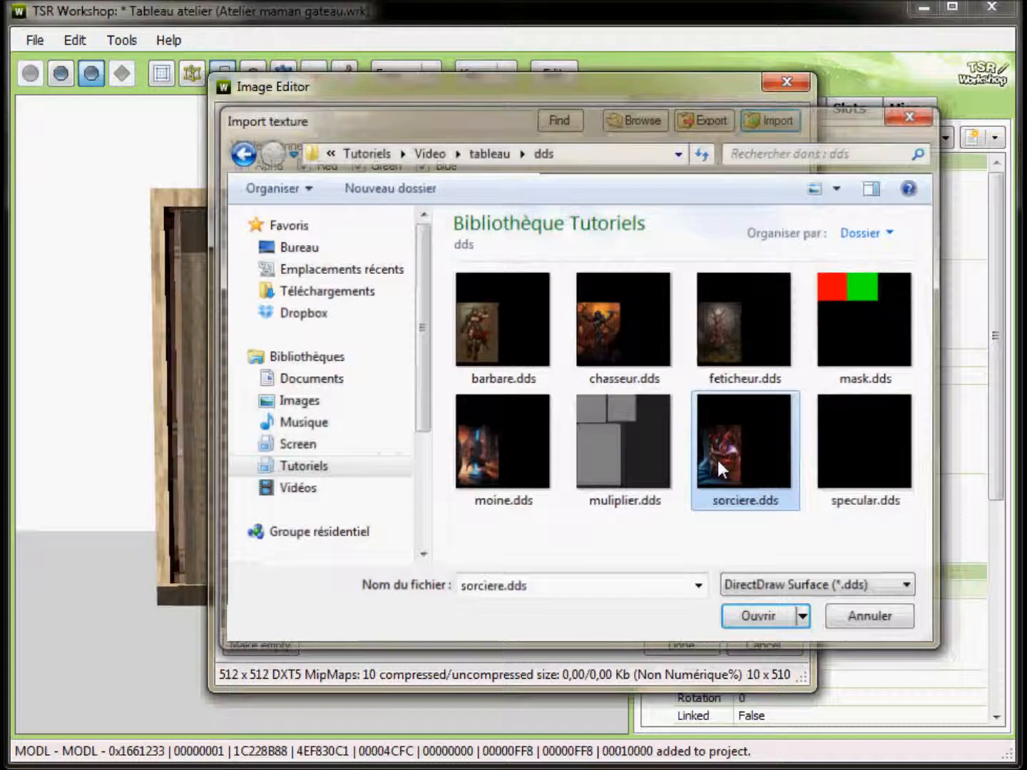
double_click(718, 462)
click(679, 645)
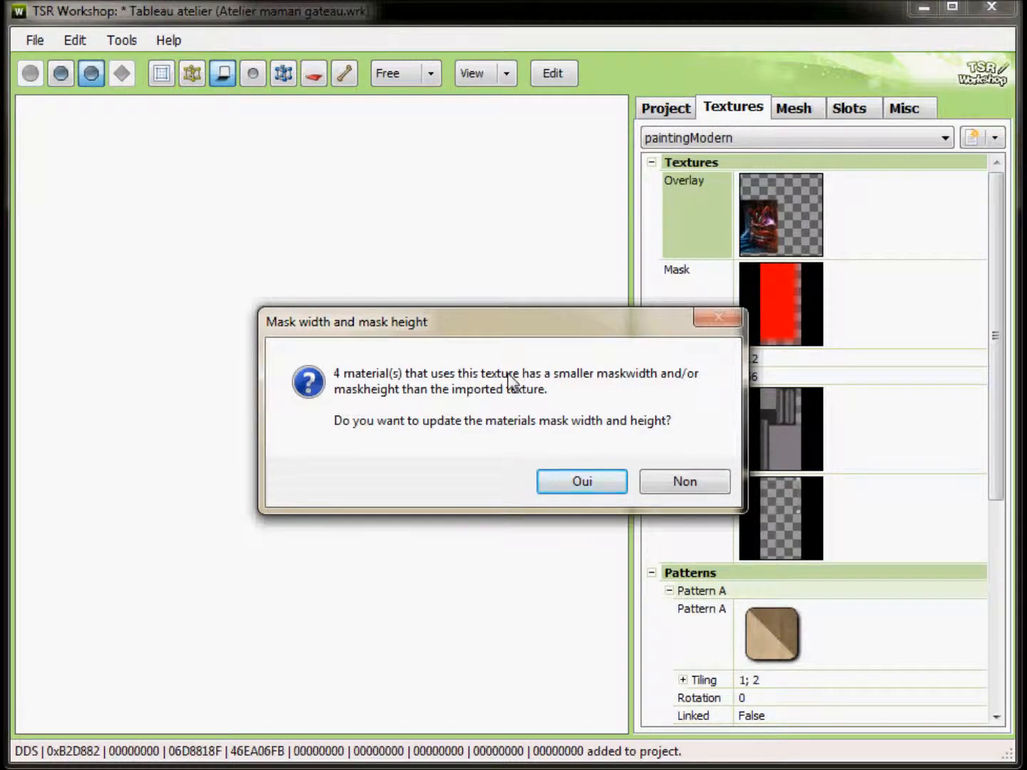
click(574, 491)
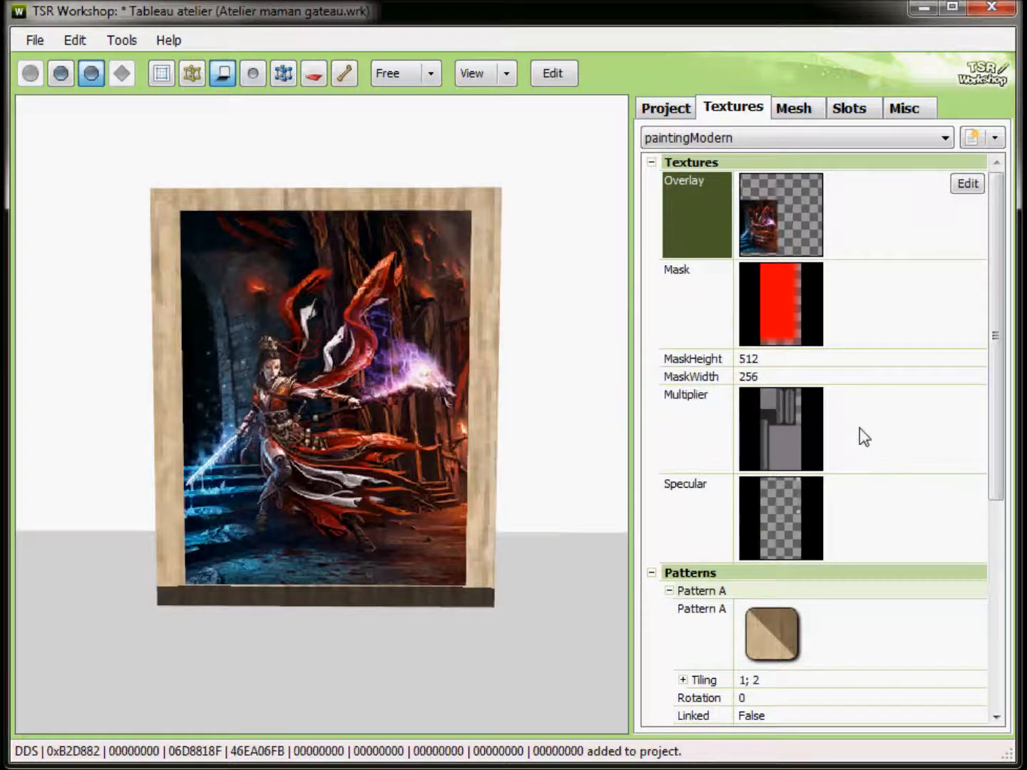
Set the MaskWidth of the paintingModern variation to 512.
click(745, 359)
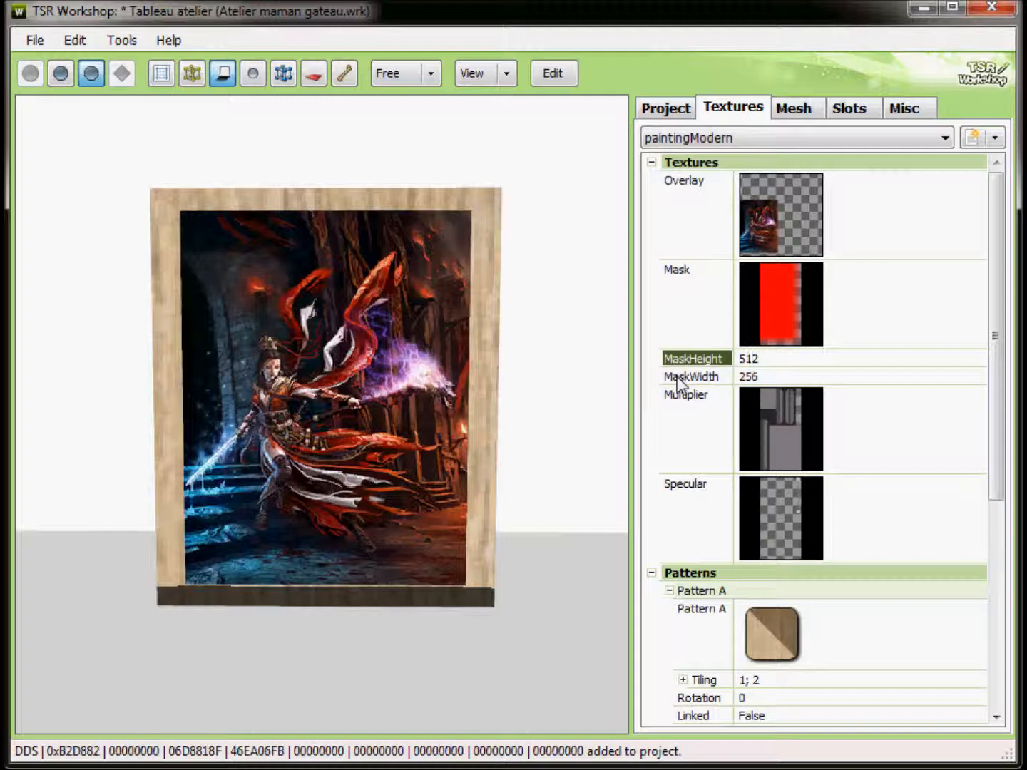
click(744, 376)
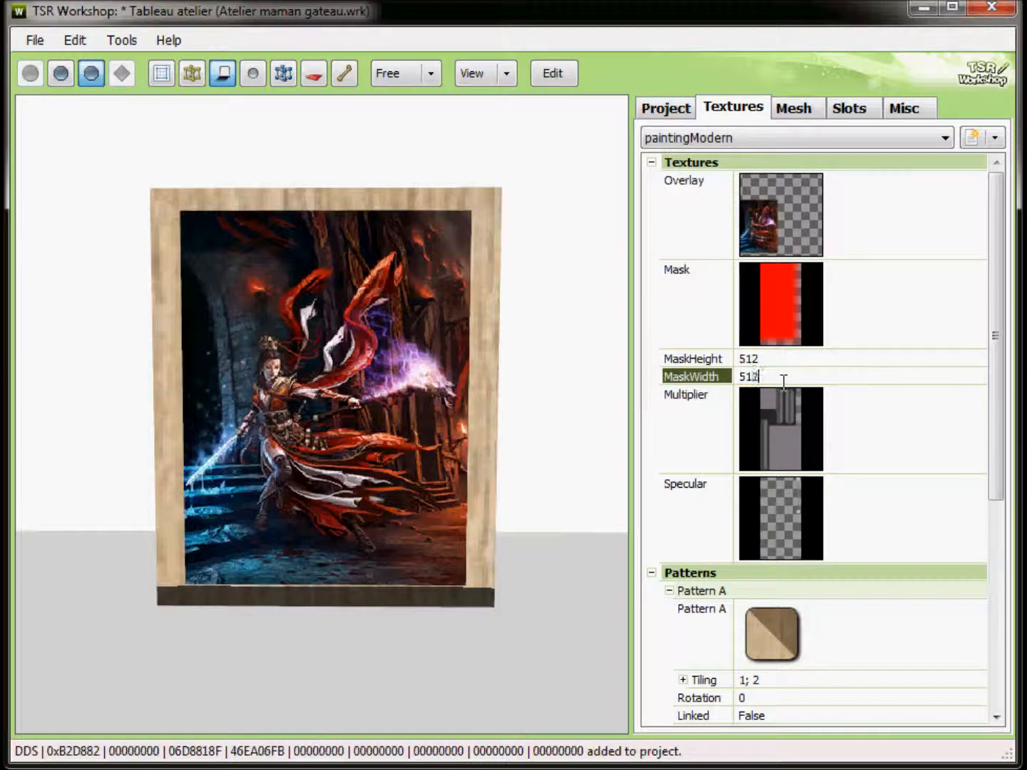
click(905, 431)
Replace the mask texture with mask.dds.
click(771, 300)
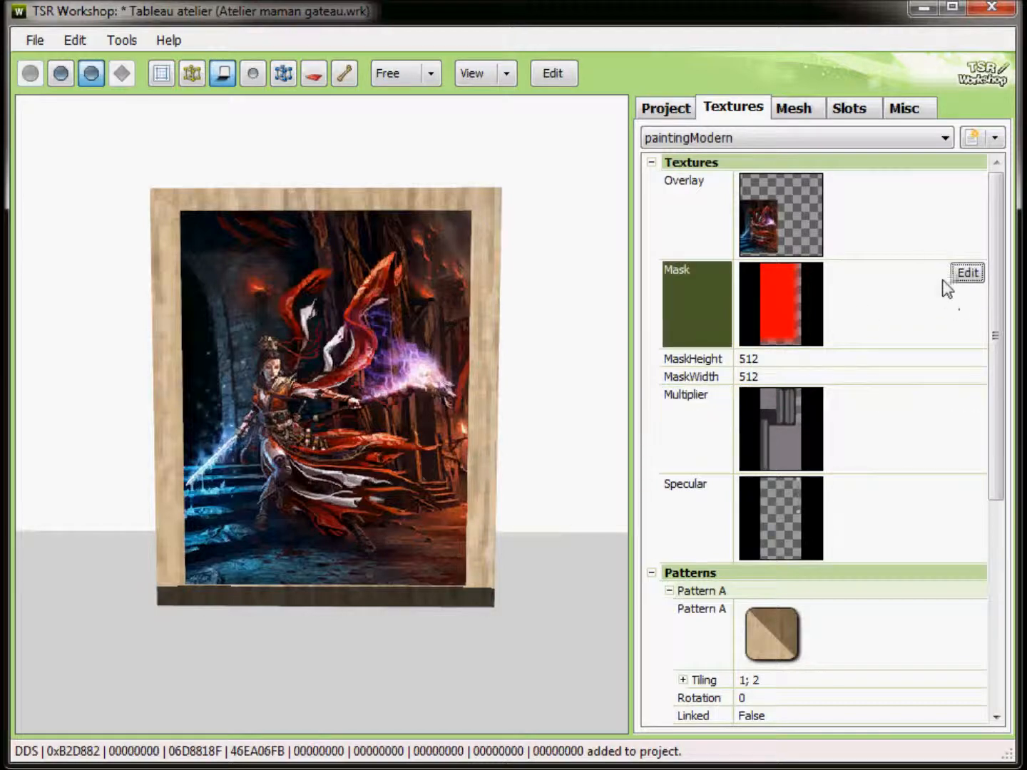
click(967, 273)
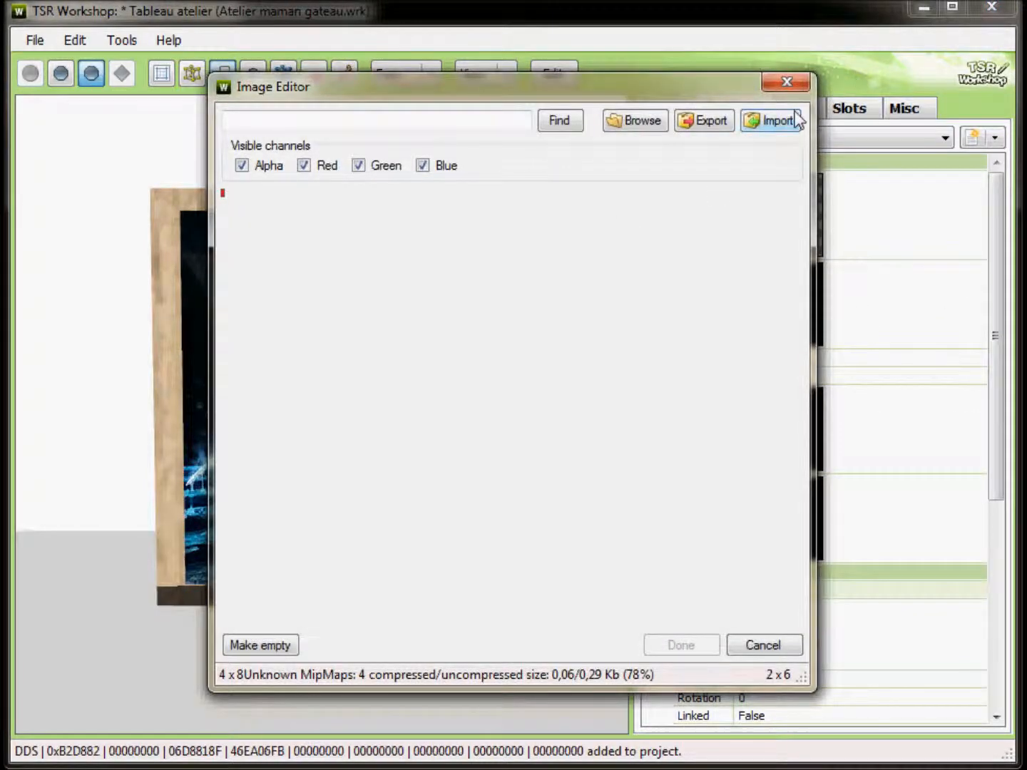
double_click(832, 314)
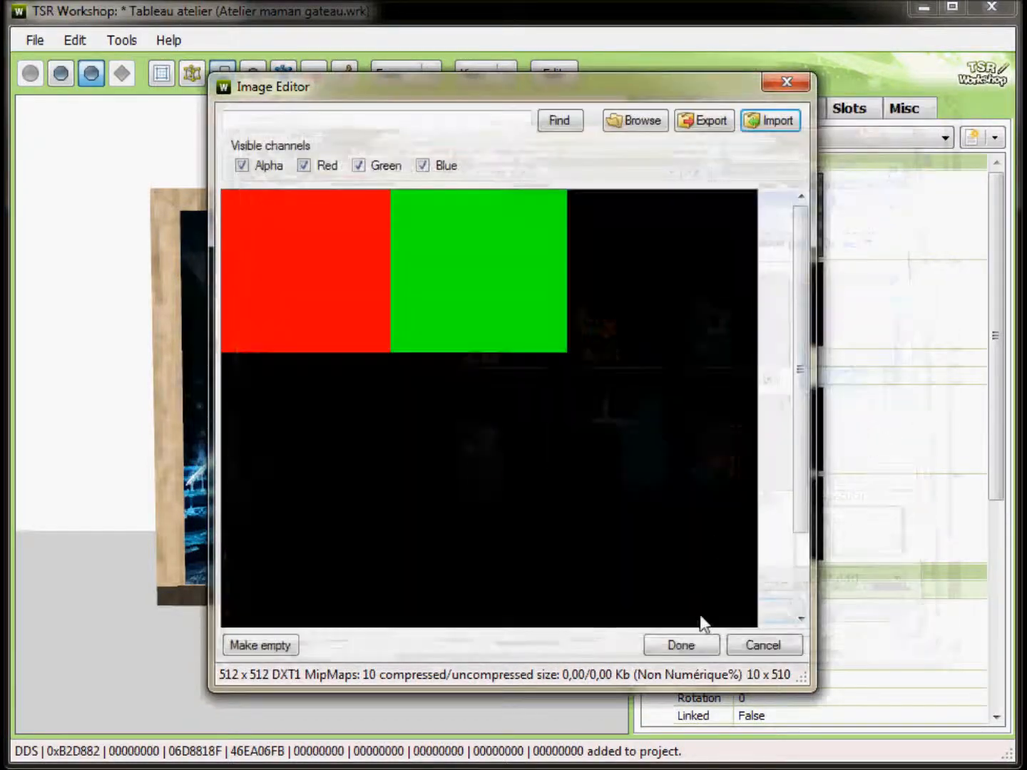
click(683, 646)
Replace the multiplier texture with muliplier.dds.
click(771, 442)
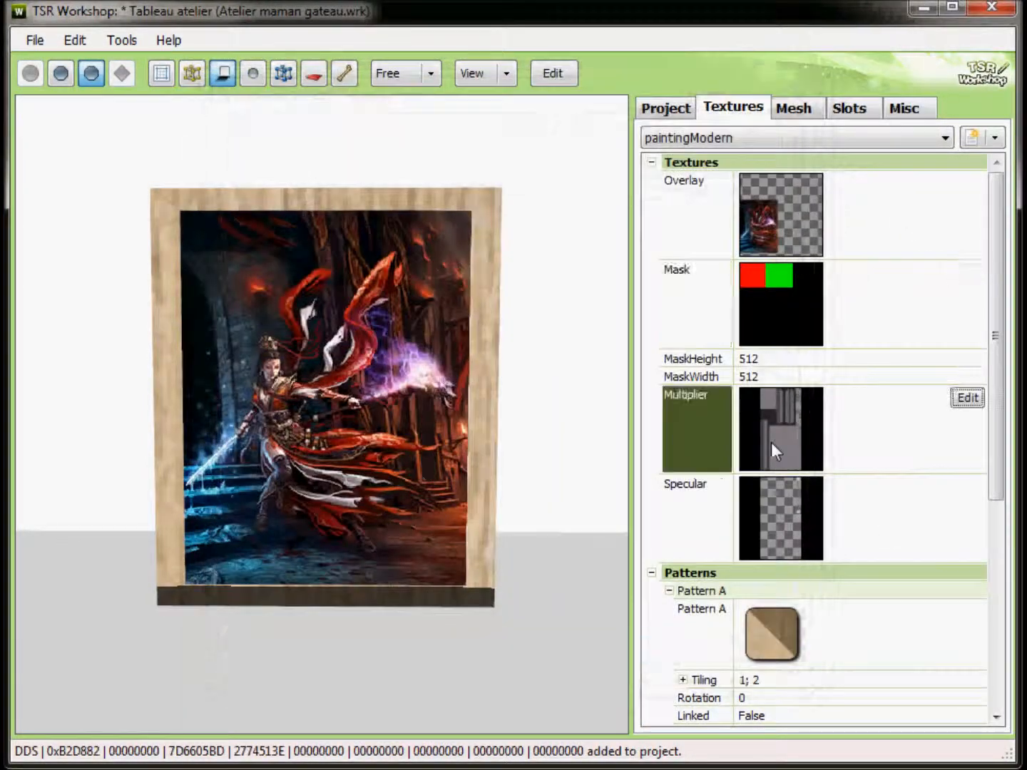
click(966, 397)
click(772, 121)
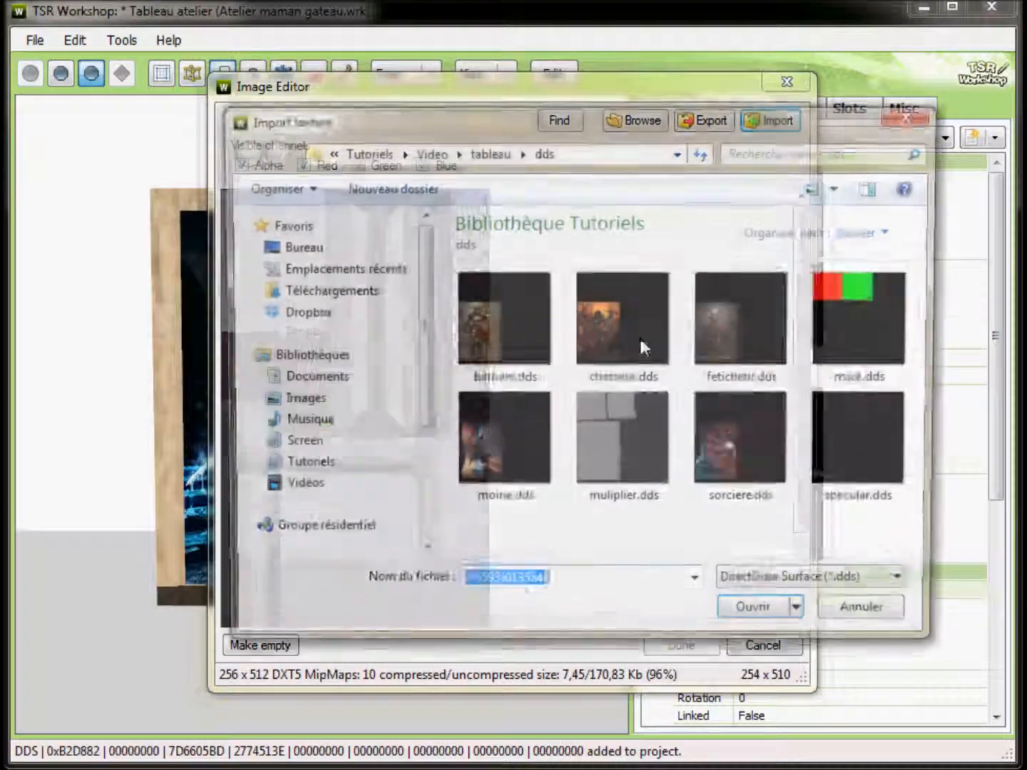
double_click(600, 457)
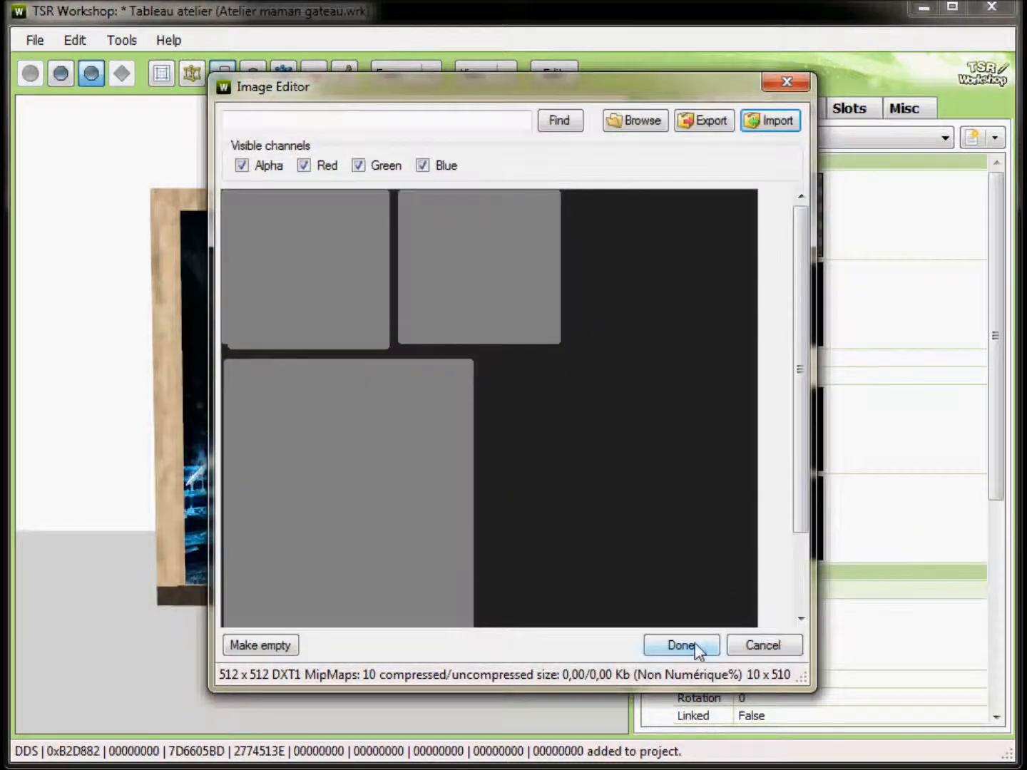
click(683, 645)
Replace the specular texture with specular.dds.
click(793, 524)
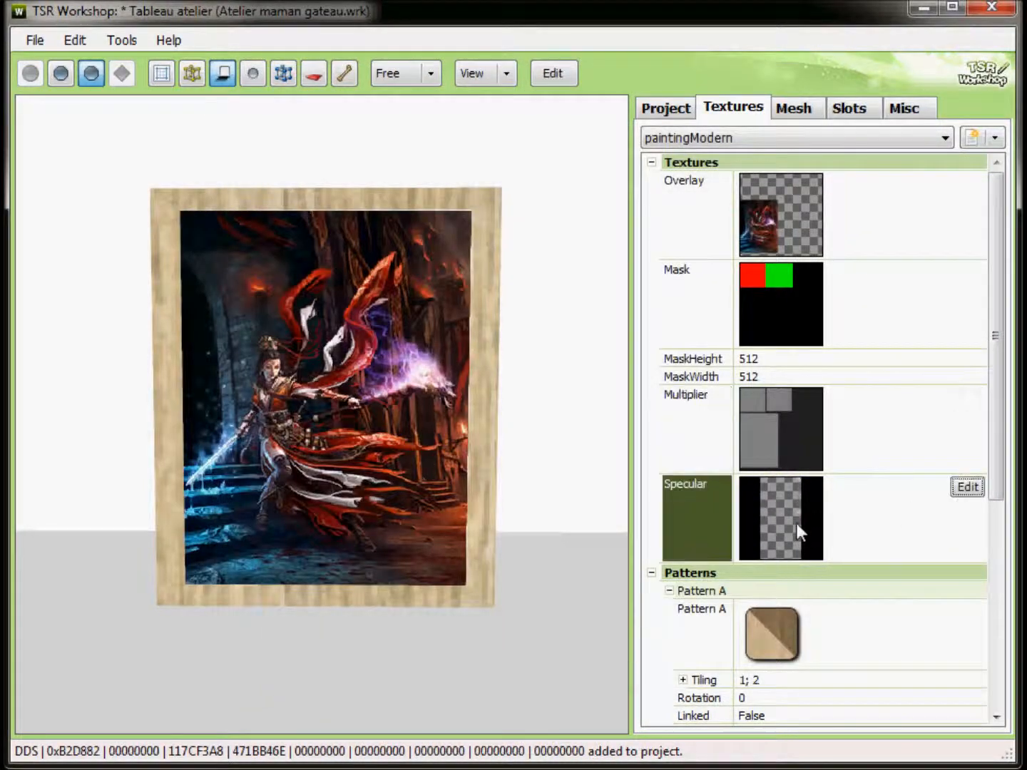
click(967, 492)
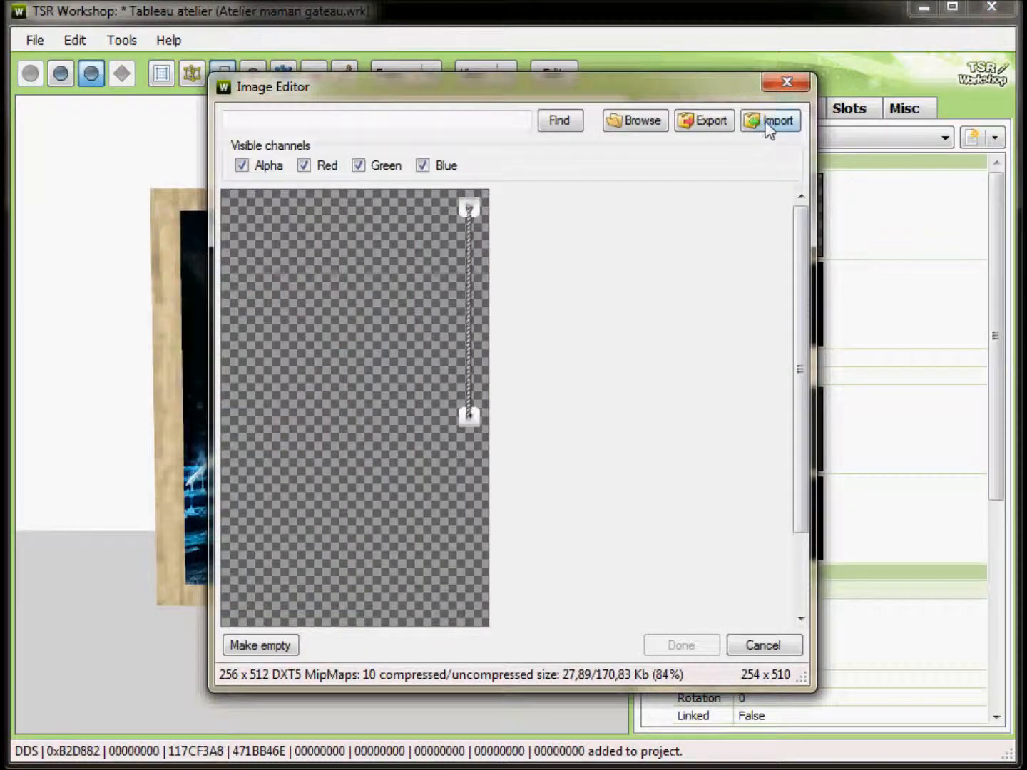
click(769, 122)
click(859, 428)
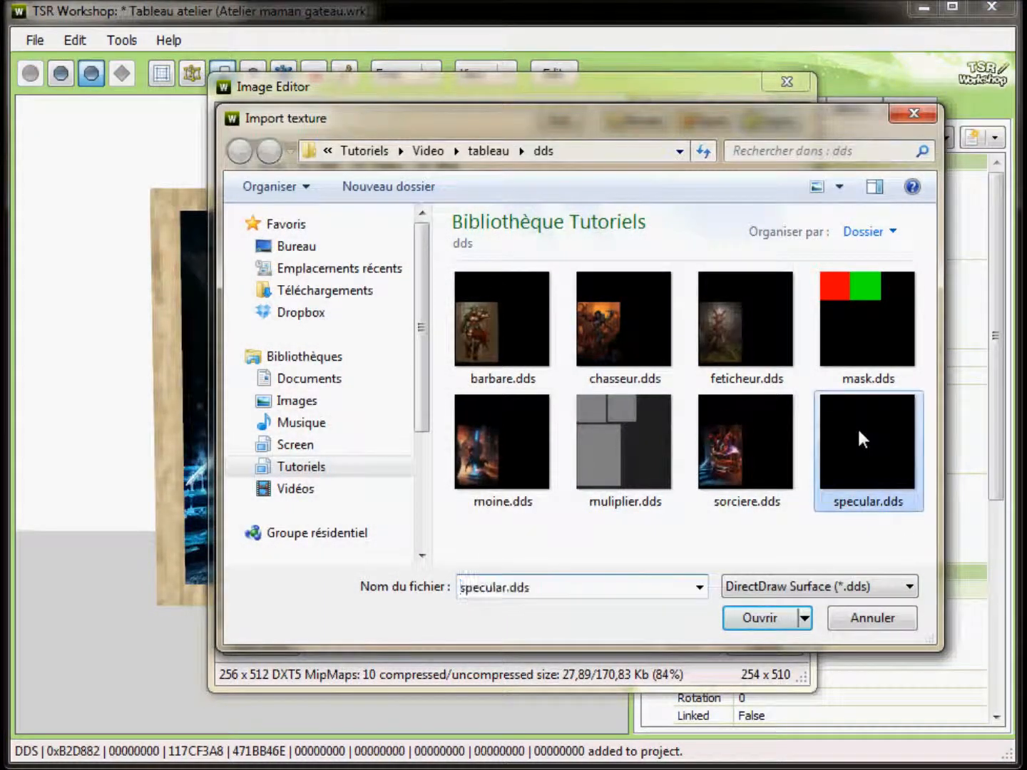
click(768, 616)
click(681, 646)
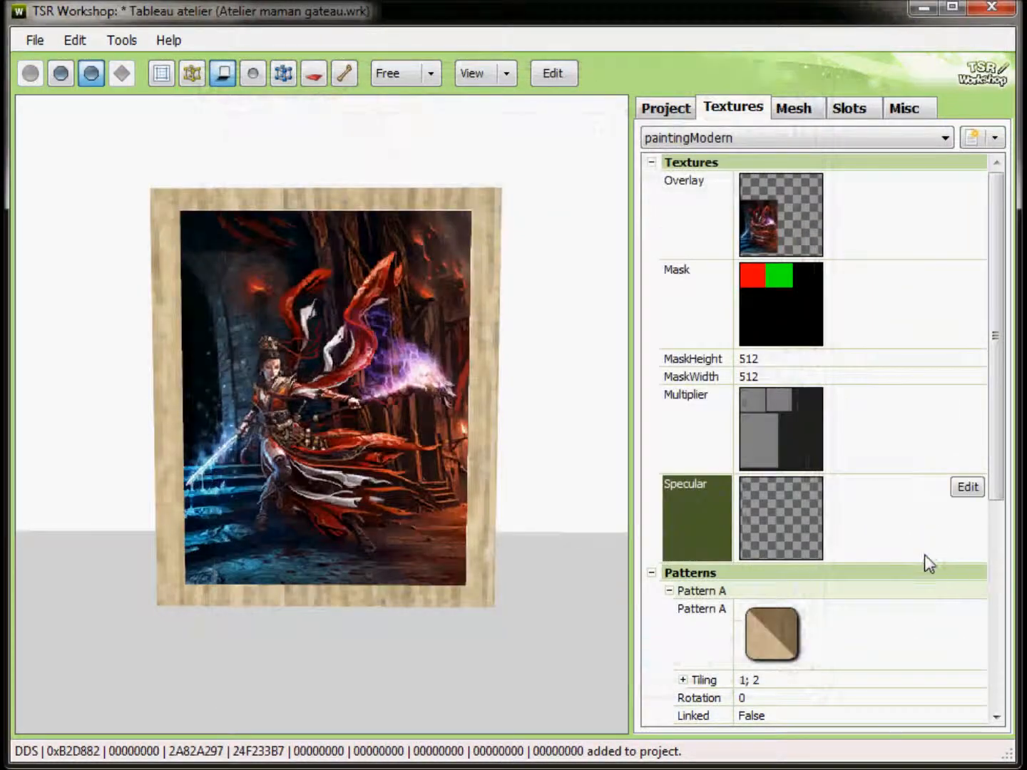
Set Pattern B to enabled so the back of the painting is textured, checking the model from behind.
drag(998, 504, 920, 459)
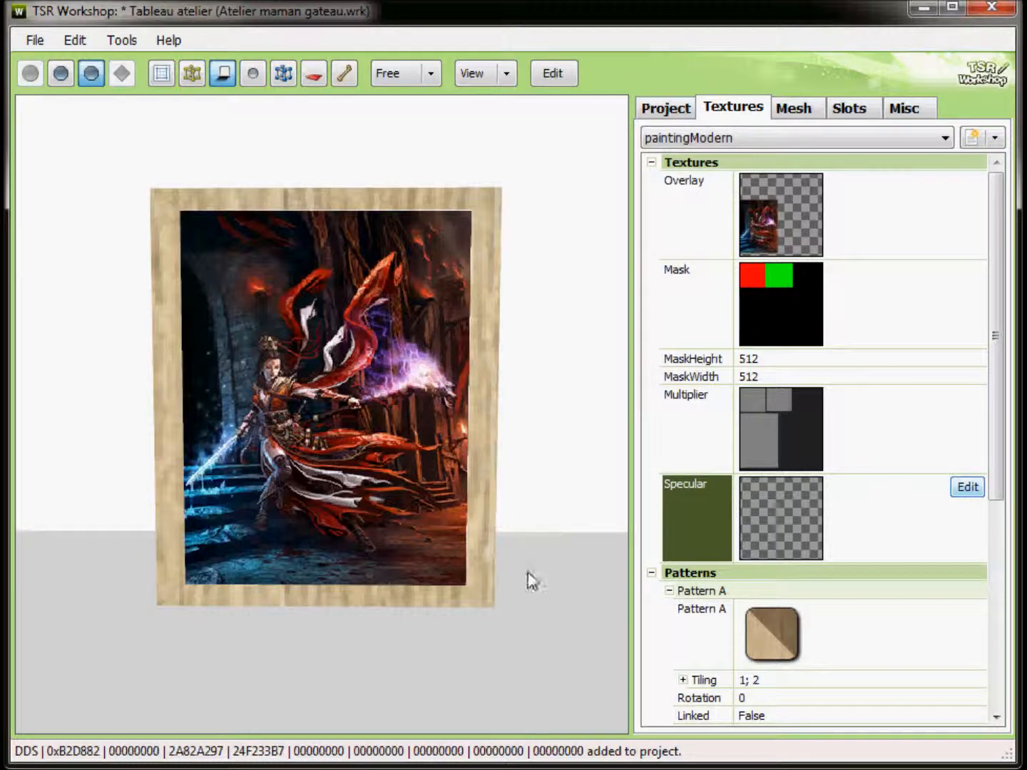
mouse_move(567, 573)
mouse_down()
mouse_move(517, 605)
mouse_move(1, 600)
mouse_up()
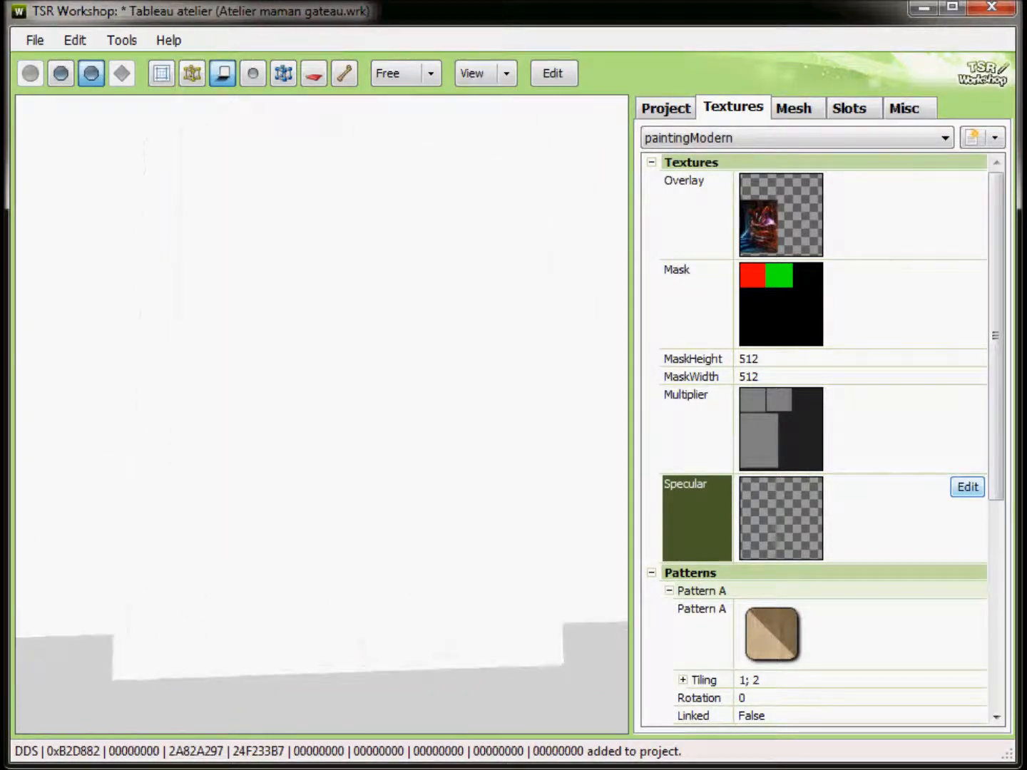
drag(997, 466, 999, 607)
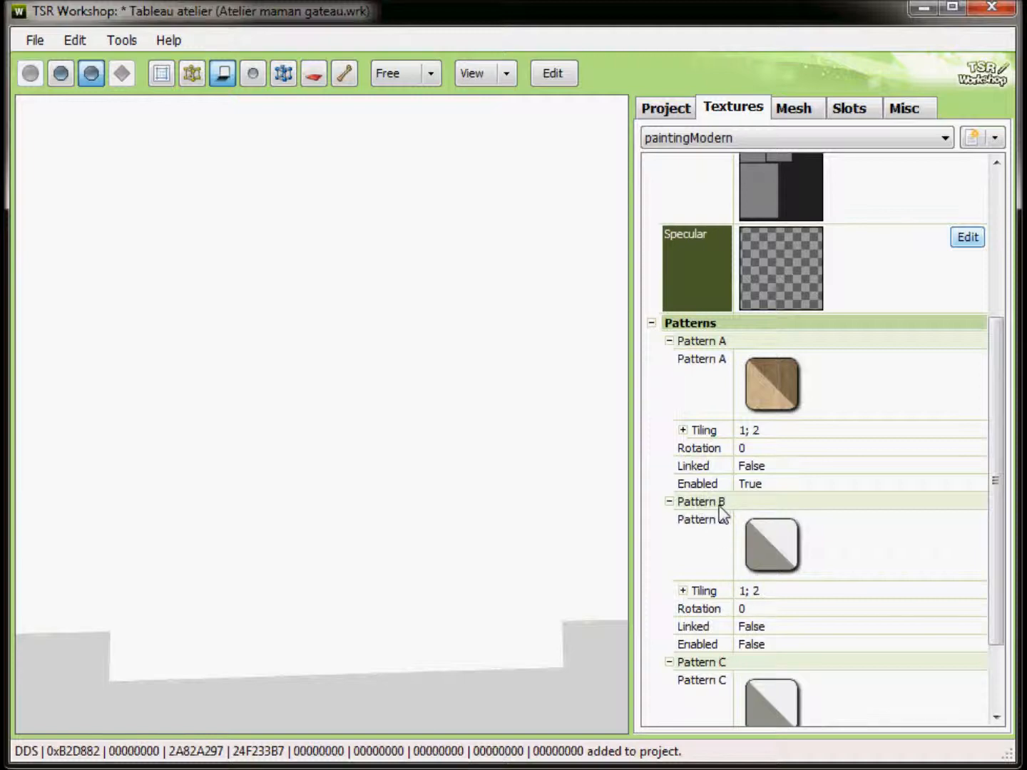
click(762, 645)
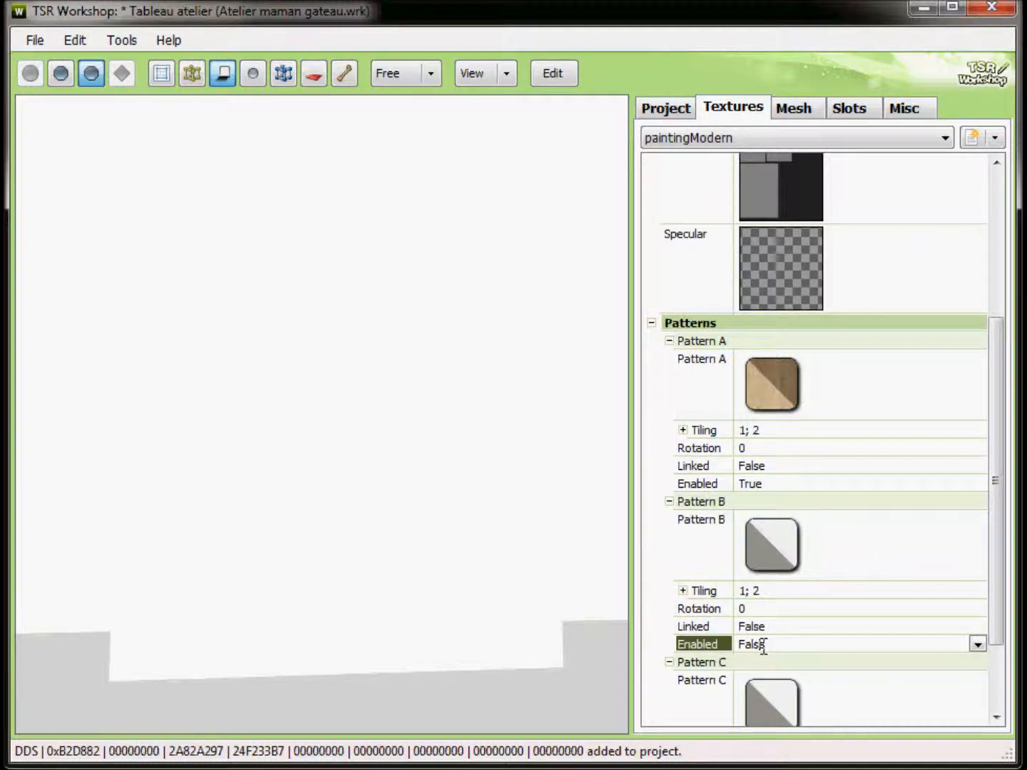
click(978, 645)
click(764, 662)
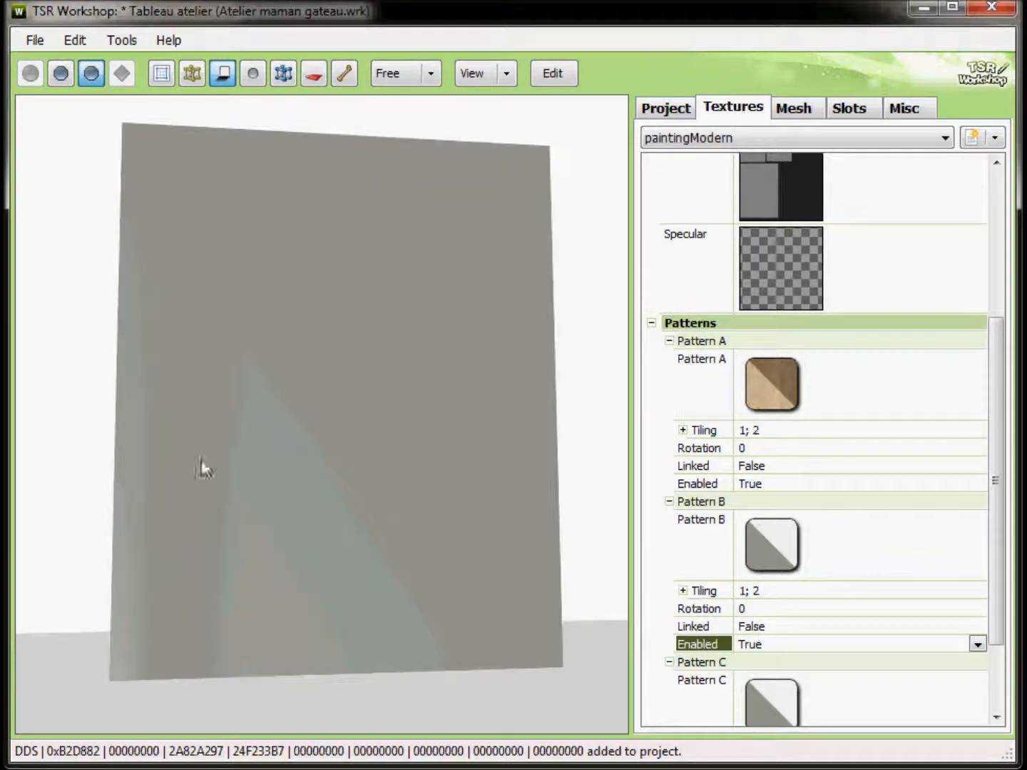
mouse_move(227, 557)
mouse_down()
mouse_move(483, 586)
mouse_move(688, 561)
mouse_up()
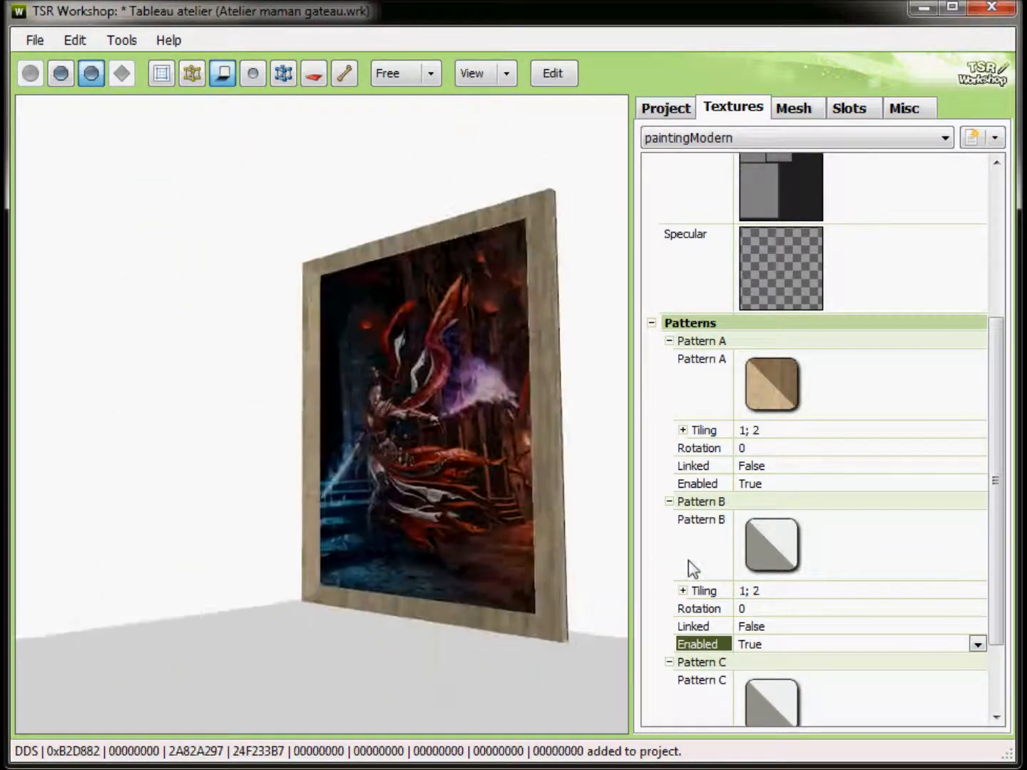
Set the tiling of Pattern A, the wood pattern on the frame, to 4; 4.
drag(999, 546, 1016, 620)
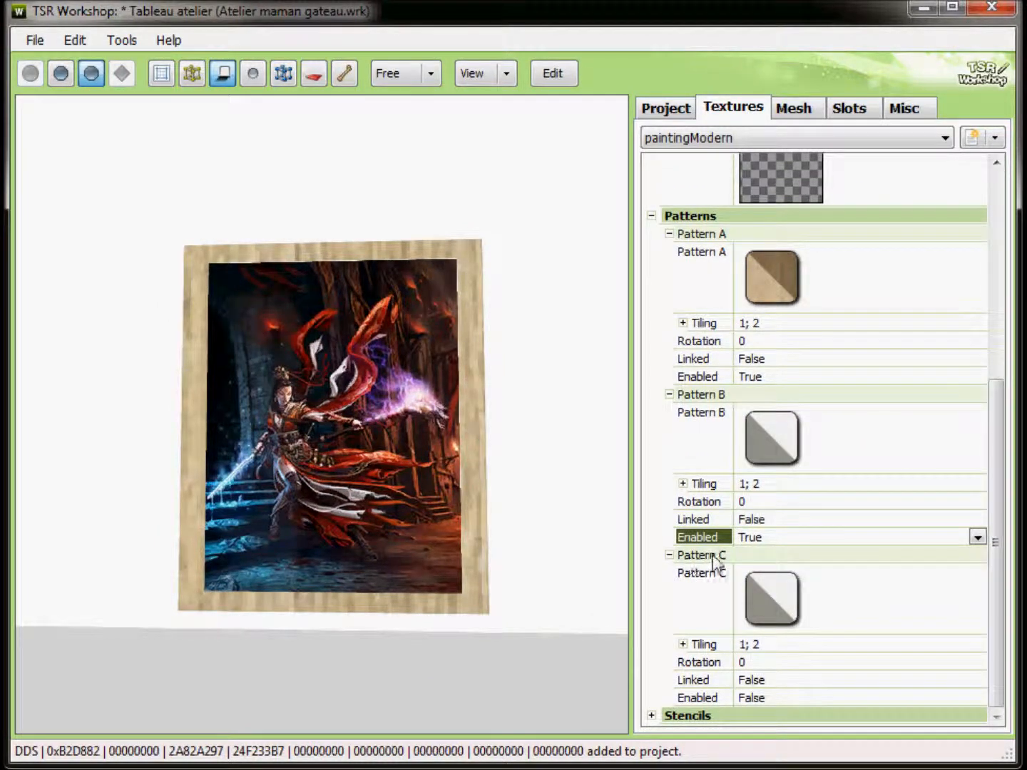
mouse_move(992, 587)
mouse_down()
mouse_move(1011, 528)
mouse_move(1011, 382)
mouse_move(1011, 436)
mouse_up()
drag(553, 475, 575, 517)
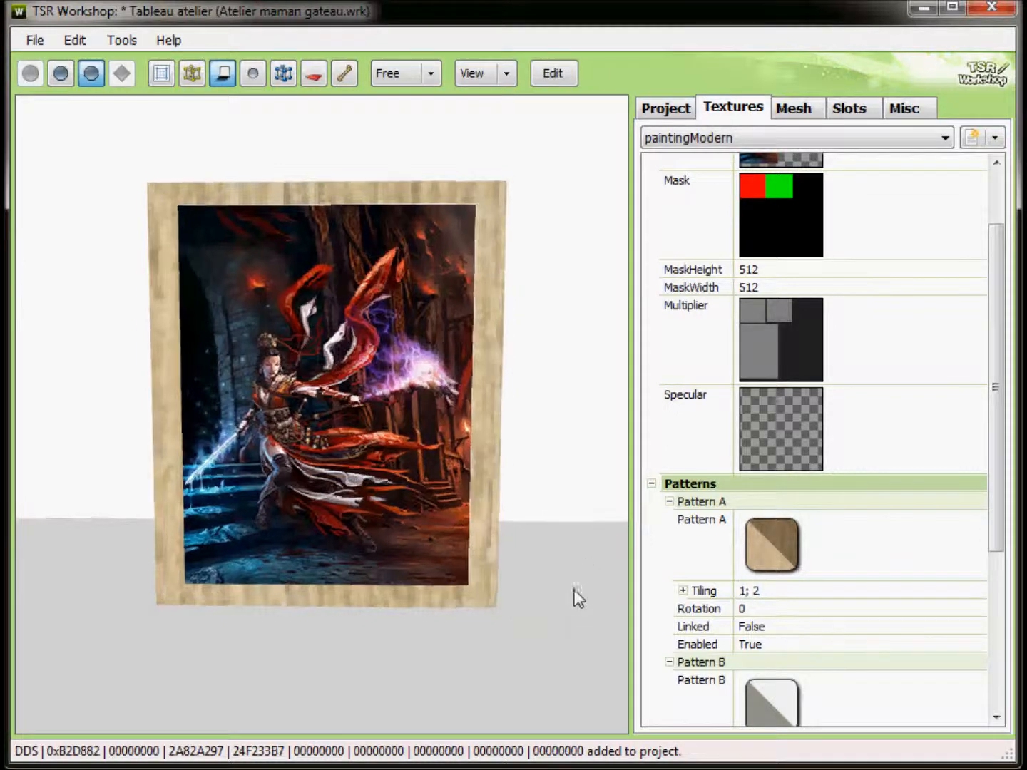
click(745, 592)
double_click(743, 590)
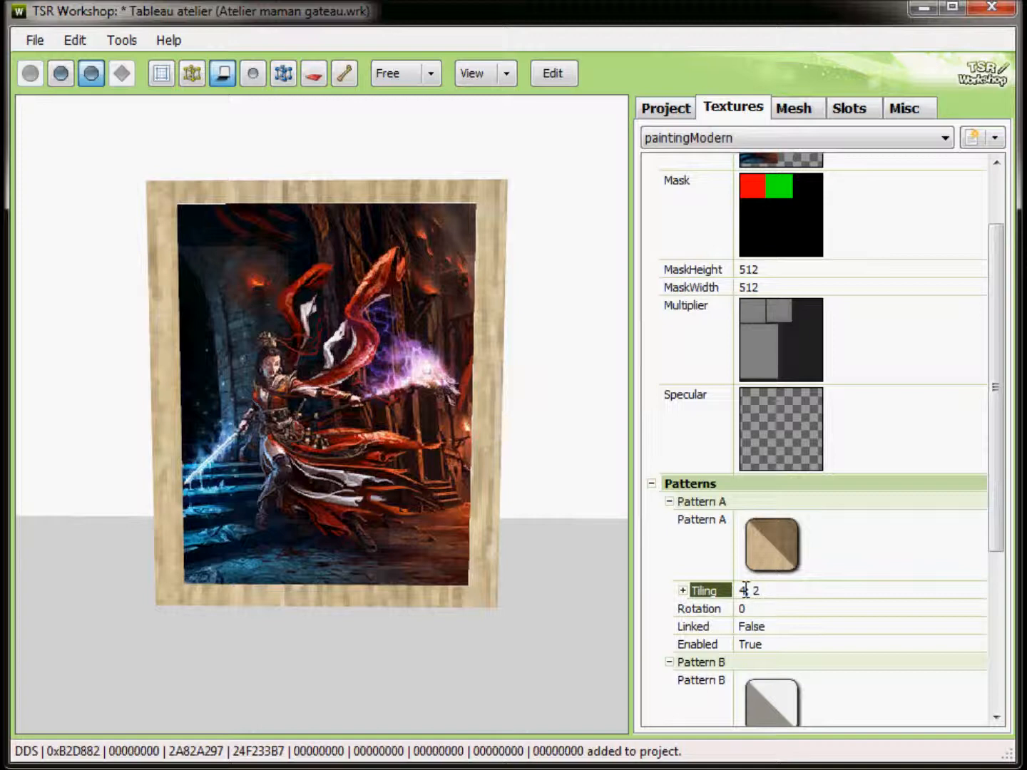
double_click(756, 592)
text(4)
click(854, 626)
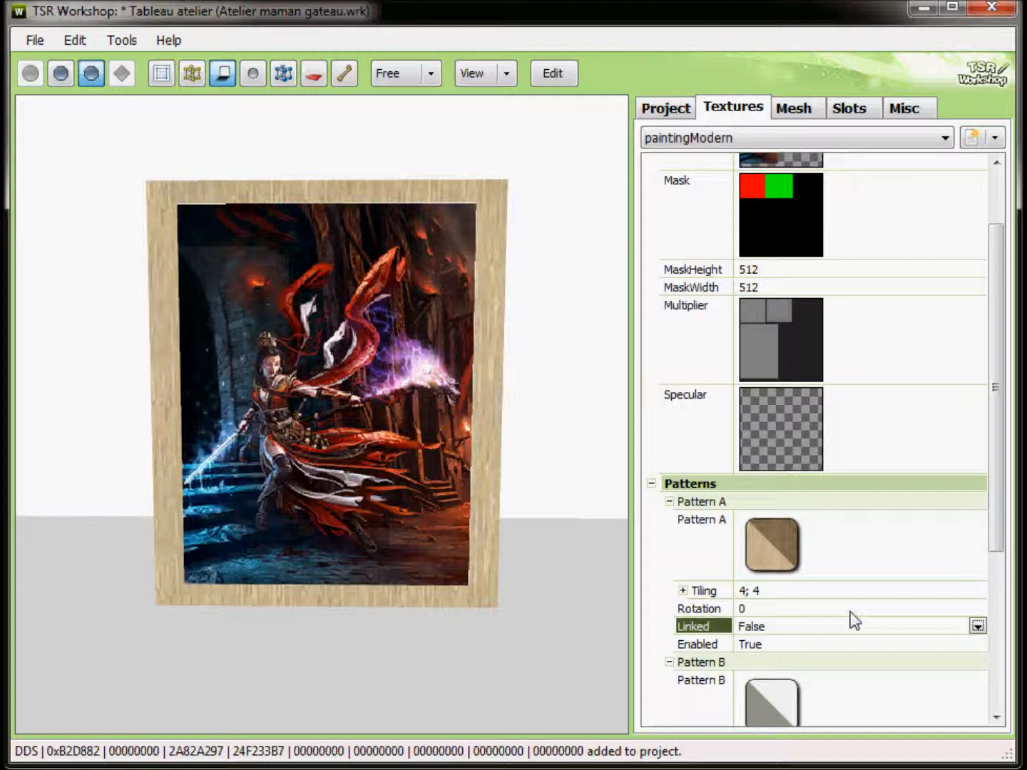
double_click(746, 591)
drag(749, 592, 761, 592)
click(790, 592)
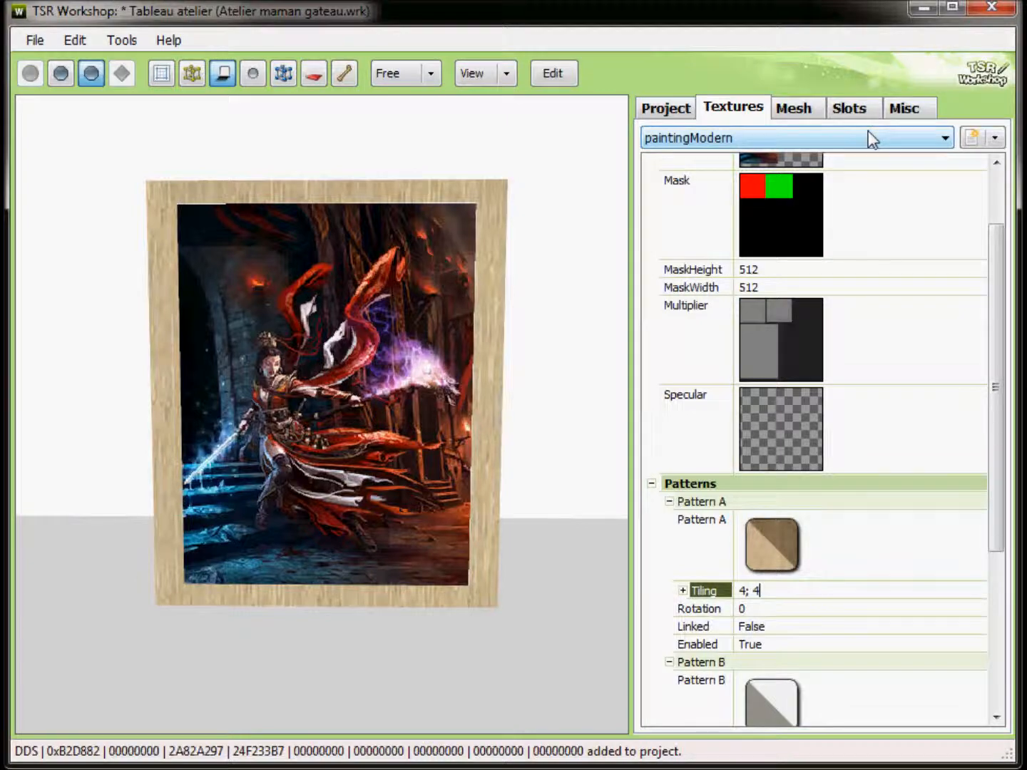
mouse_move(567, 459)
mouse_down()
mouse_move(564, 438)
mouse_move(563, 468)
mouse_move(573, 438)
mouse_up()
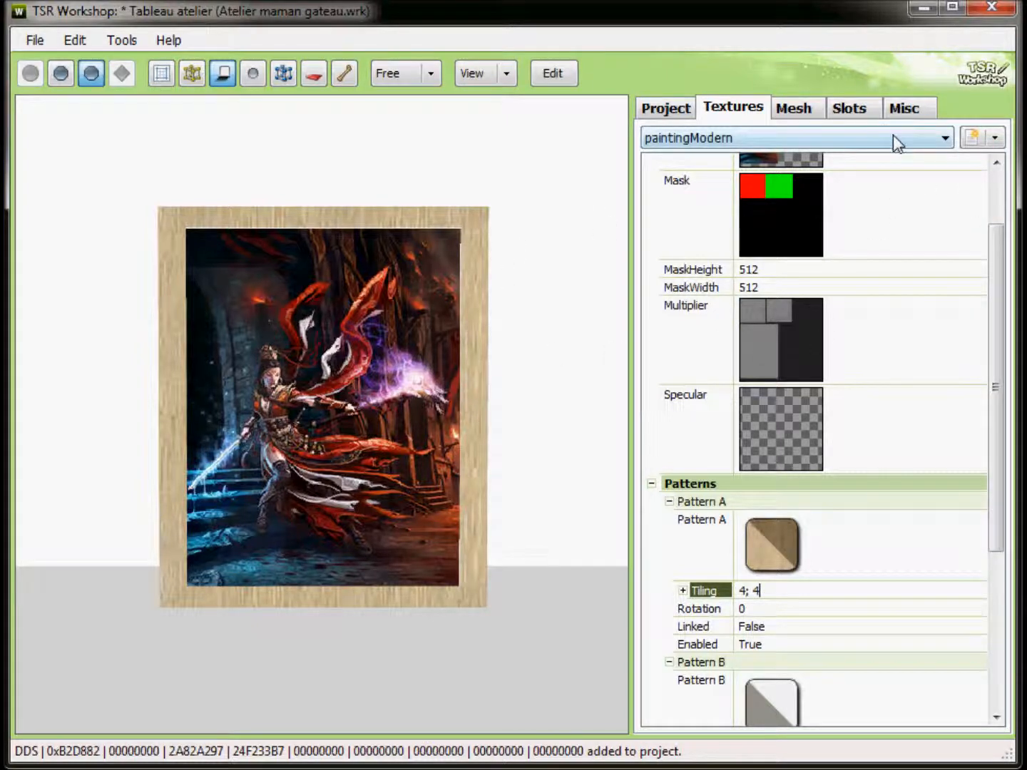
Add a copy of the paintingModern texture variation and select the second variation for editing.
click(996, 138)
click(1010, 187)
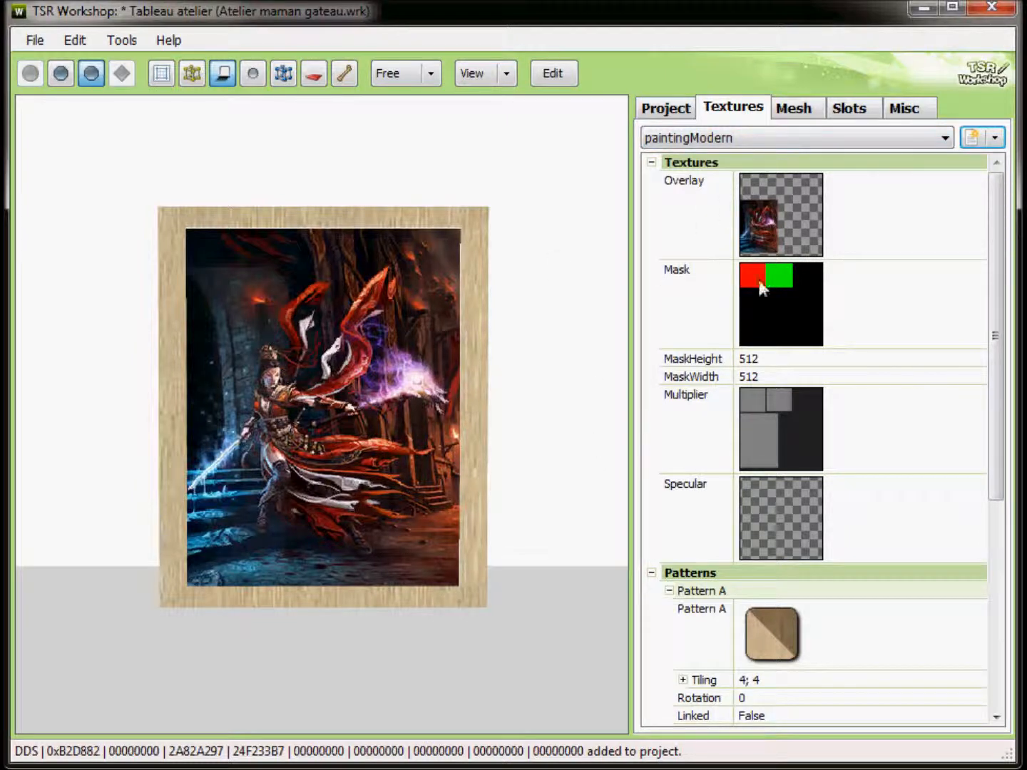
click(828, 138)
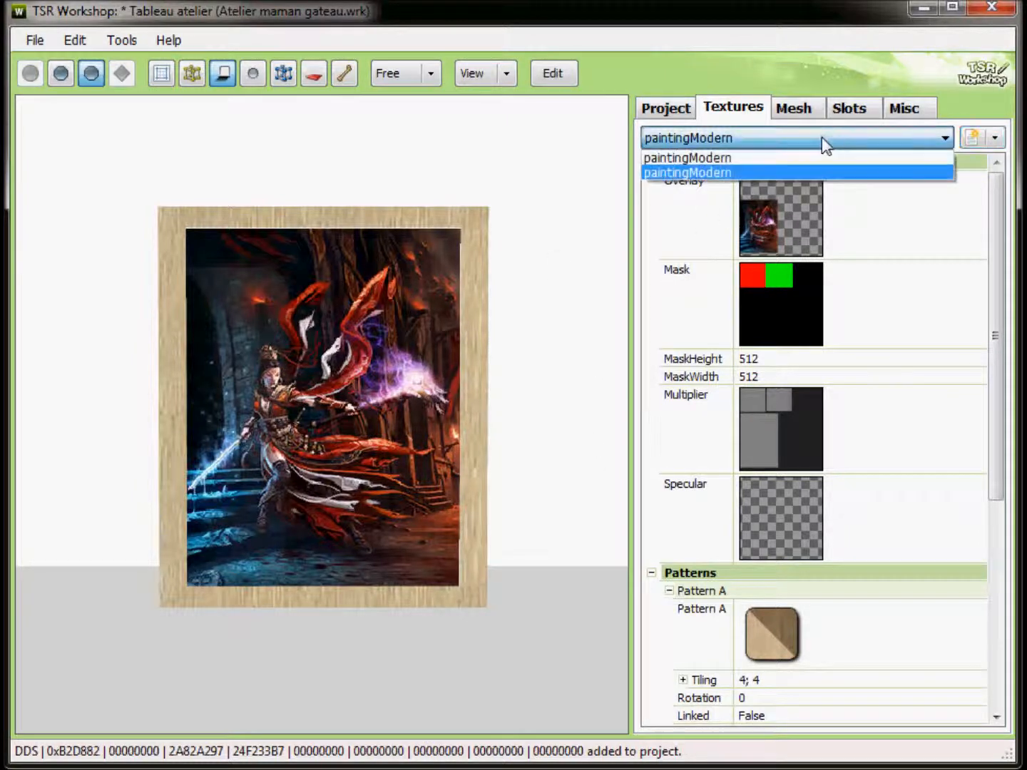
click(744, 173)
Import feticheur.dds as the overlay of the second paintingModern variation, saving it as a new texture instead of replacing the current one.
click(817, 244)
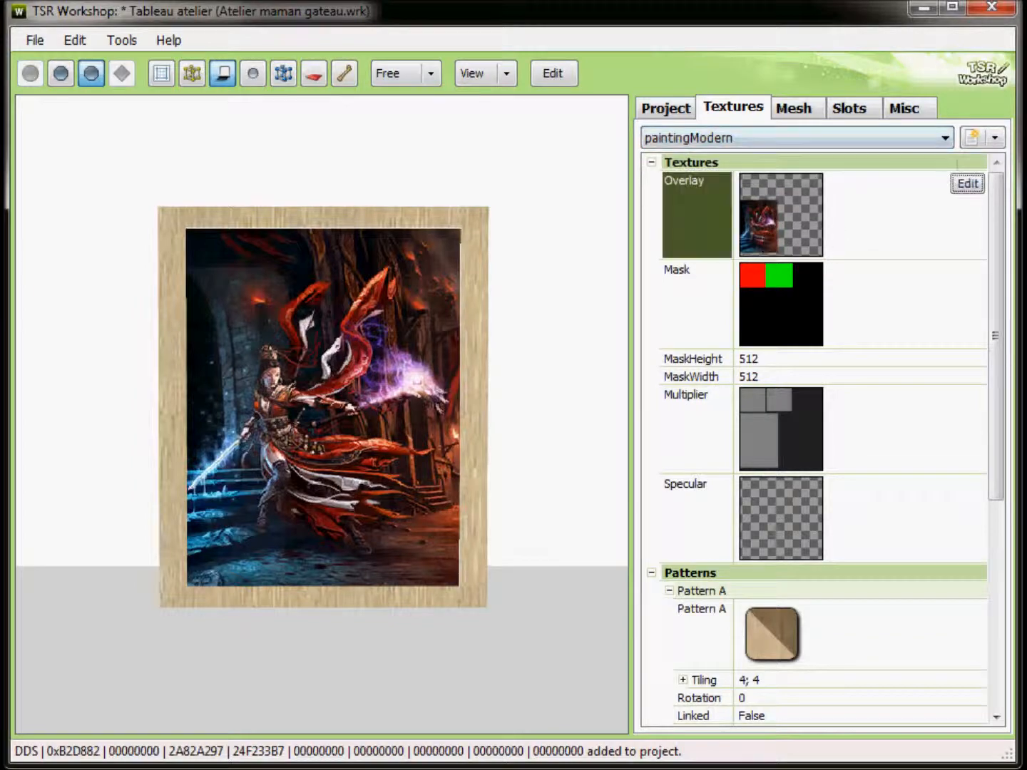
click(968, 187)
click(772, 122)
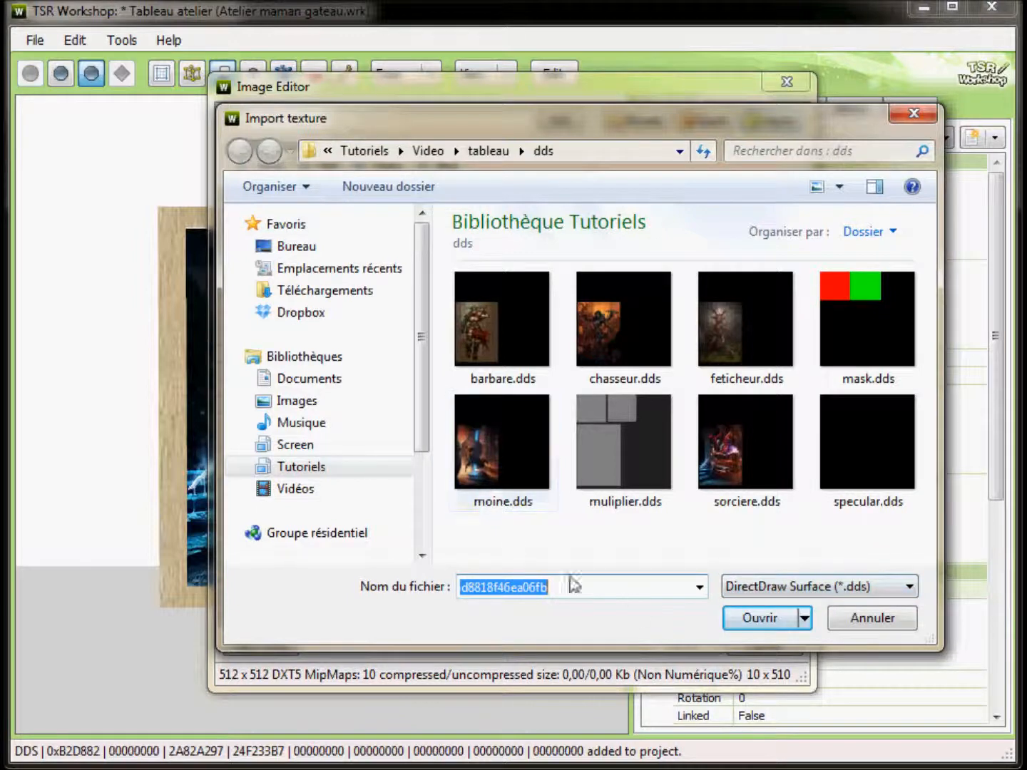
click(719, 326)
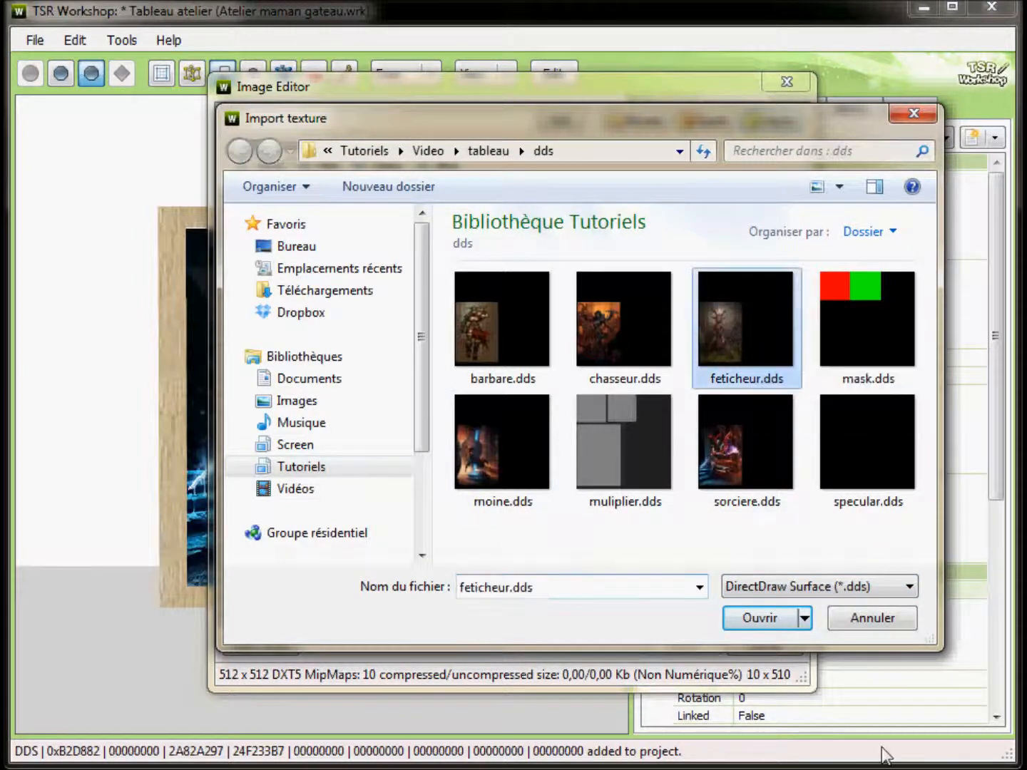
click(764, 621)
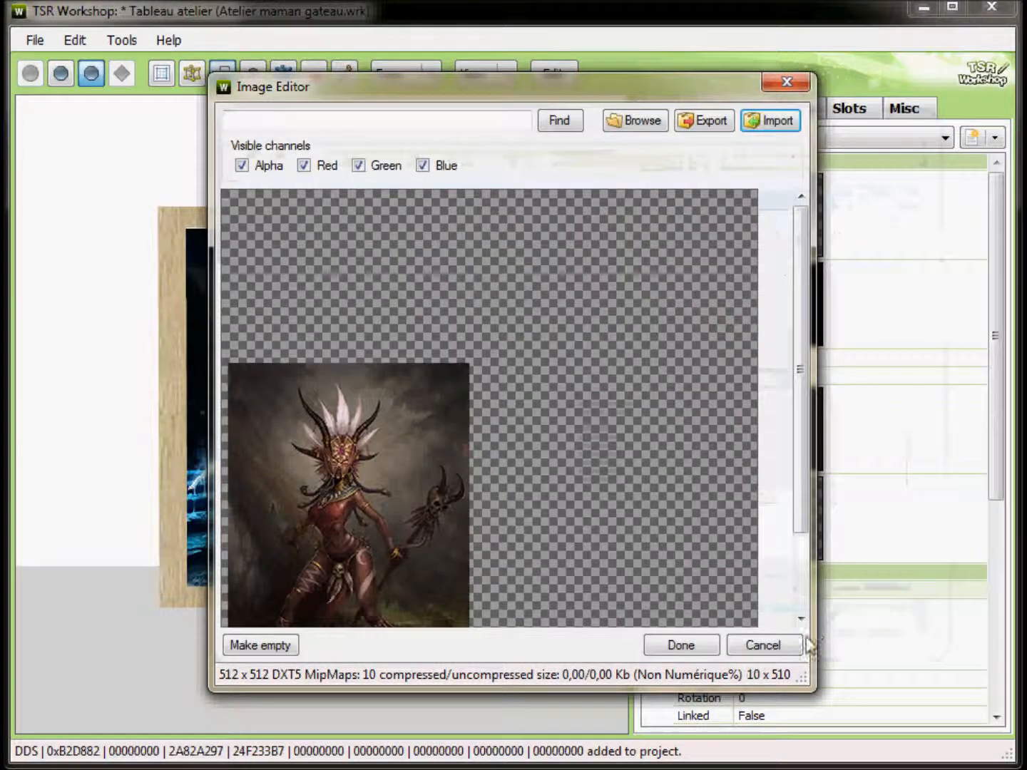
drag(801, 441, 808, 539)
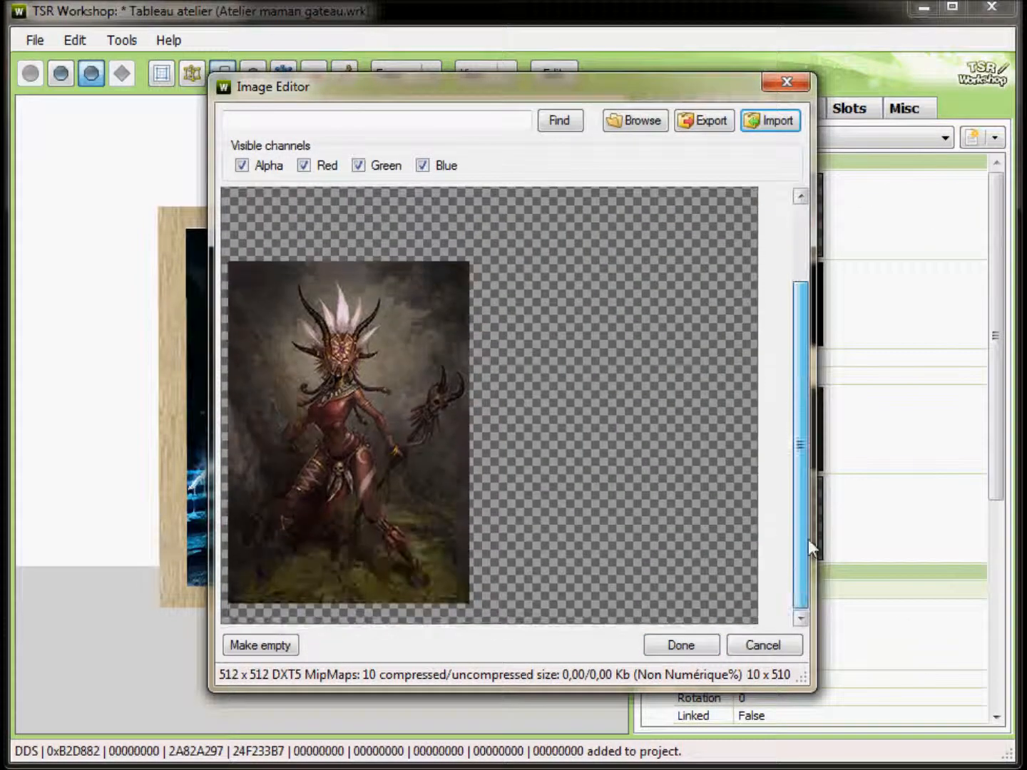
click(687, 649)
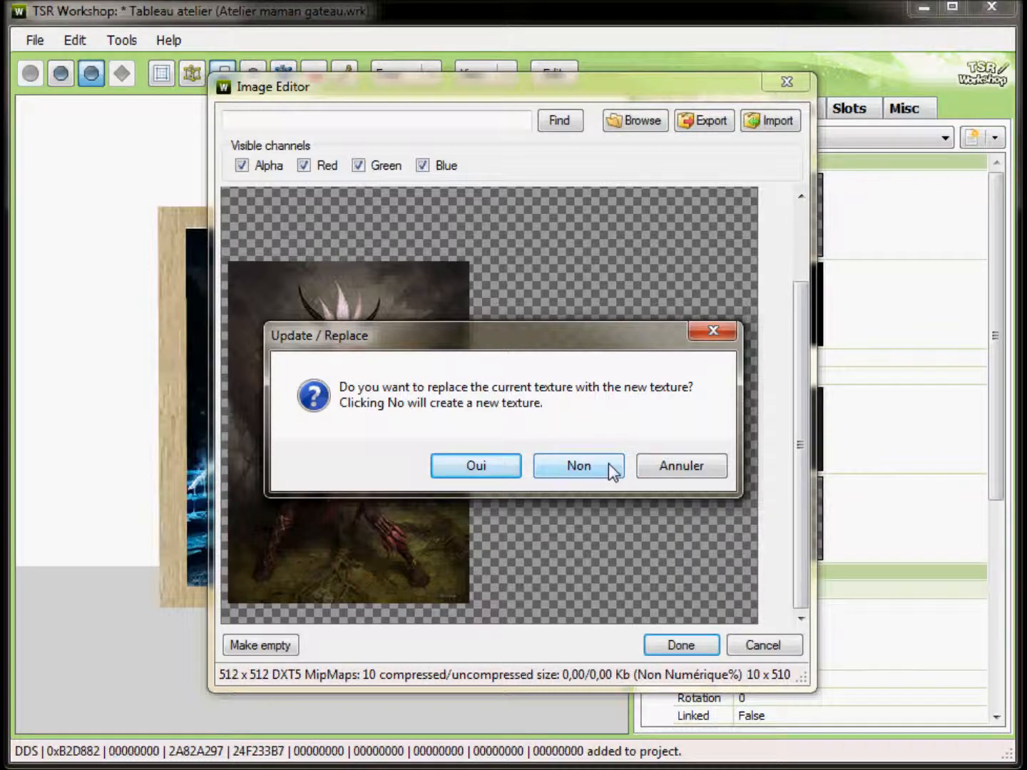
click(589, 470)
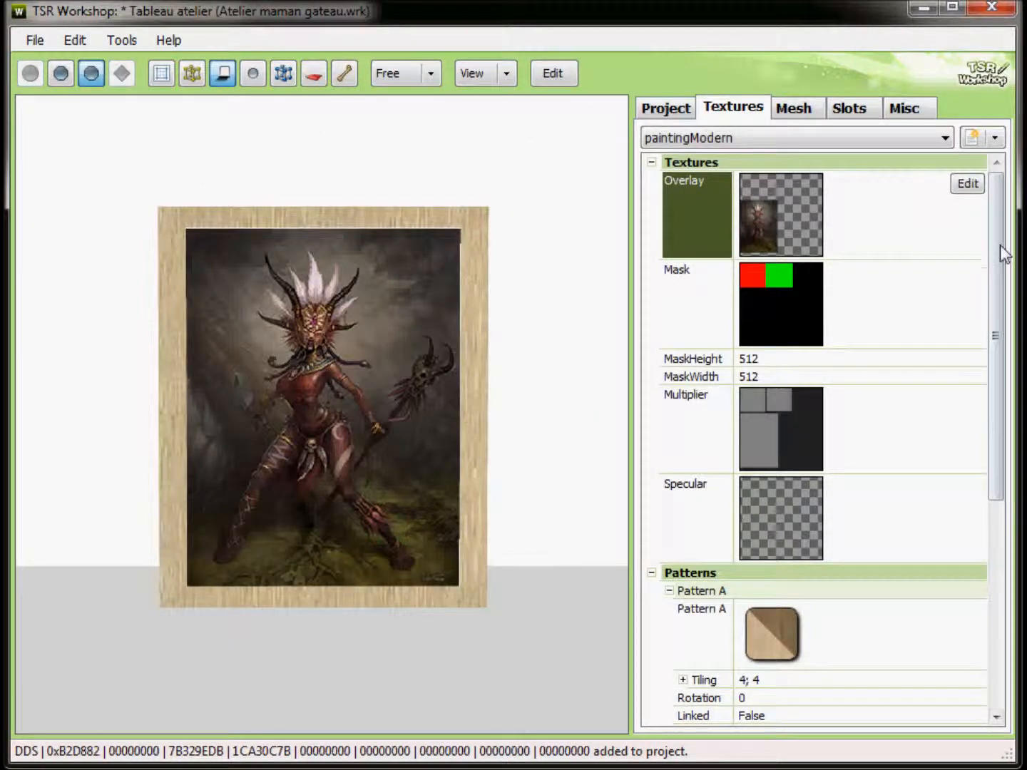
Switch to the first paintingModern variation and back to the second to compare their pictures on the model.
click(774, 139)
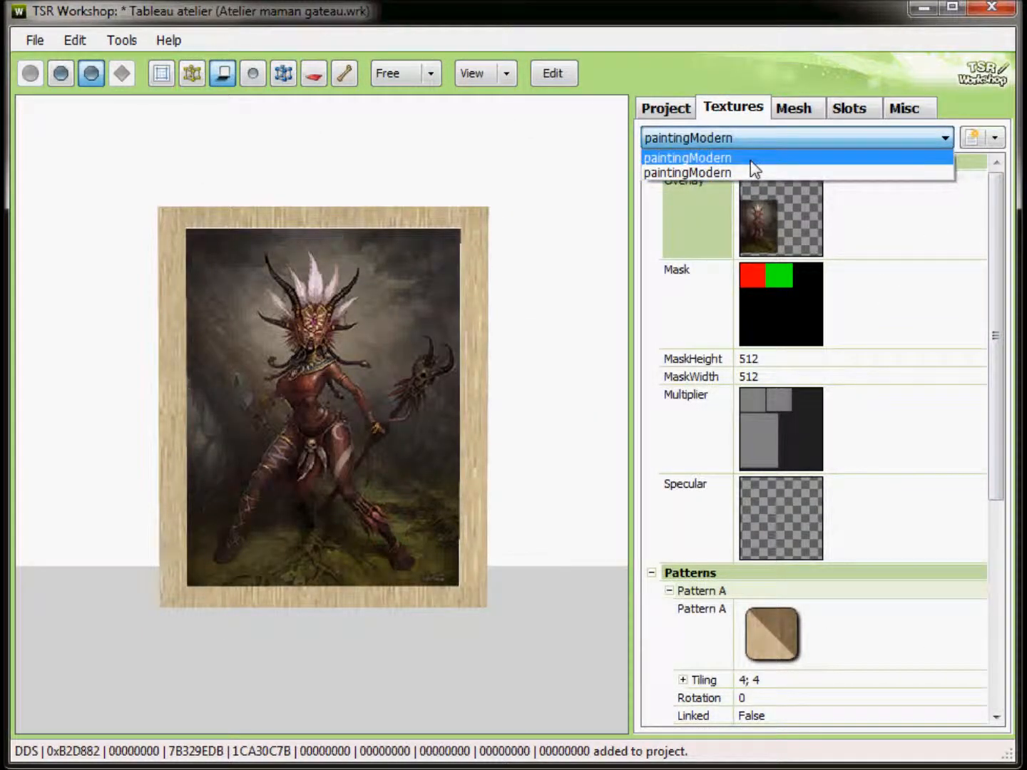
click(750, 159)
click(771, 143)
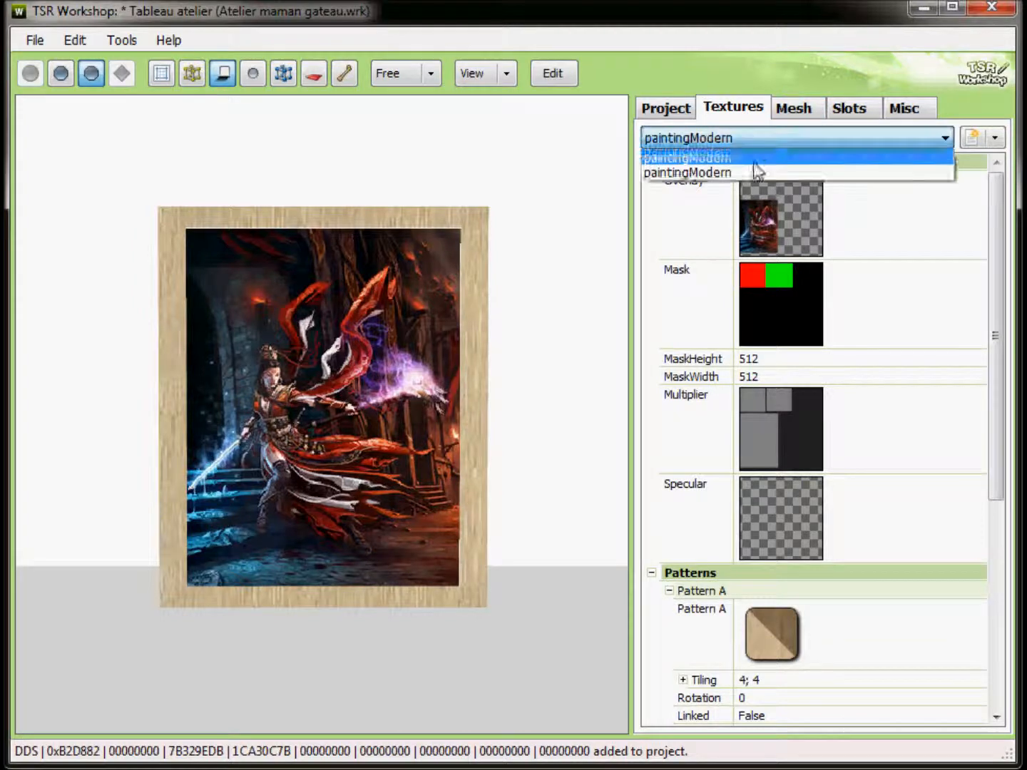
click(742, 172)
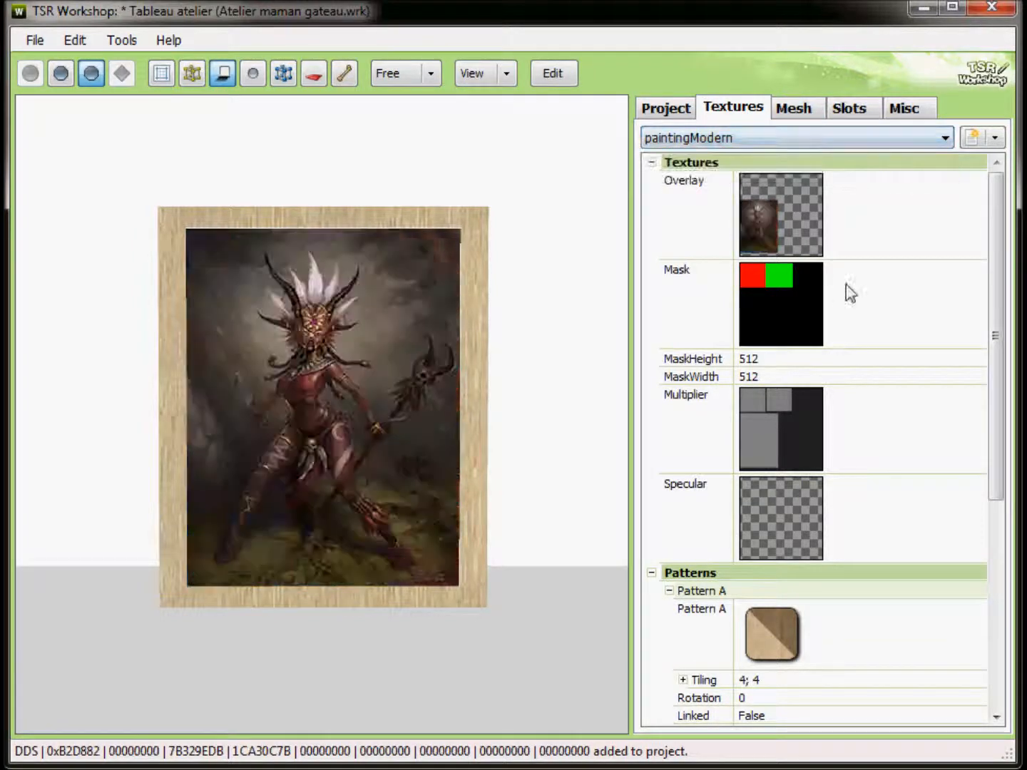
Duplicate the second paintingModern variation and select the third variation for editing.
click(998, 138)
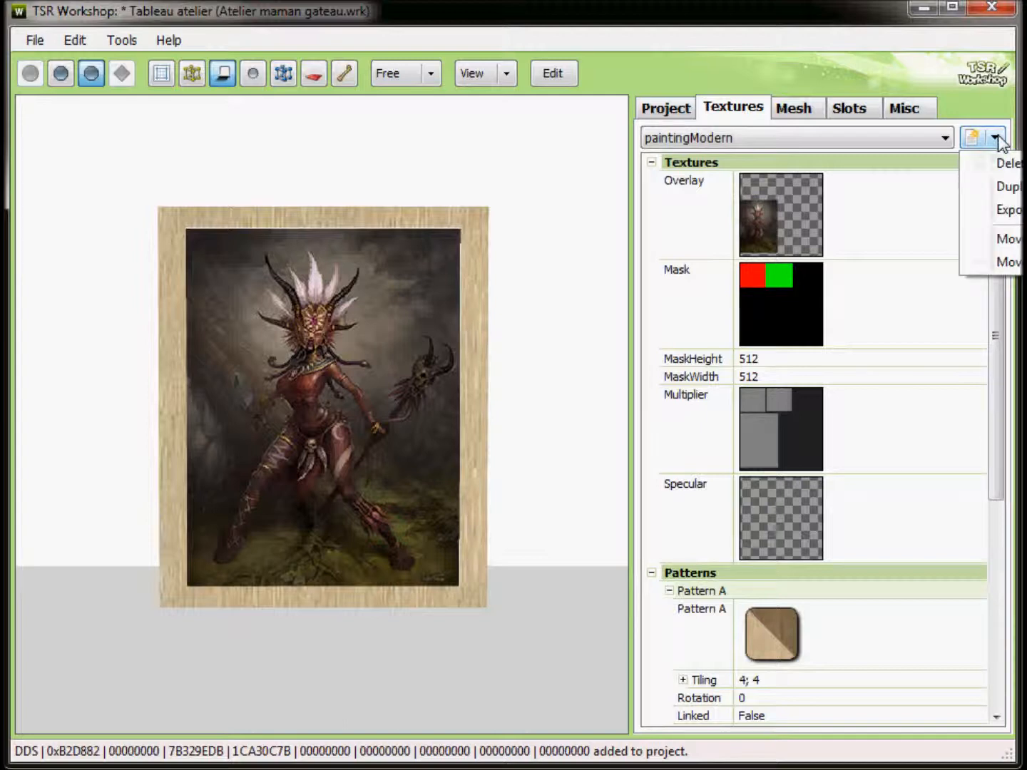
click(1014, 186)
click(841, 138)
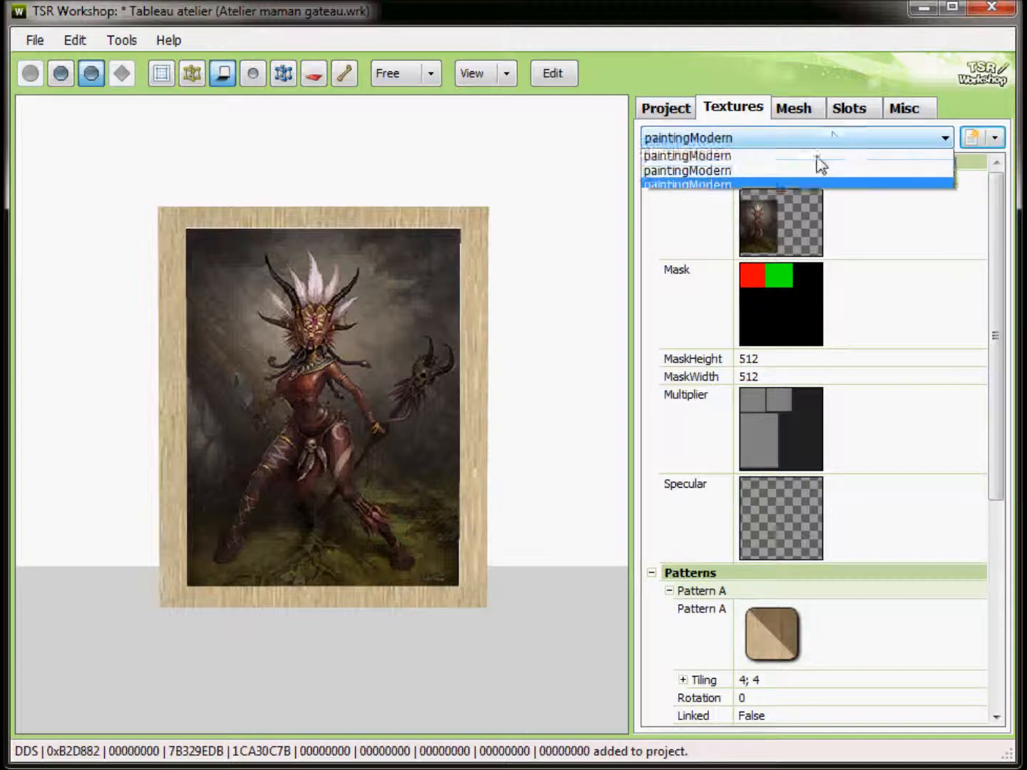
click(746, 187)
Import chasseur.dds as the overlay of the third variation, saving it as a new texture.
click(776, 227)
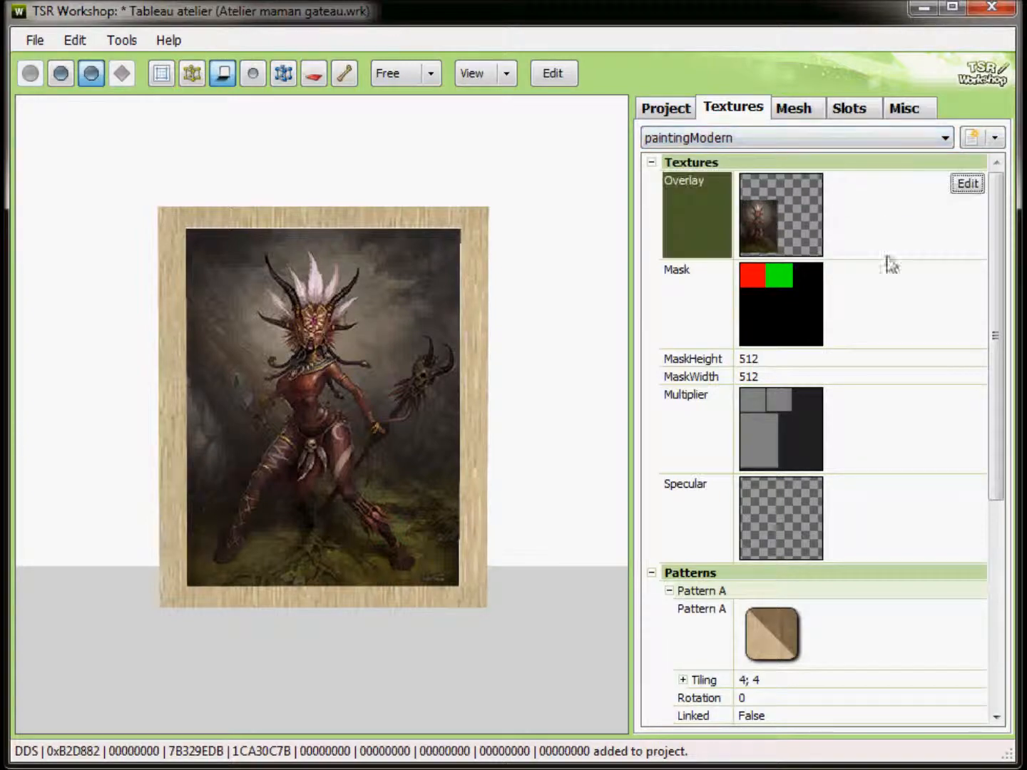
click(966, 183)
click(773, 132)
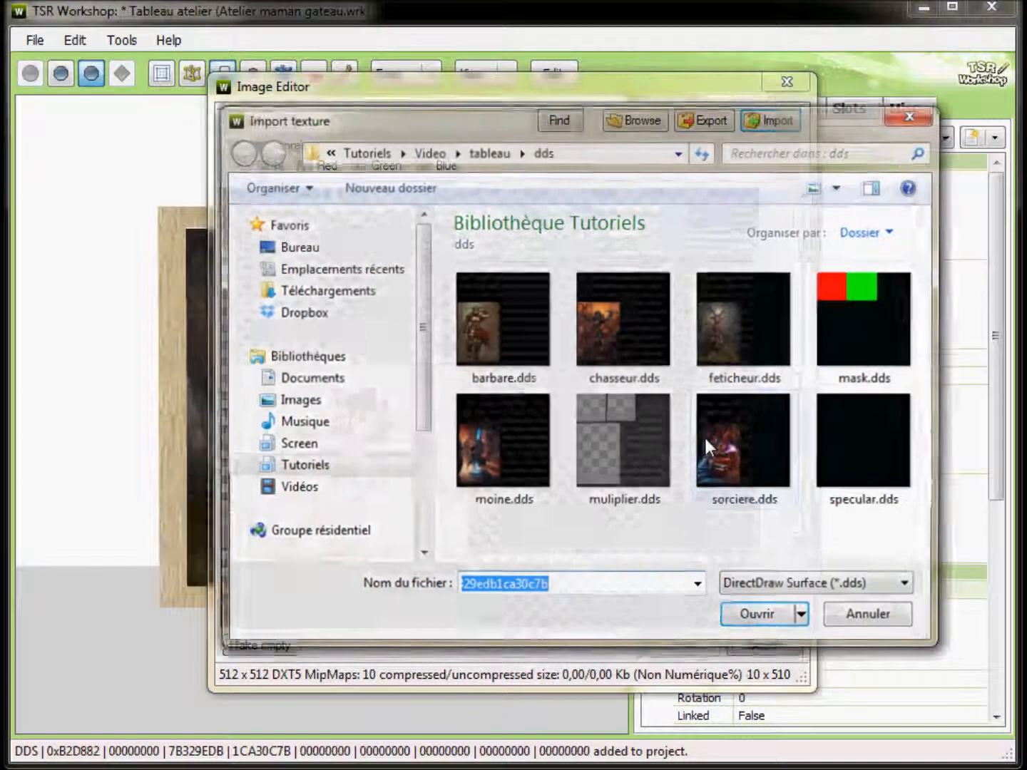
click(589, 326)
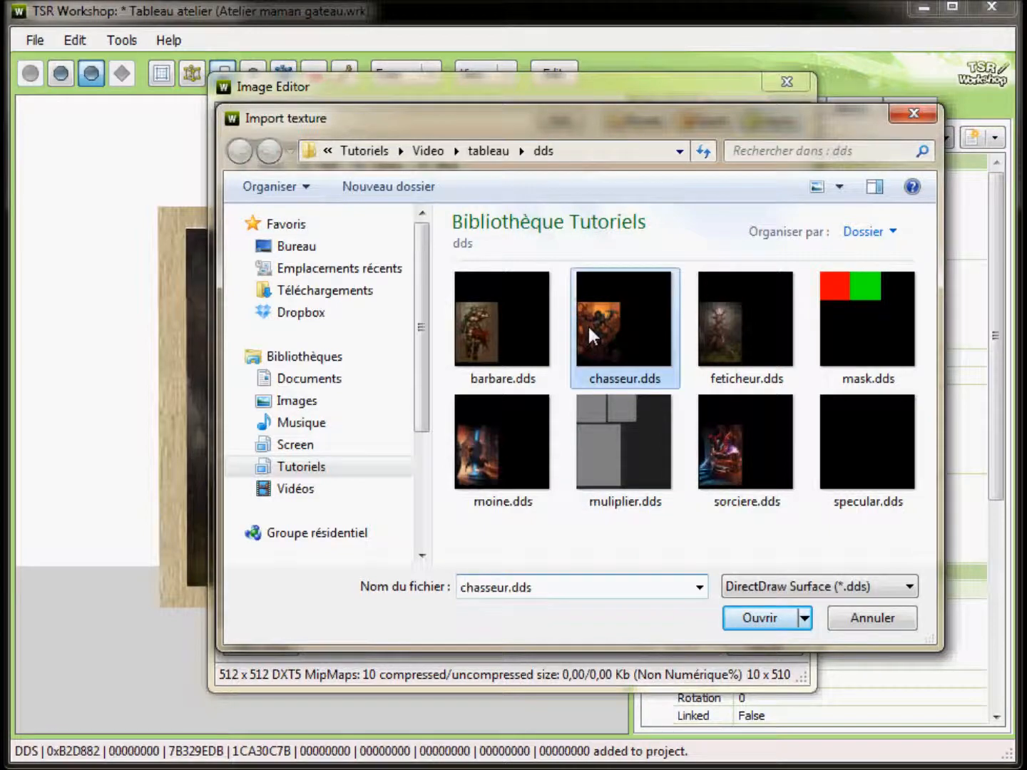
click(760, 613)
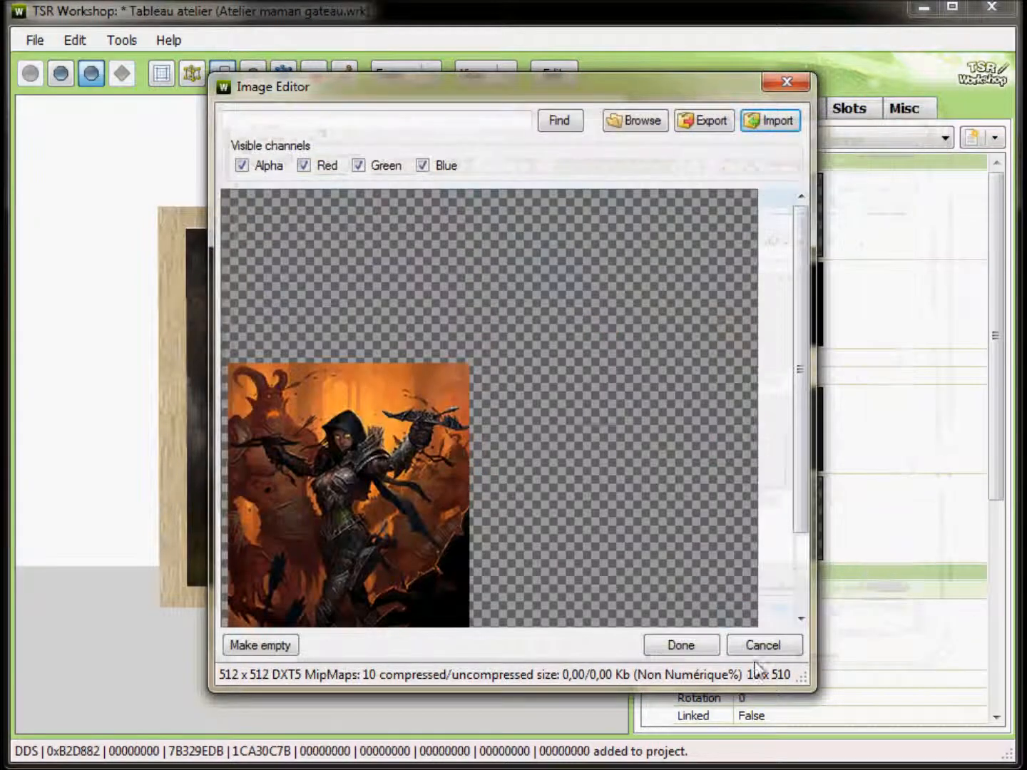
click(684, 645)
click(565, 468)
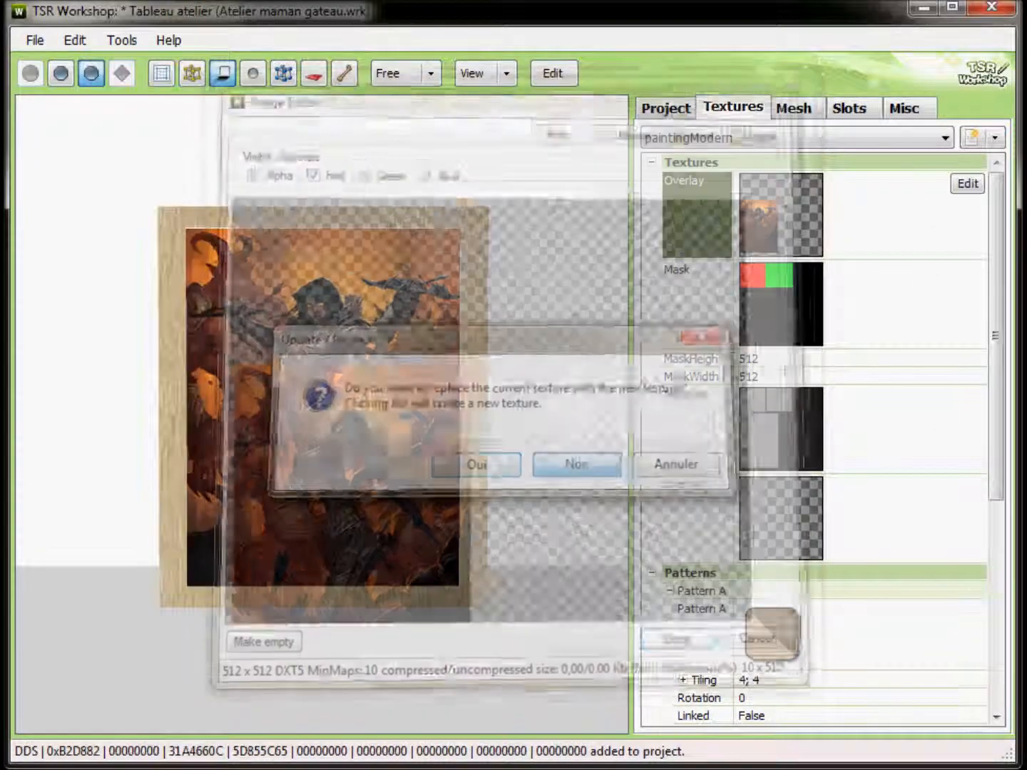
Check the list of texture variations and inspect the painting with the chasseur picture from a slightly different angle.
click(742, 139)
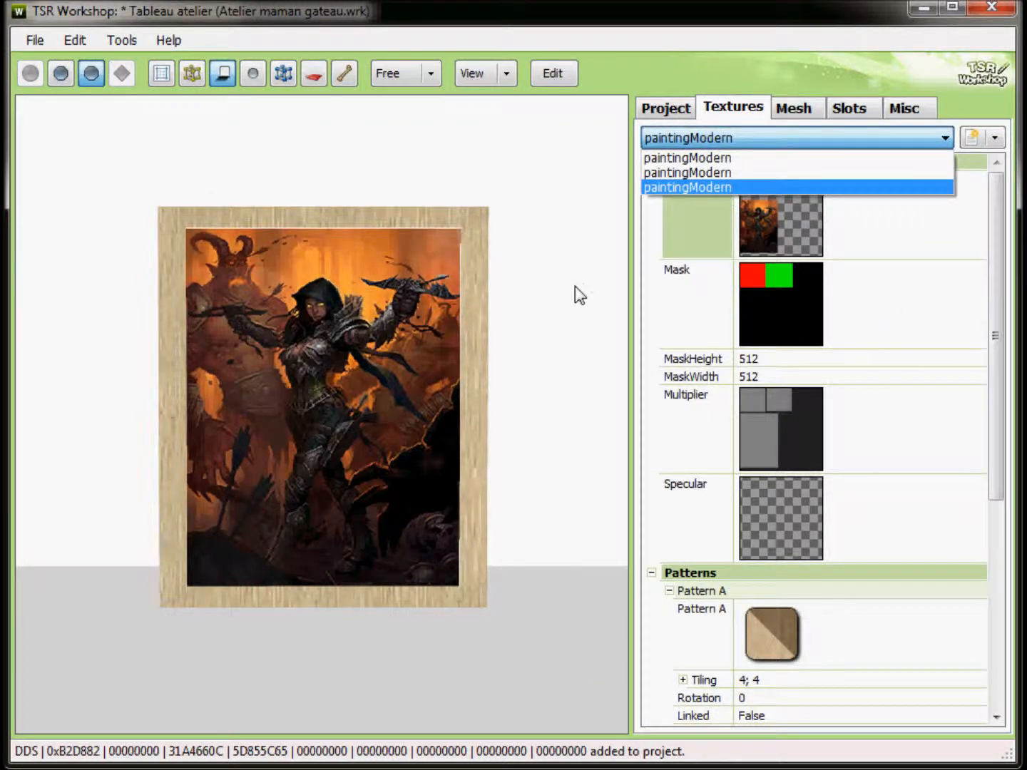
drag(574, 285, 608, 284)
mouse_move(590, 424)
mouse_down()
mouse_move(527, 436)
mouse_move(549, 453)
mouse_up()
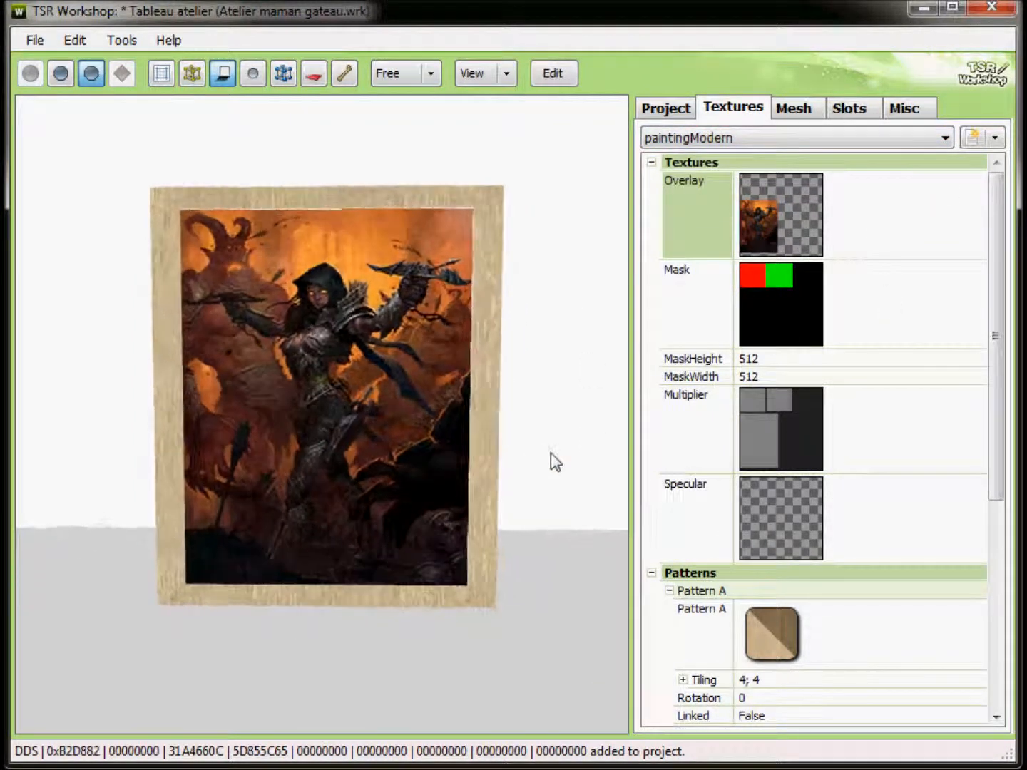
drag(998, 339, 998, 171)
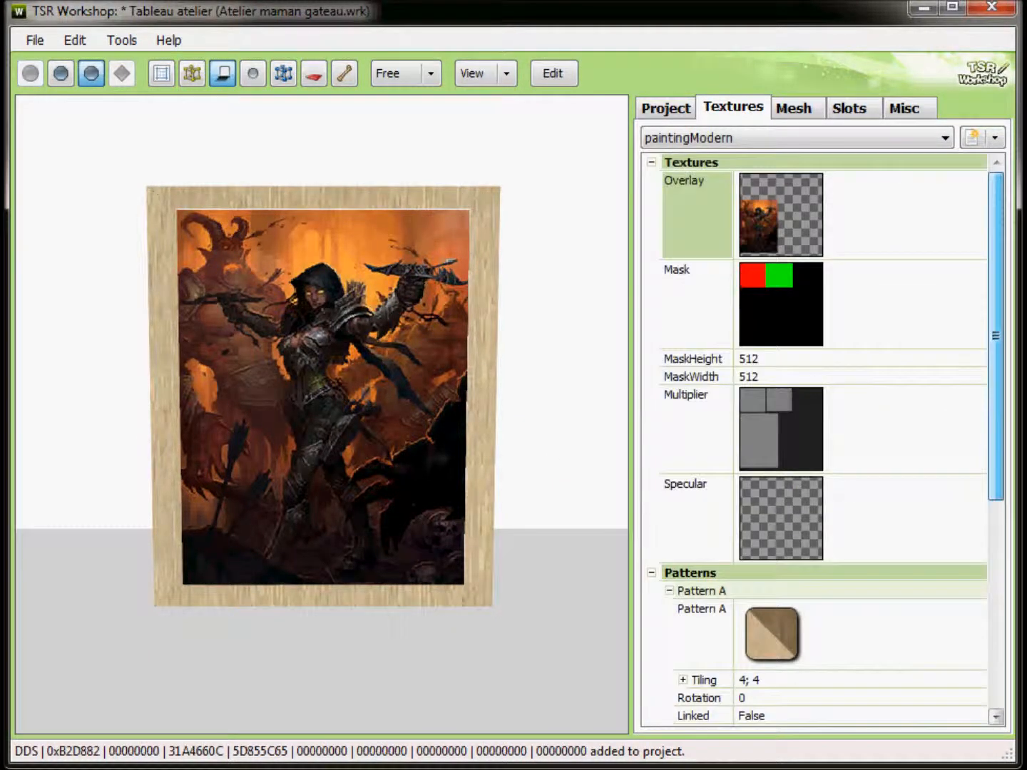
Set the object's name in the project settings to Paint and copy it to all languages.
click(668, 110)
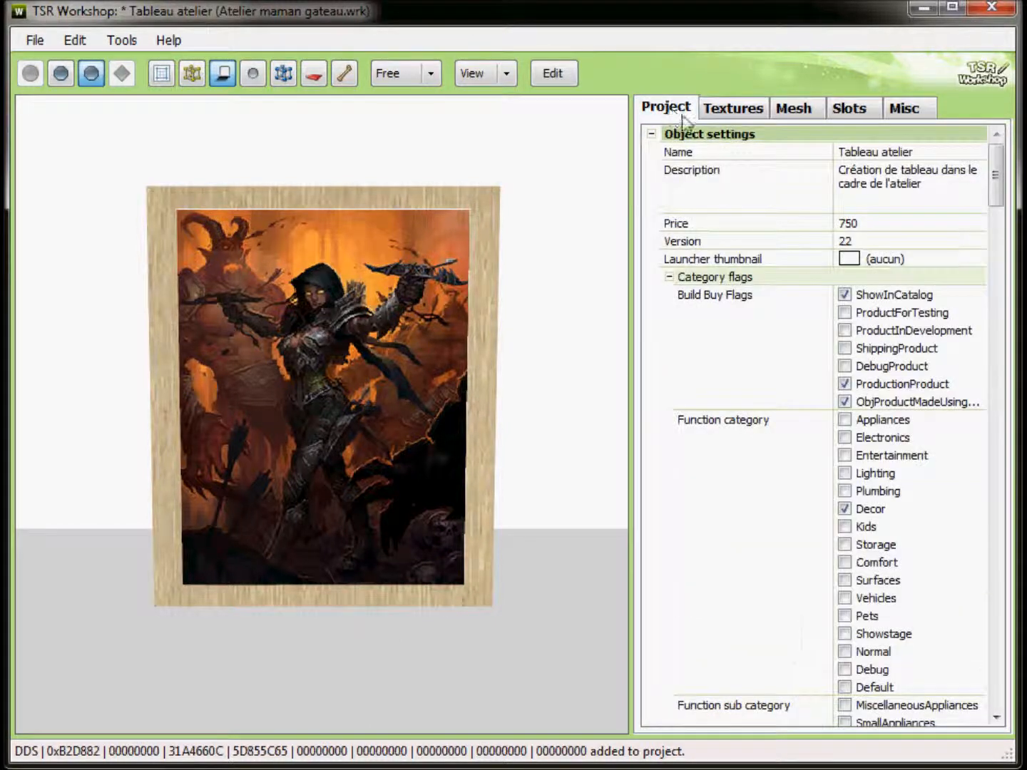
drag(557, 341, 530, 346)
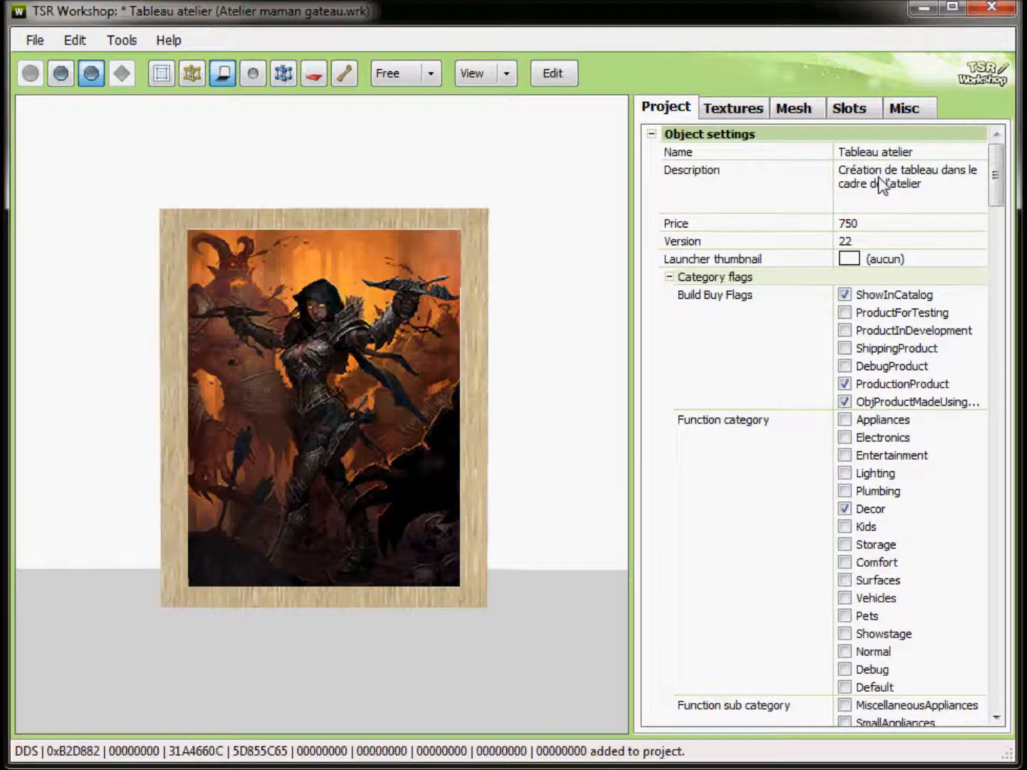
click(873, 154)
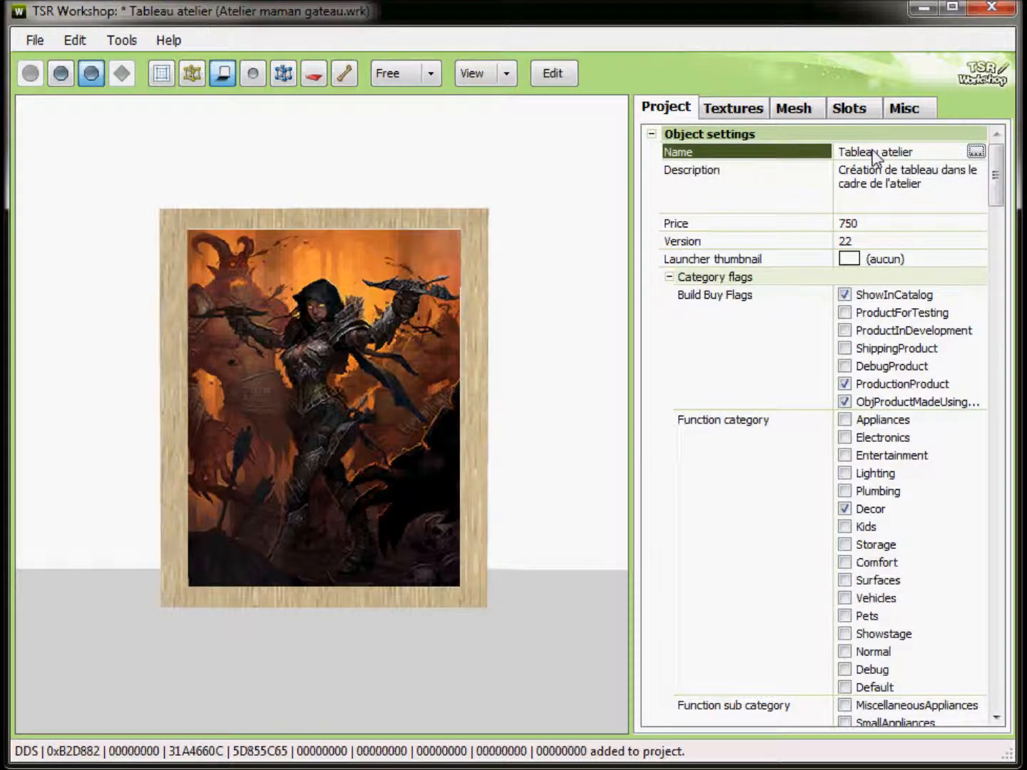
click(976, 152)
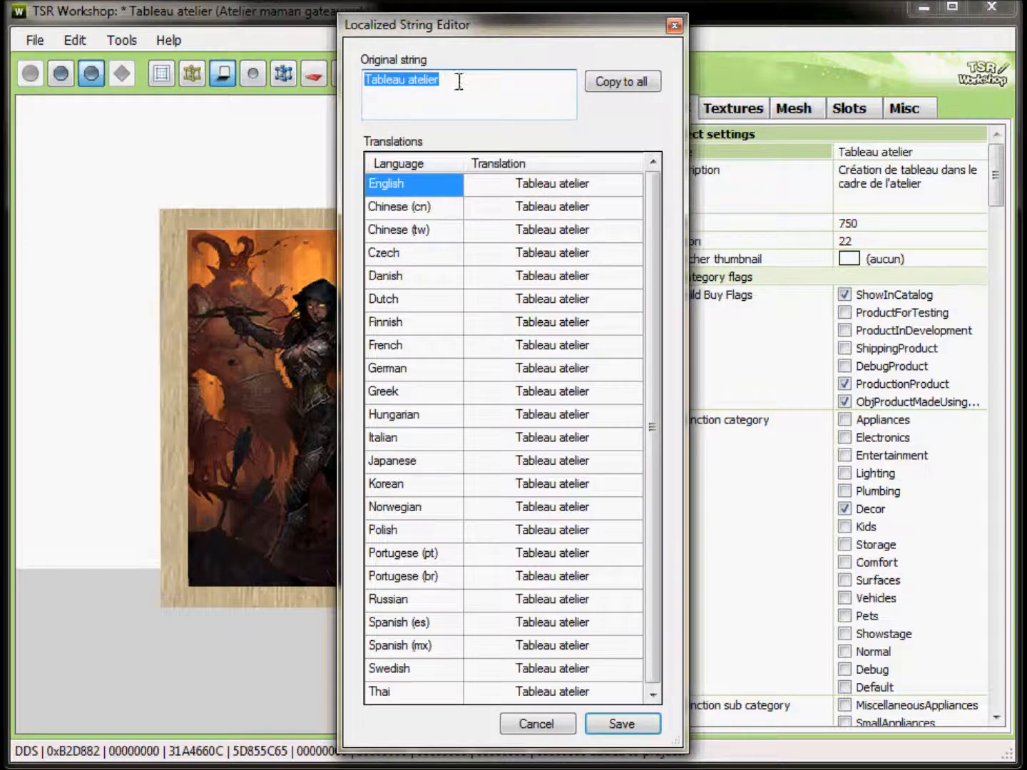
text(Paint)
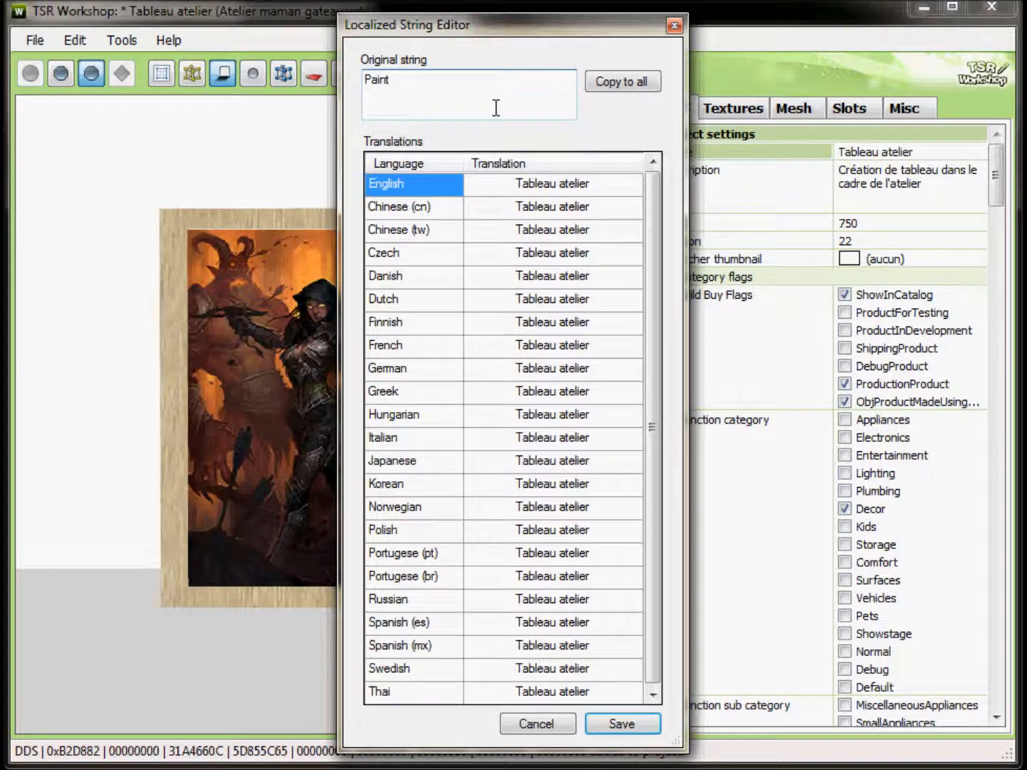
click(620, 82)
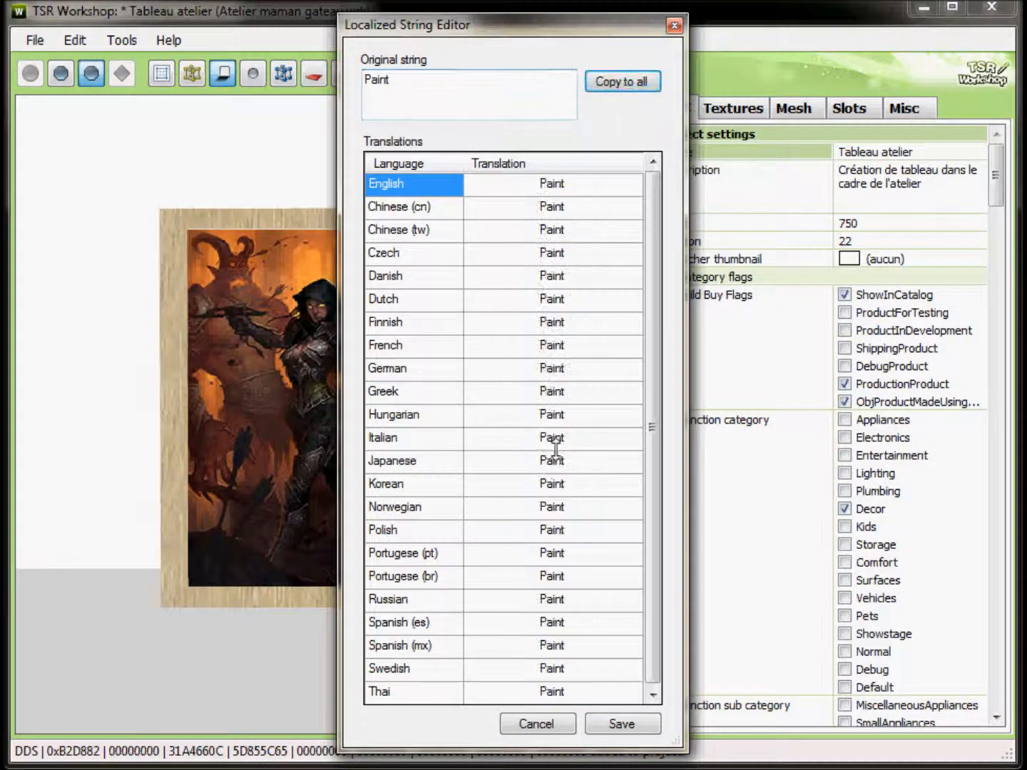
Set the French translation of the object's name to Tableau and save the localized names.
double_click(553, 347)
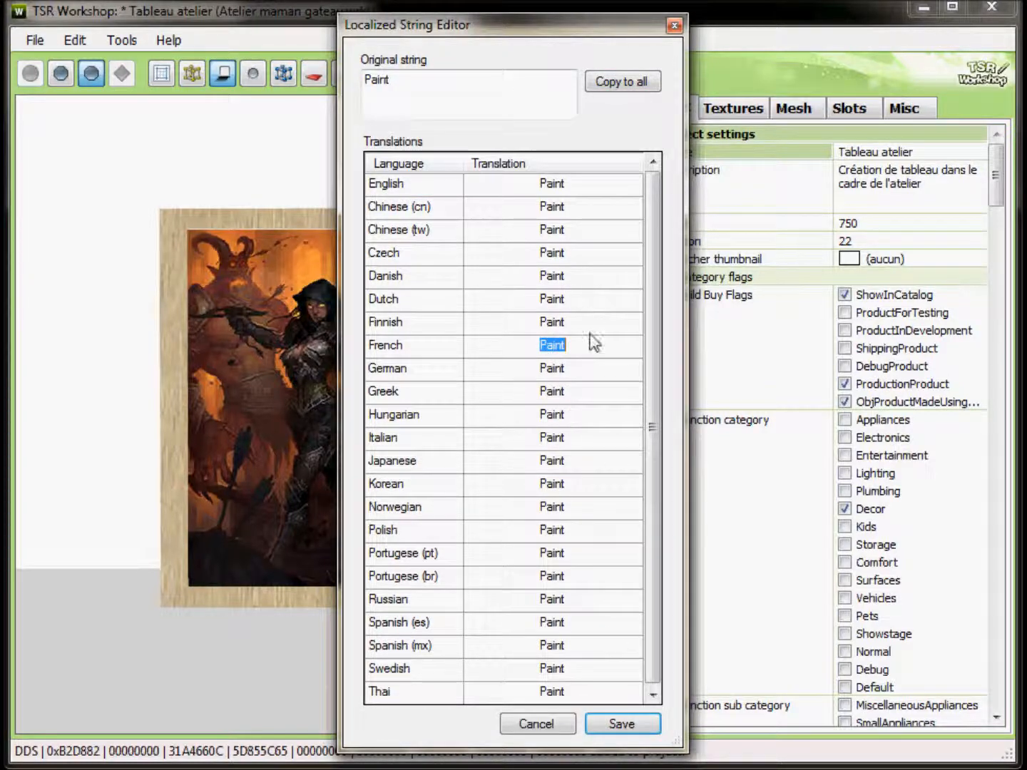
text(Tableau)
key(Return)
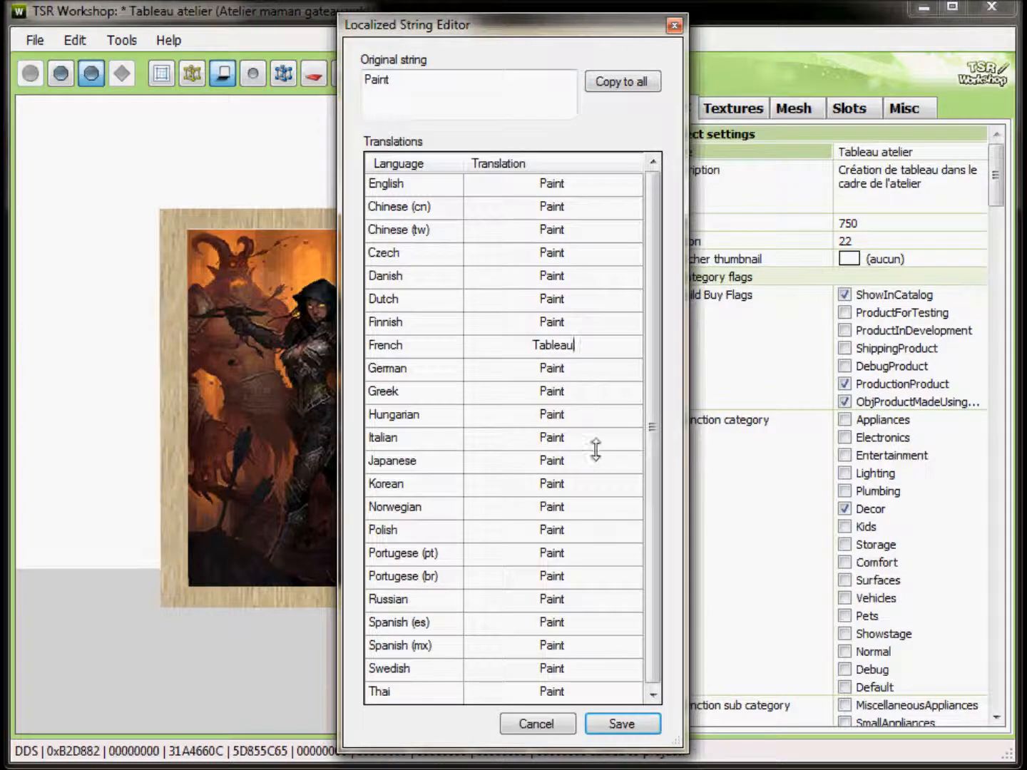
click(622, 725)
View the translations of the object's description and close them without editing.
click(884, 203)
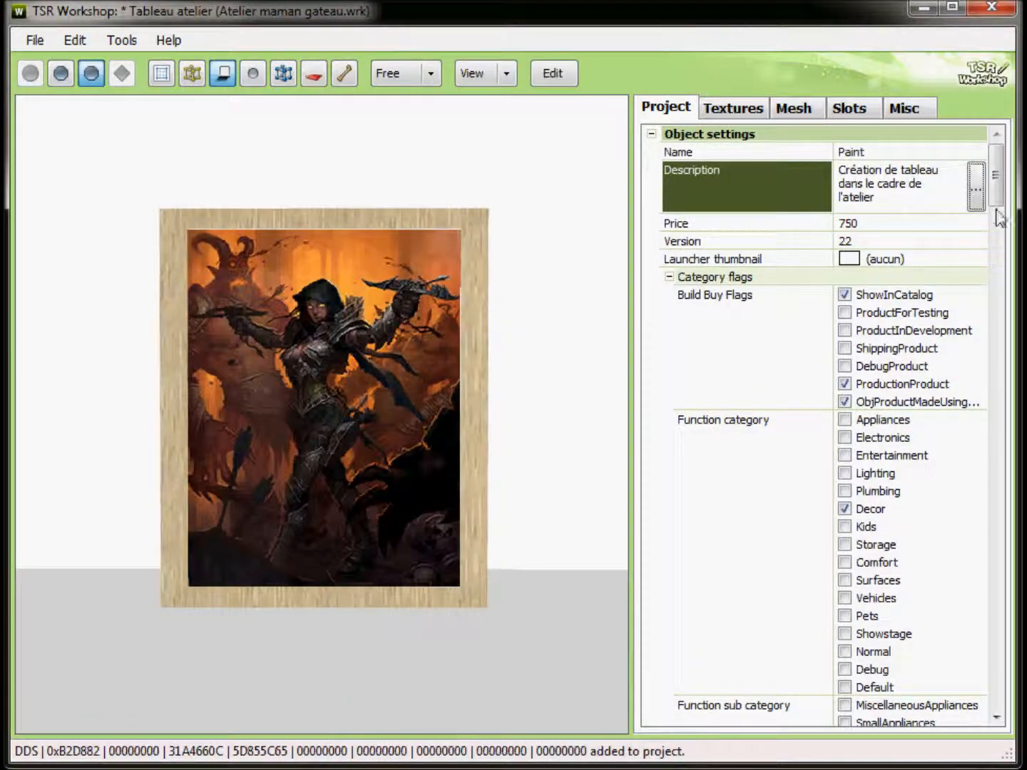
click(977, 182)
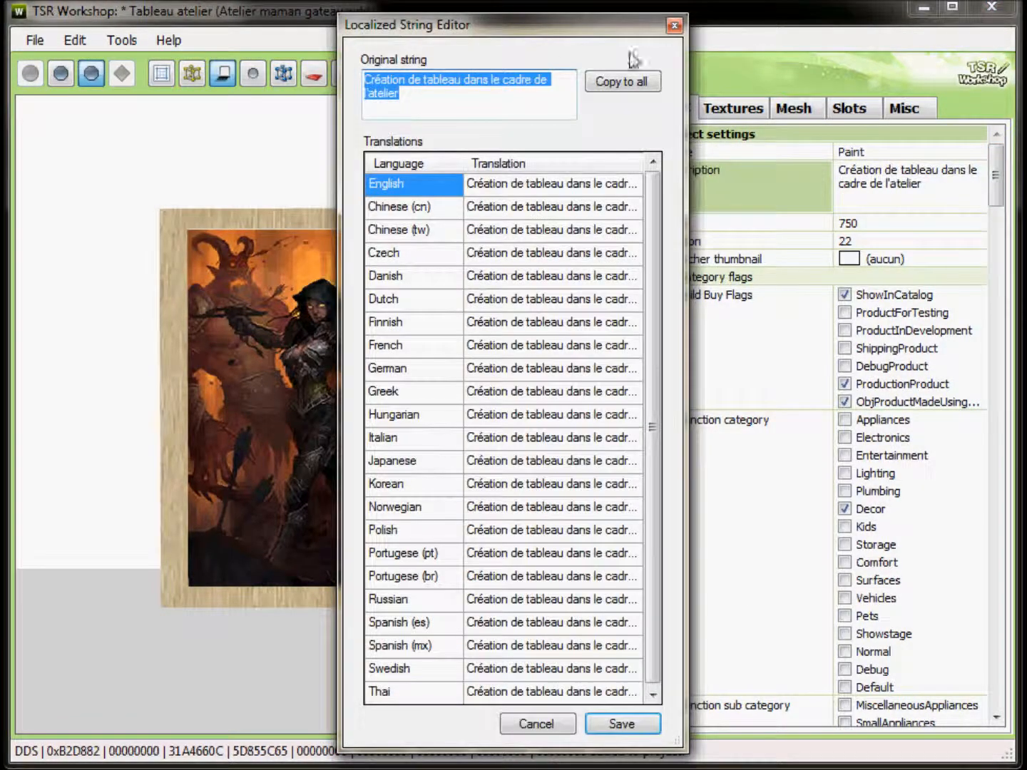
click(674, 26)
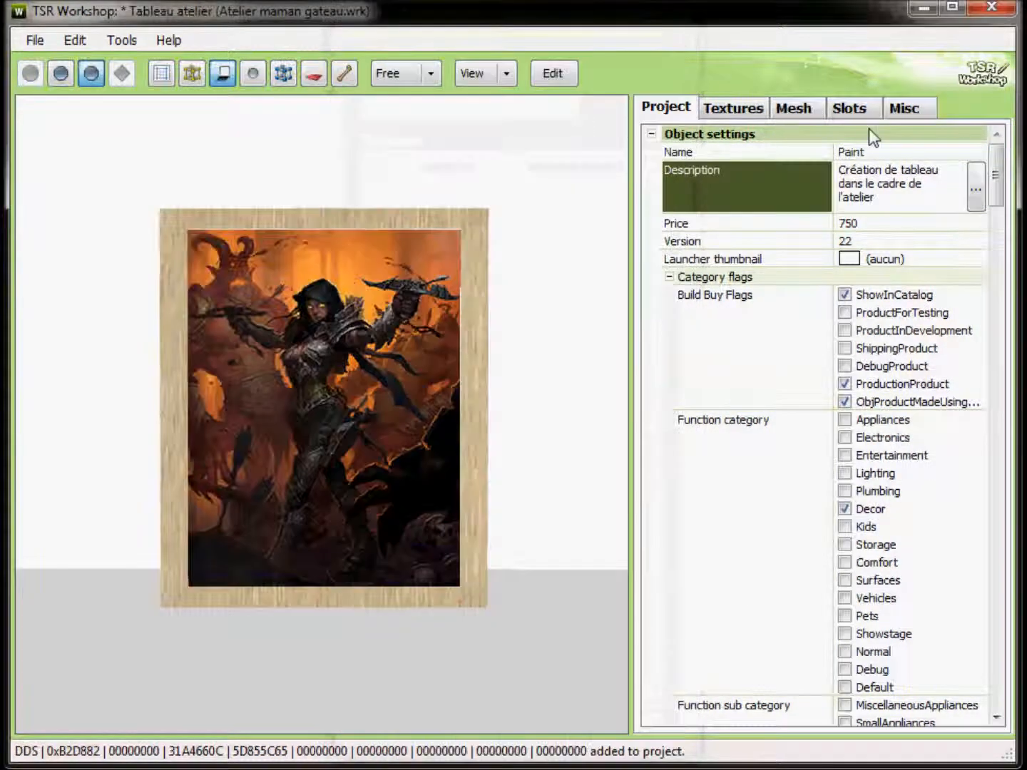
Set the object's price to 700.
click(873, 225)
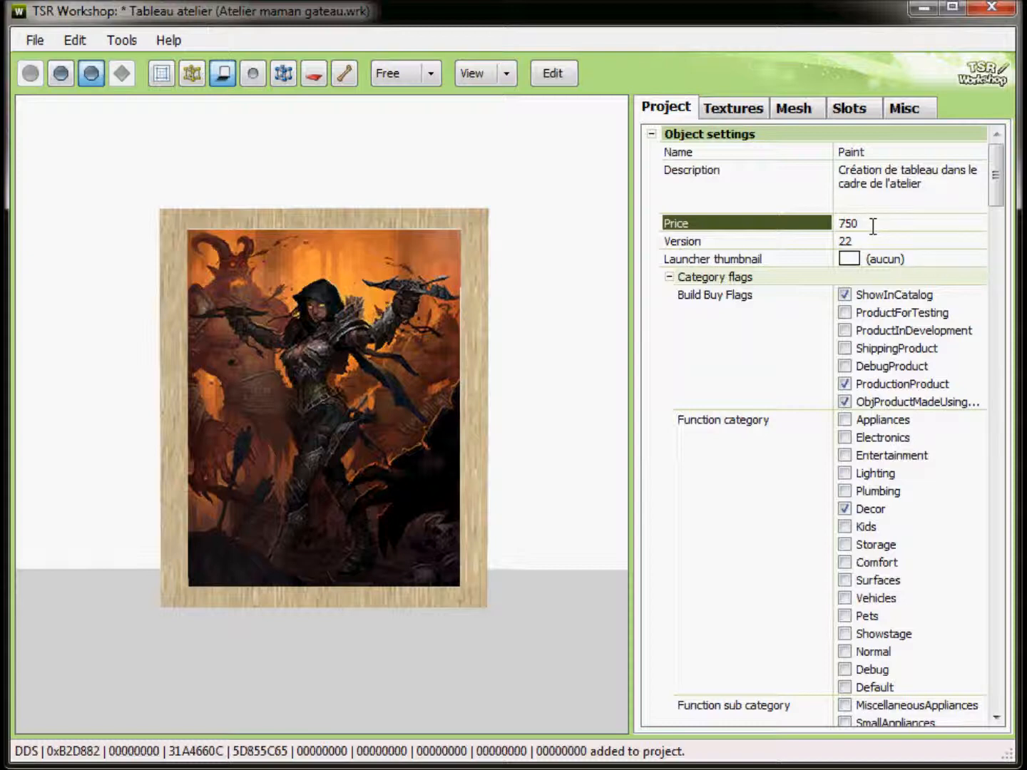
click(851, 224)
text(0)
mouse_move(993, 194)
mouse_down()
mouse_move(998, 339)
mouse_move(1010, 187)
mouse_up()
Export the project to a Sims3Pack file named diablo in the tableau folder.
click(32, 41)
mouse_move(101, 239)
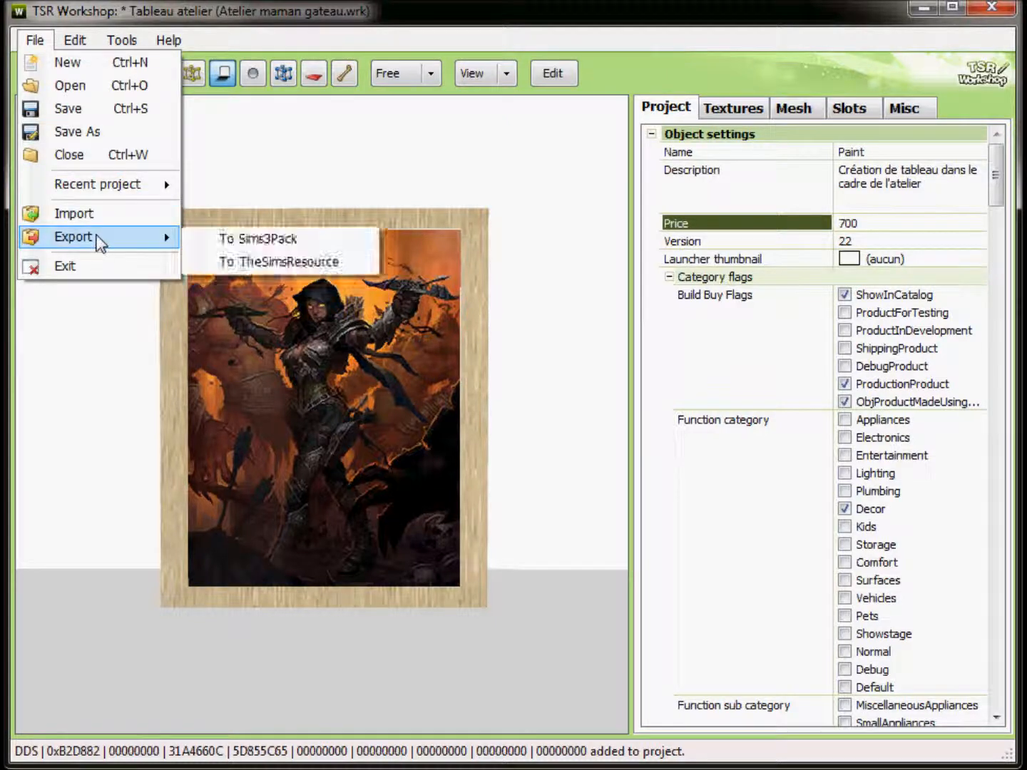
click(313, 239)
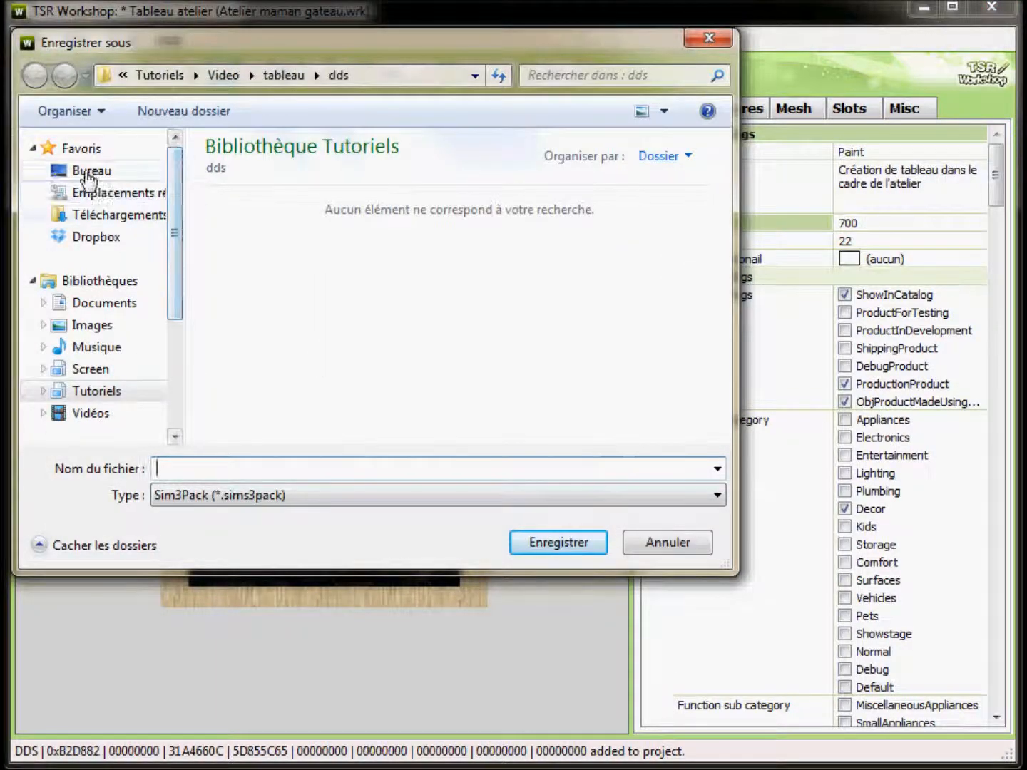
click(282, 74)
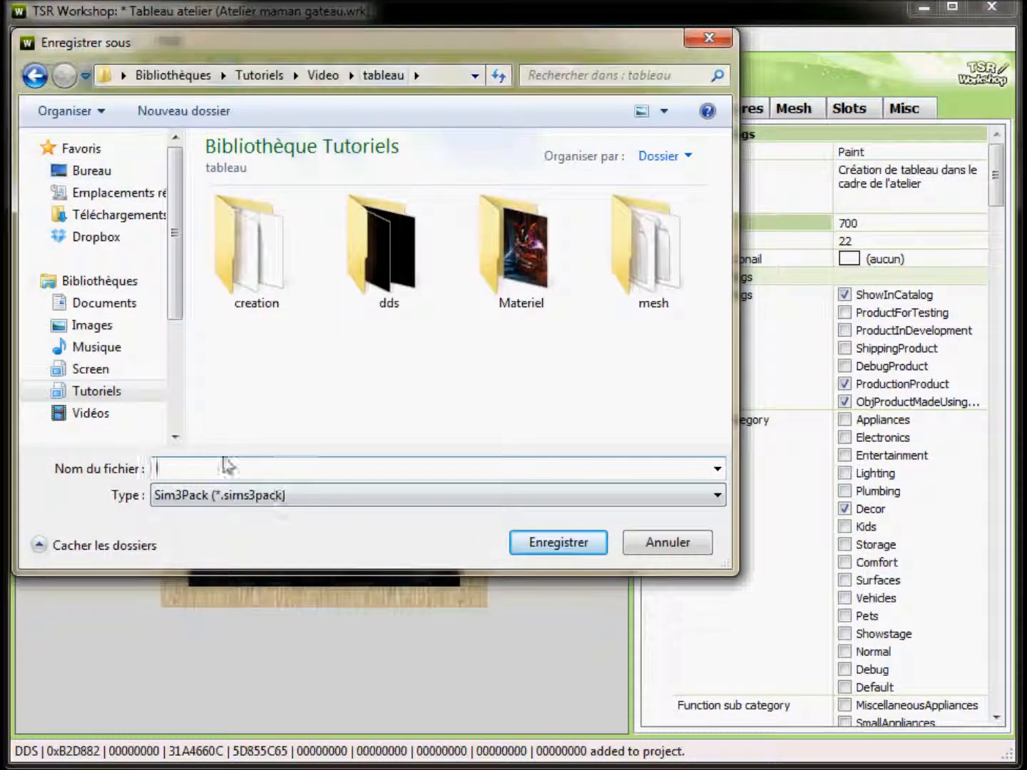
text(diablo)
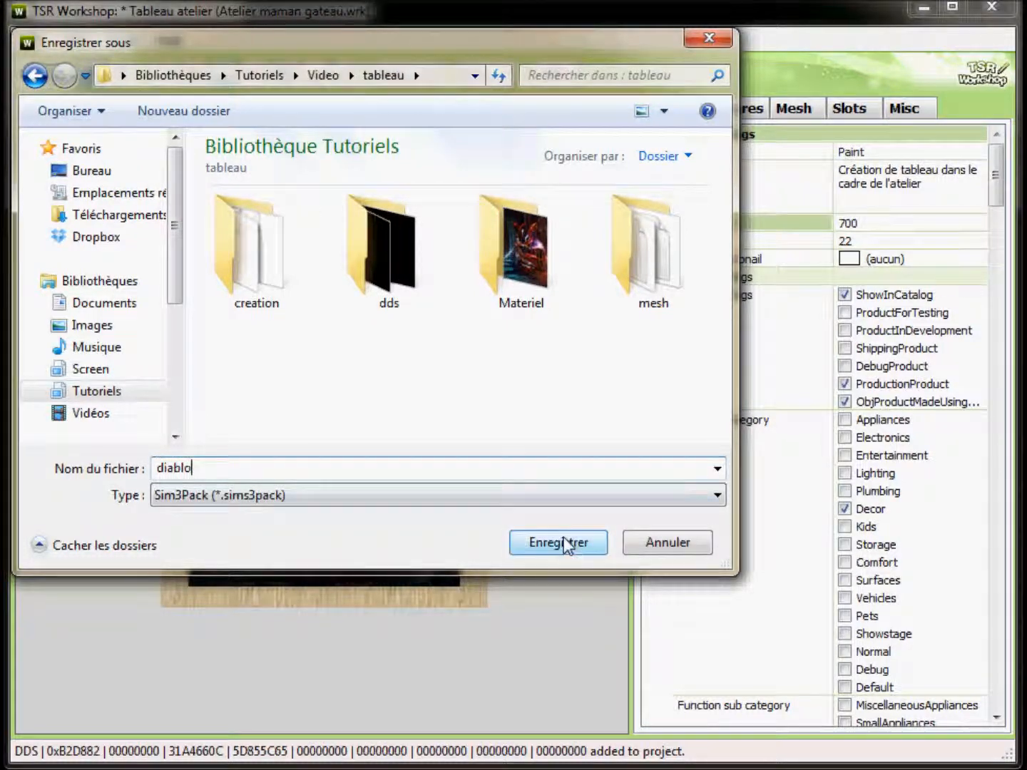
click(564, 551)
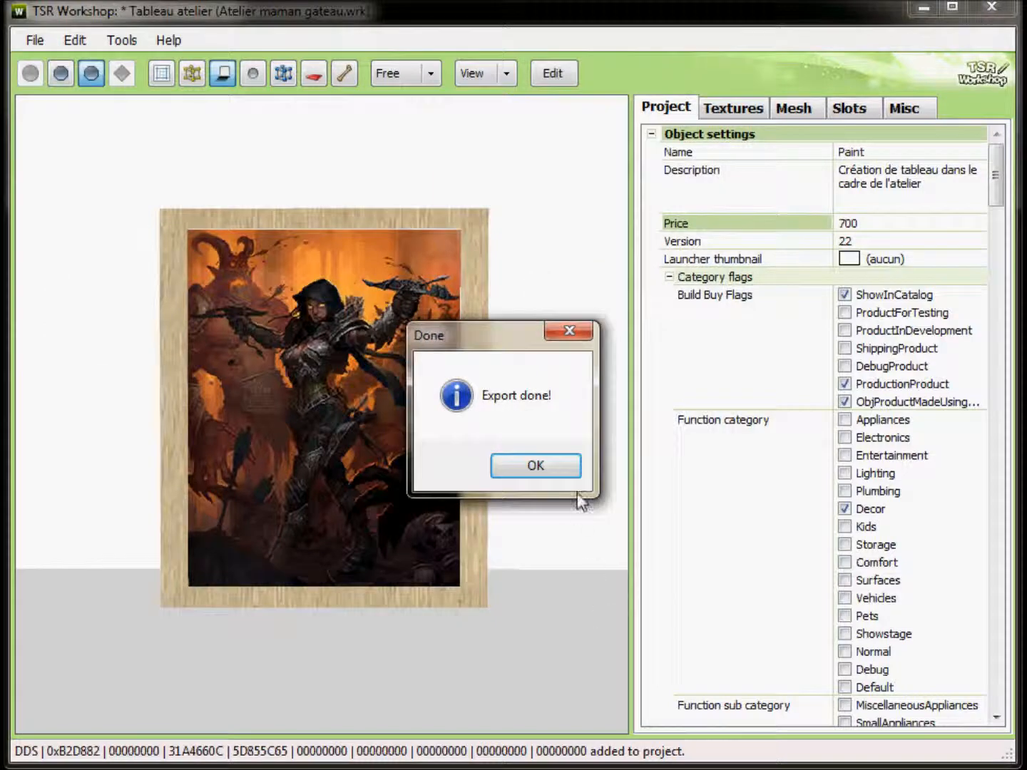
click(550, 472)
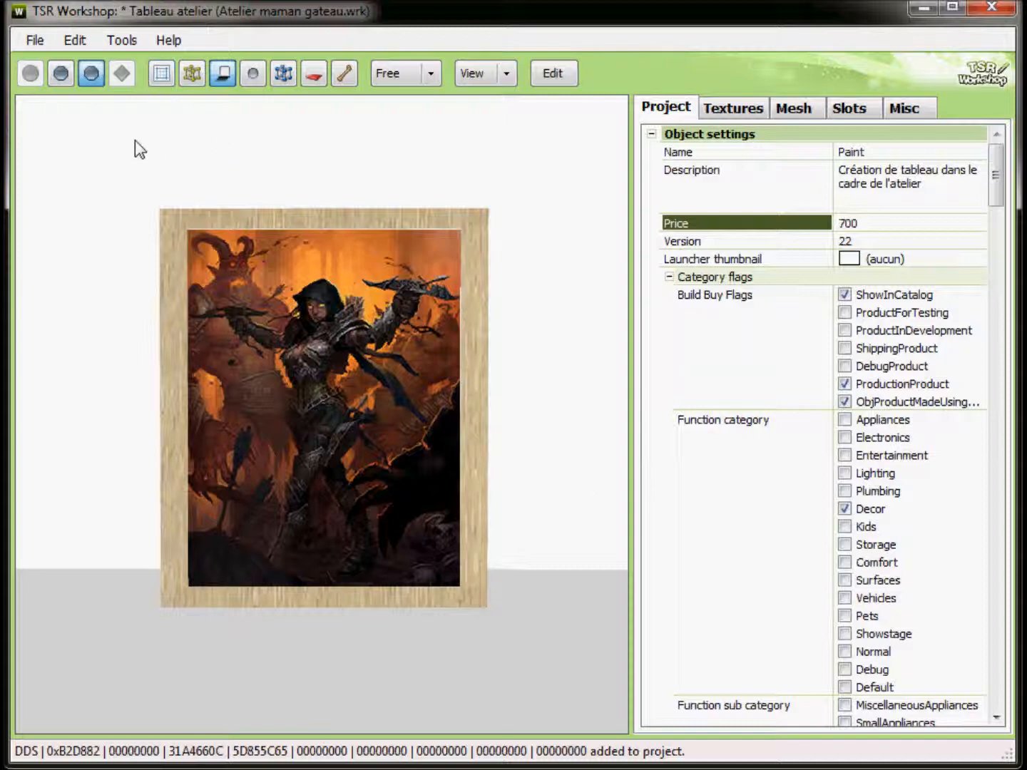
Export the project contents as a package file named diablo in the tableau folder and save the workshop project.
click(122, 41)
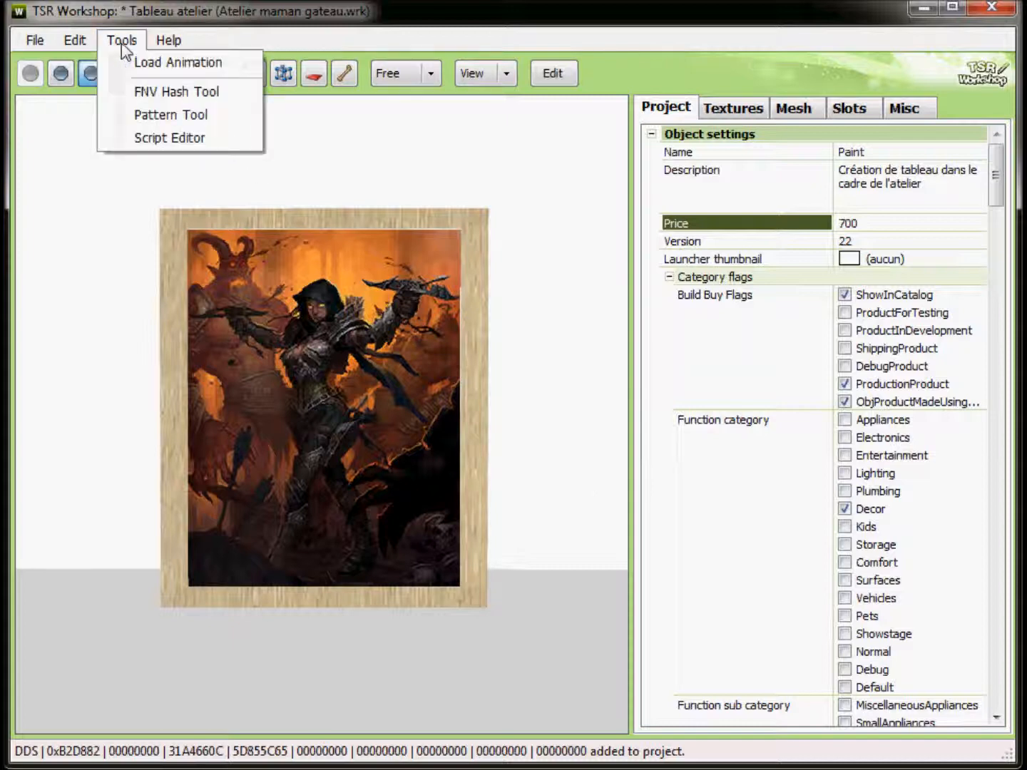
mouse_move(76, 43)
click(106, 64)
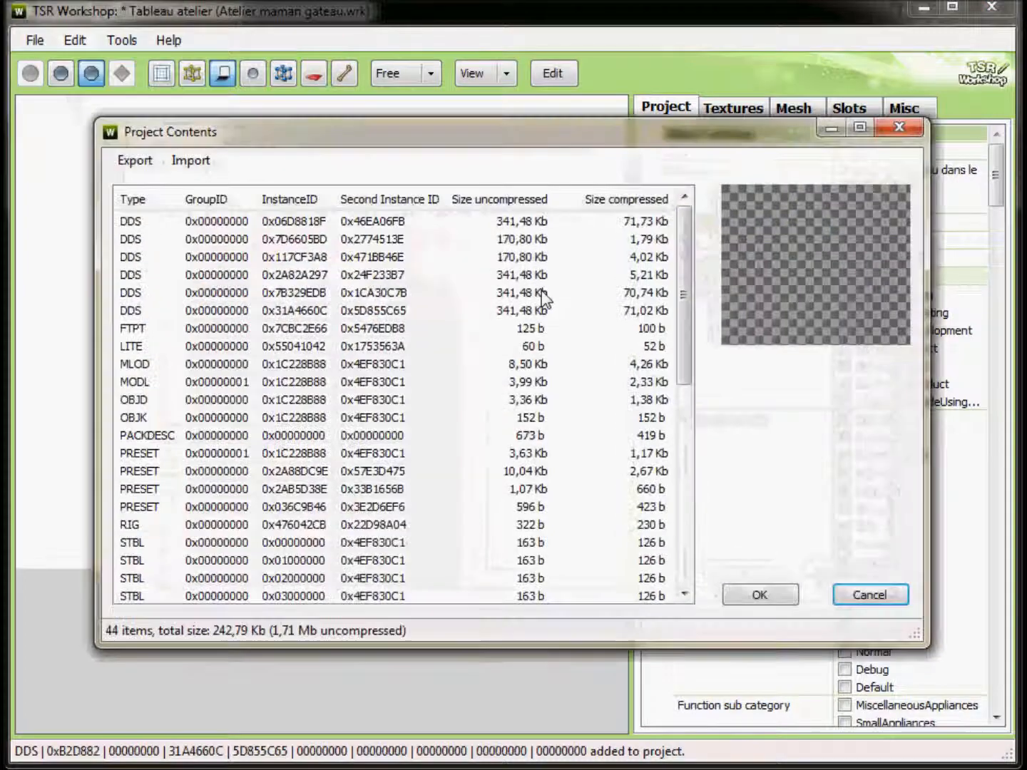
click(141, 166)
click(178, 184)
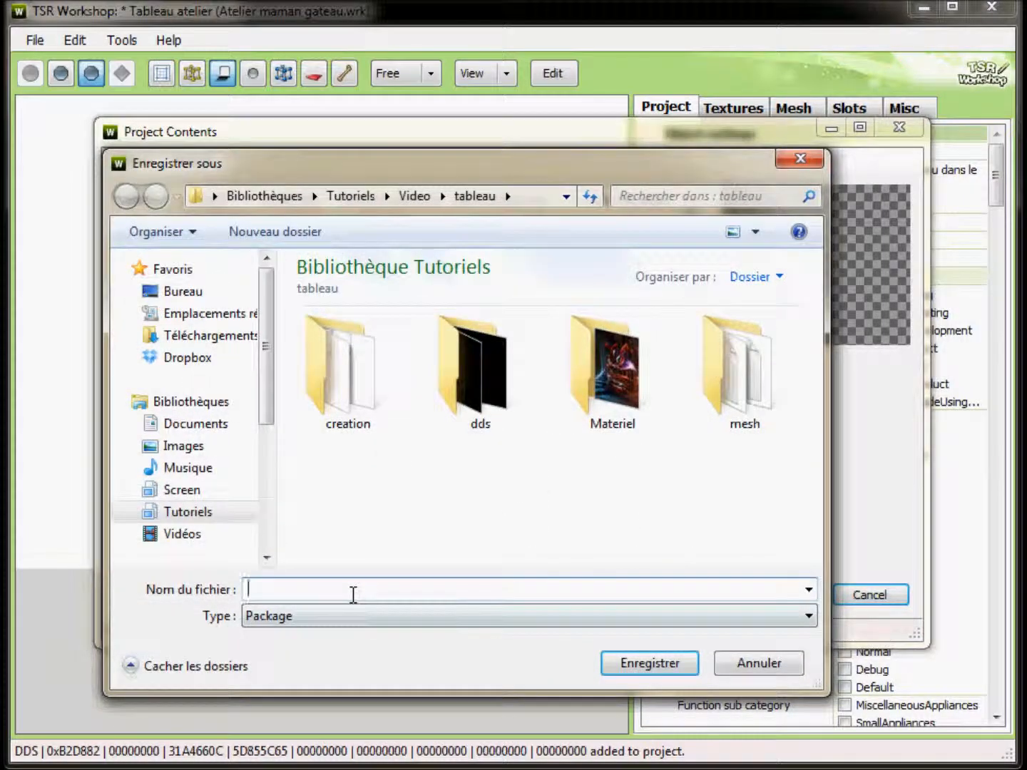
text(diablo)
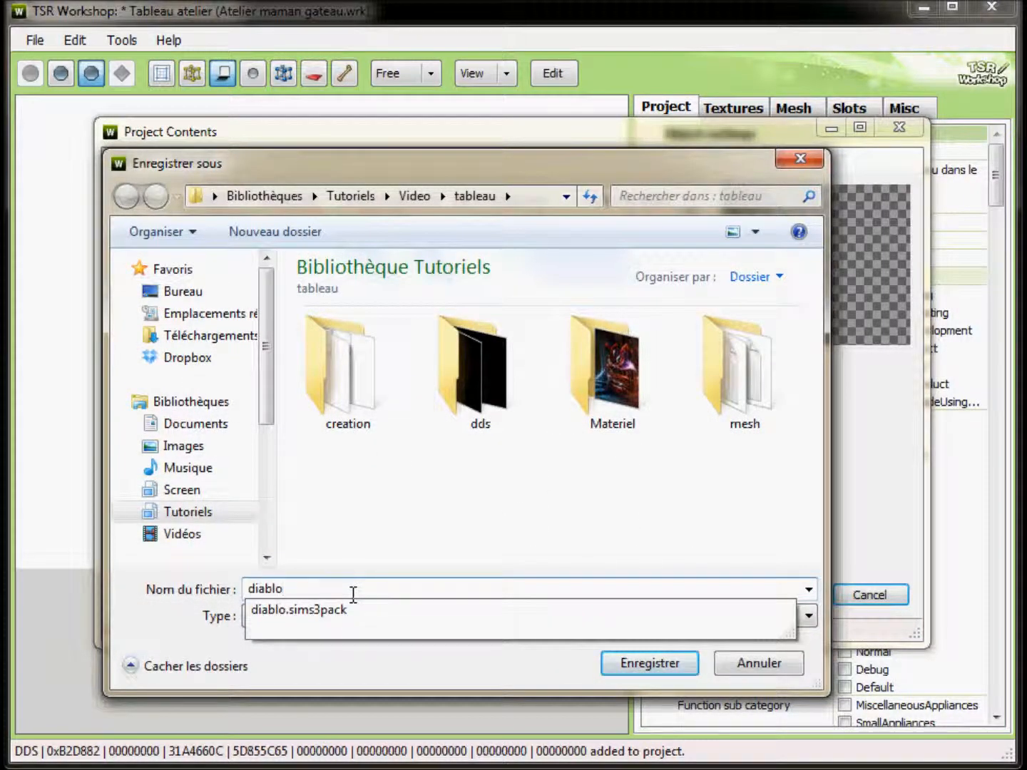
click(464, 545)
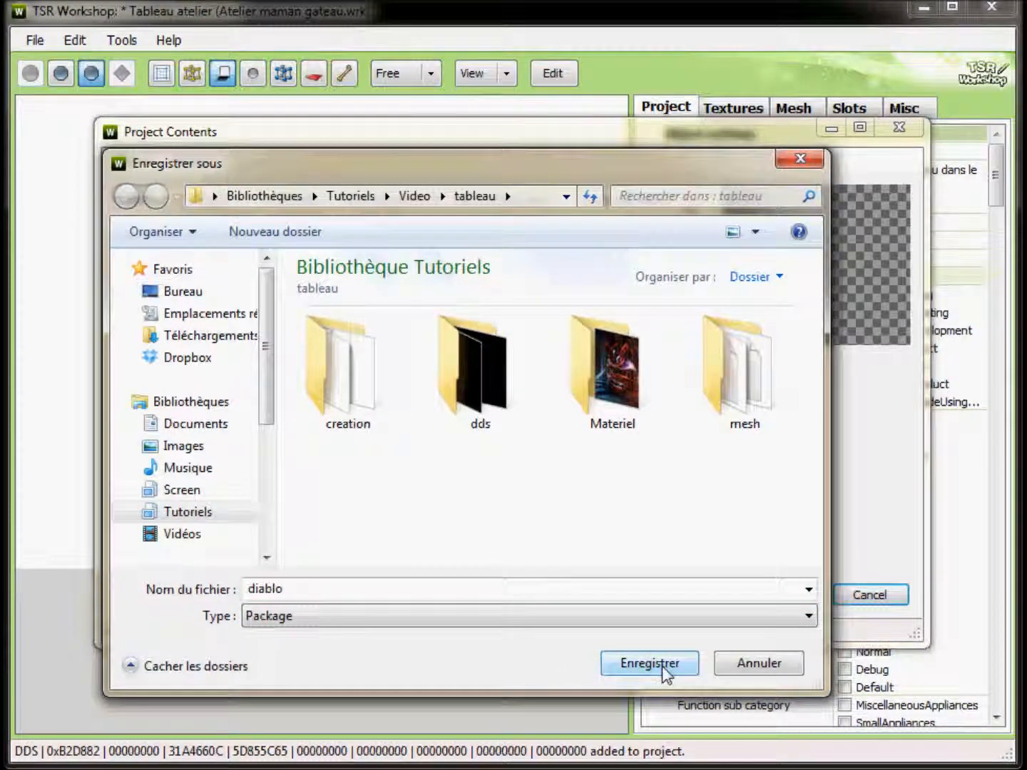
click(662, 663)
click(546, 465)
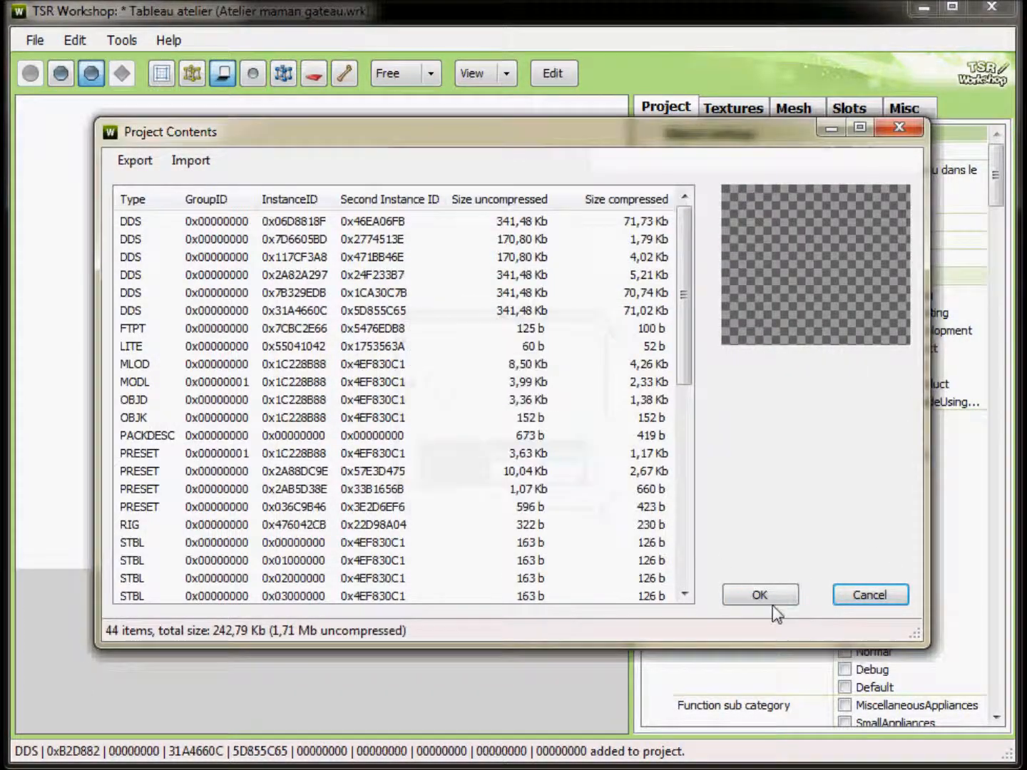
click(758, 598)
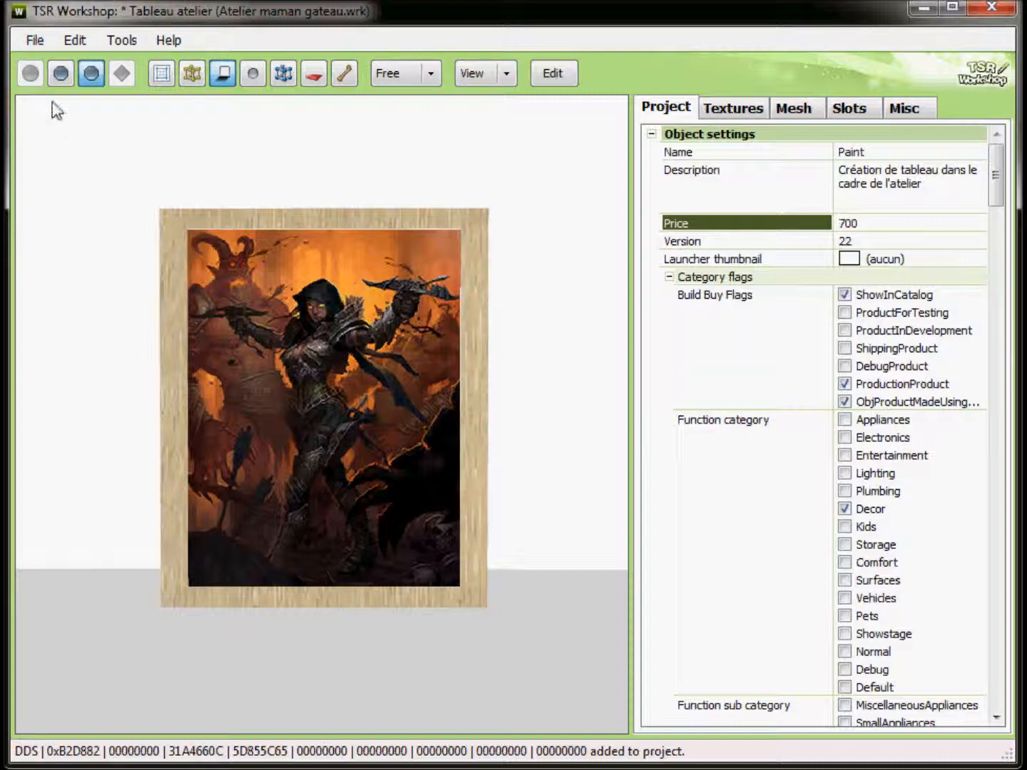
click(35, 43)
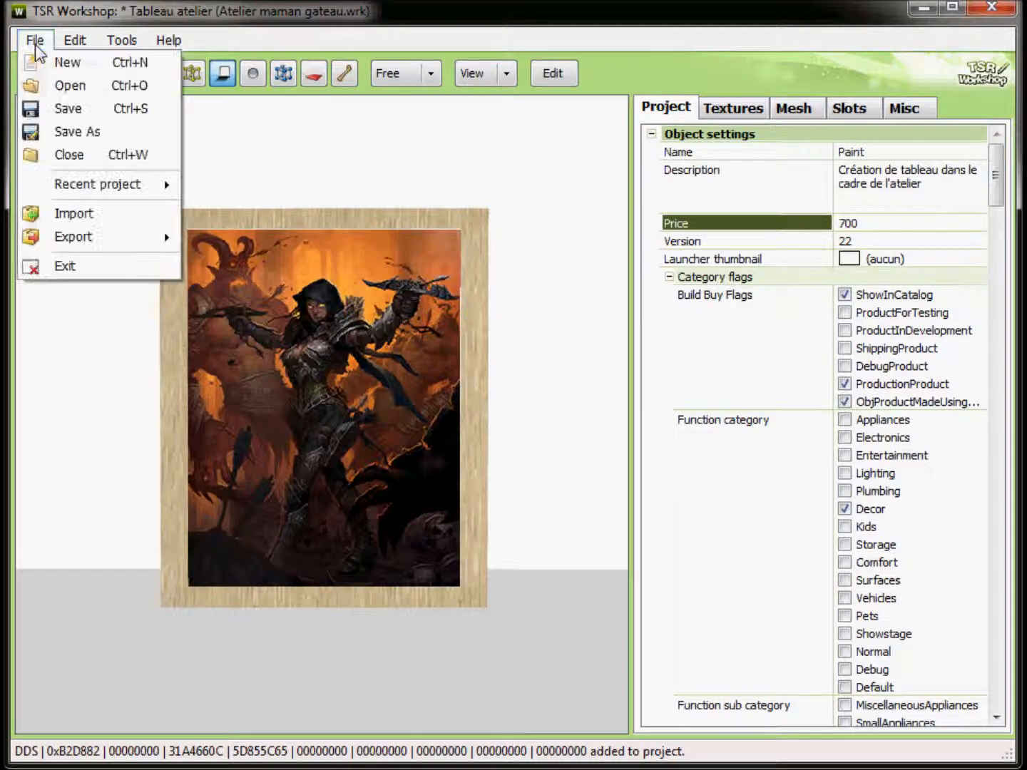
click(69, 111)
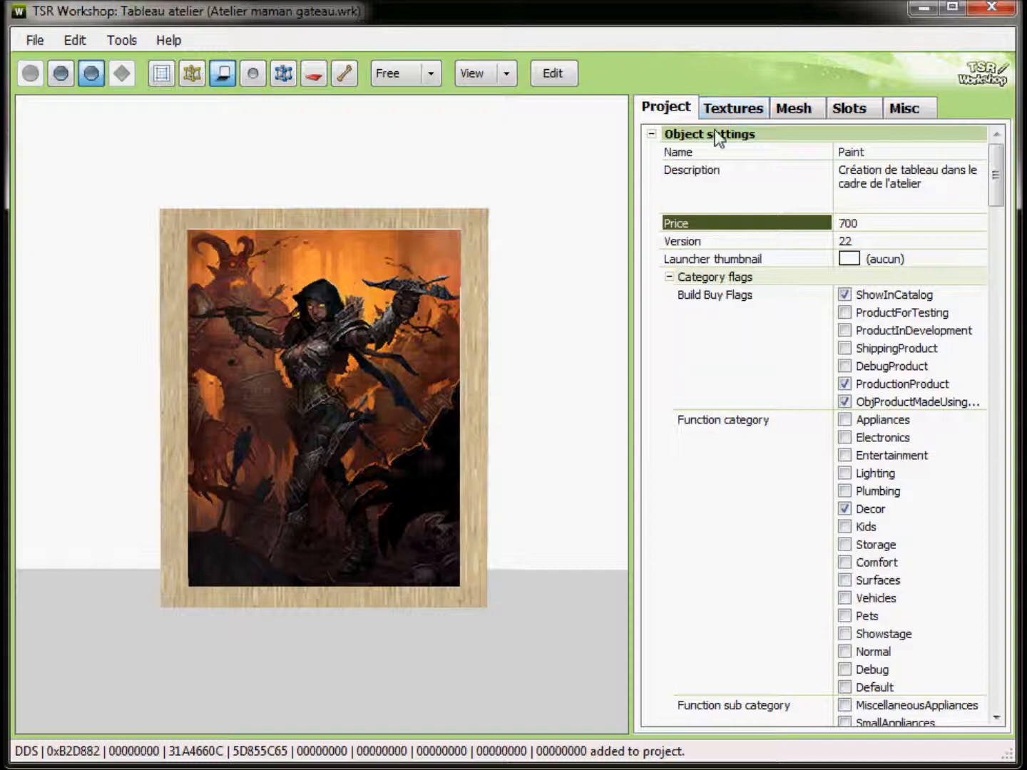
Review the specular and multiplier textures of the paintingModern variation.
click(741, 114)
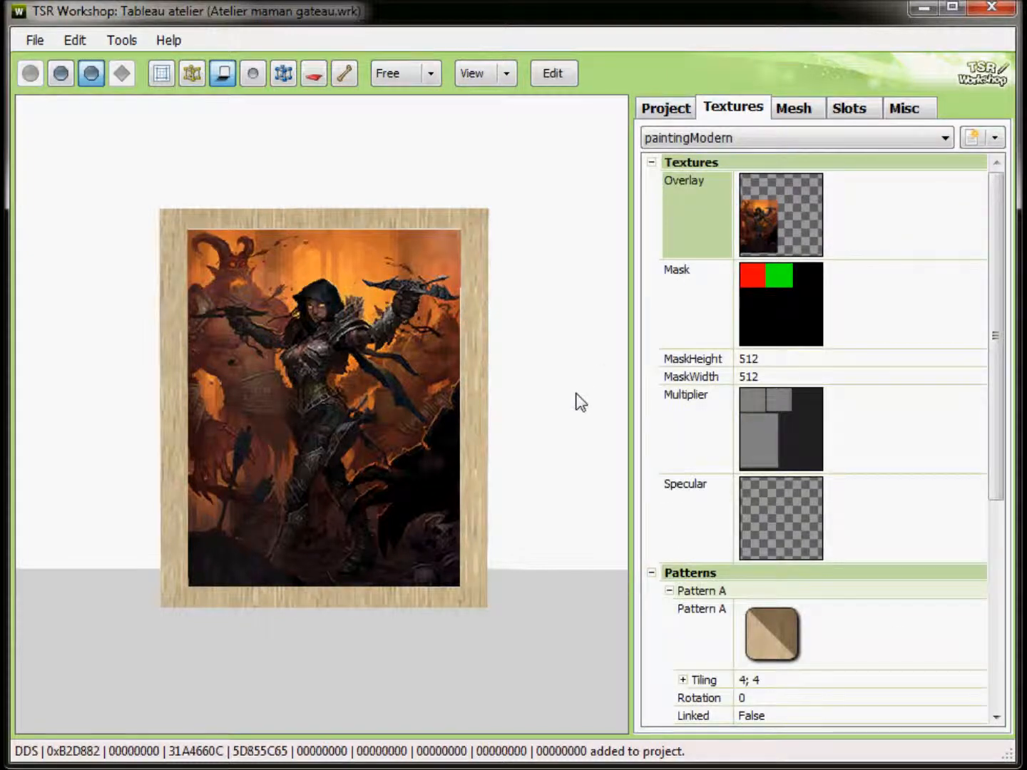
click(803, 525)
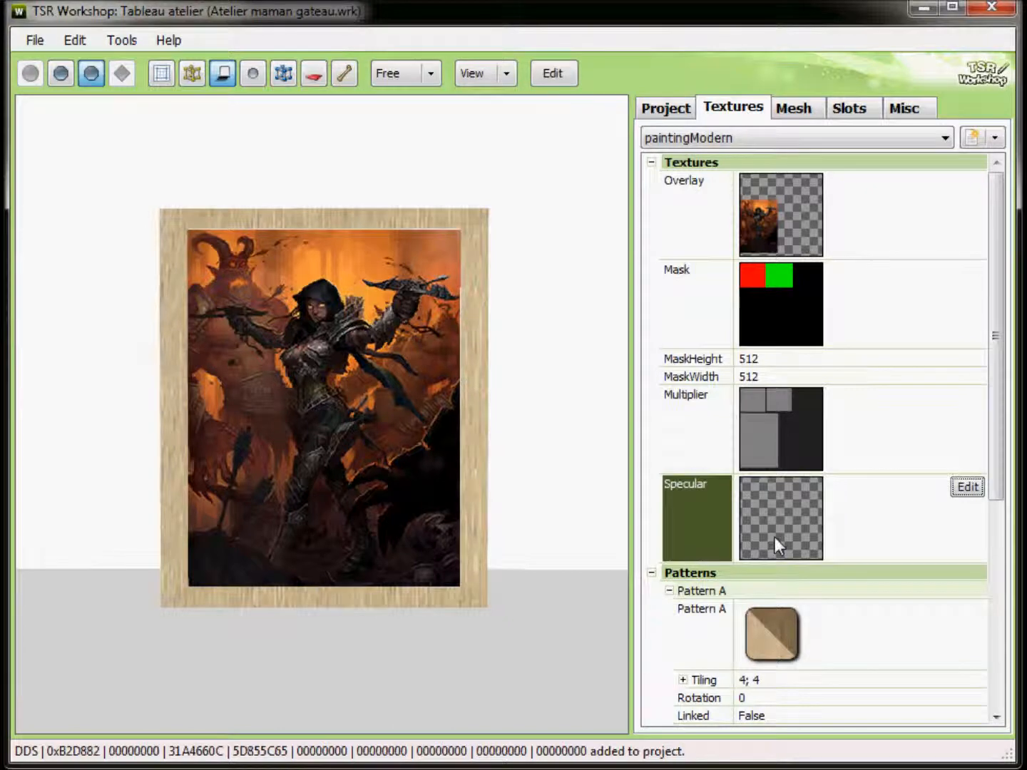
click(768, 446)
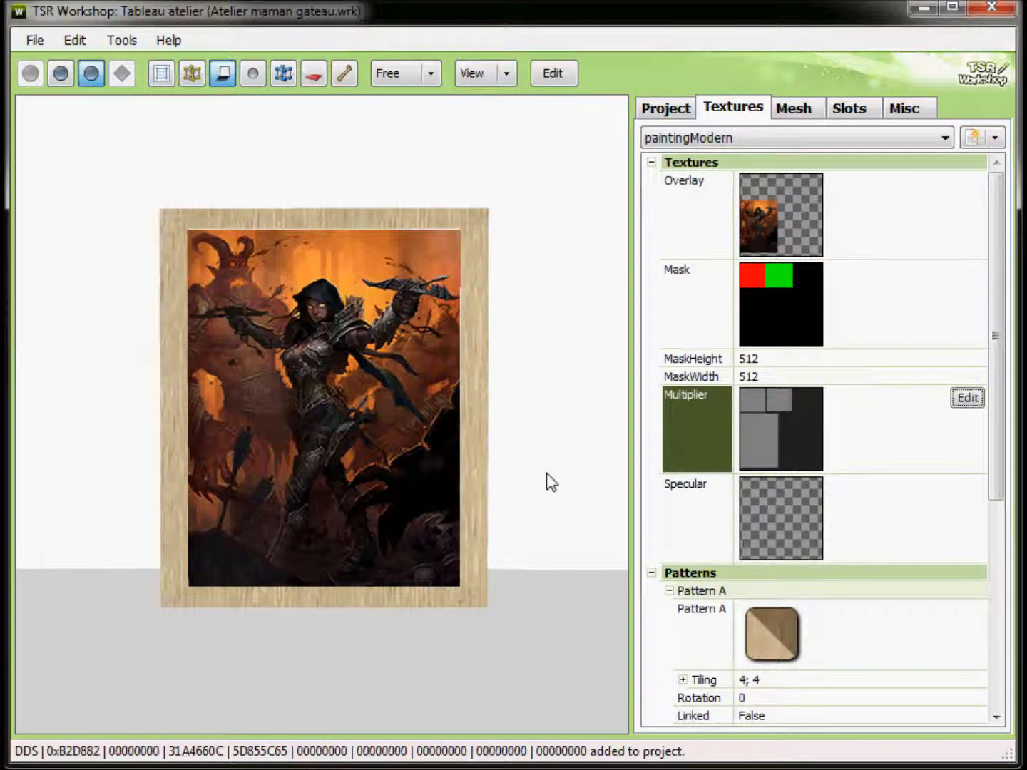